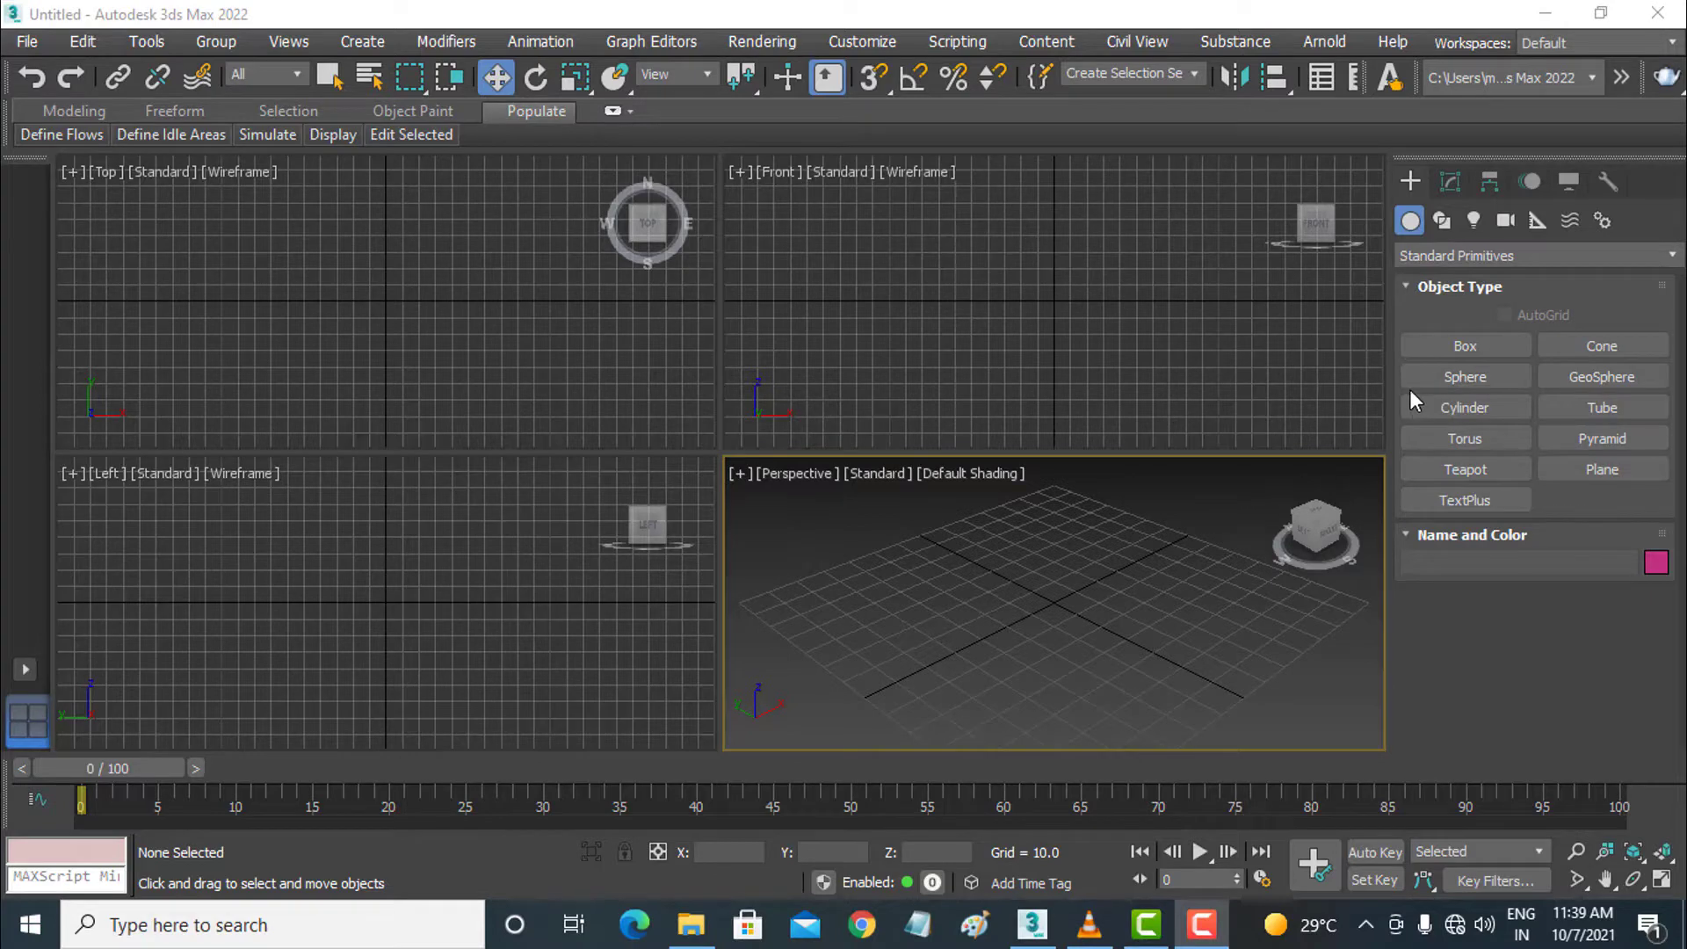
Draw a flat rectangular box, Box001, in the Top viewport.
left_click(1474, 342)
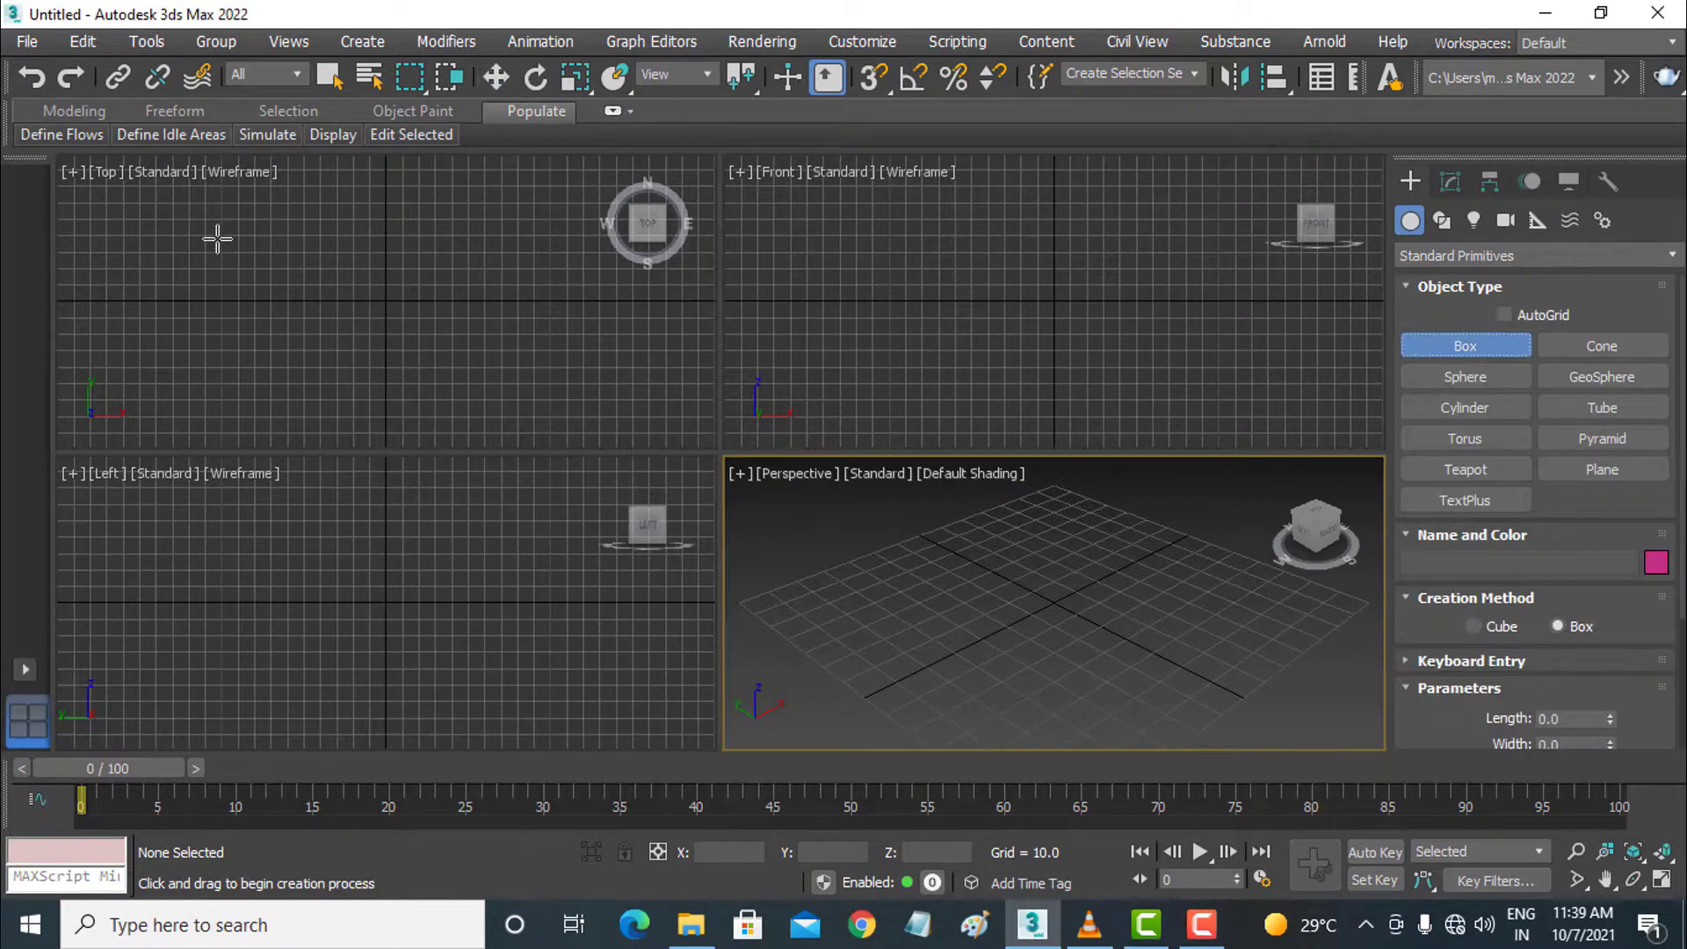
left_click_drag(217, 237, 650, 420)
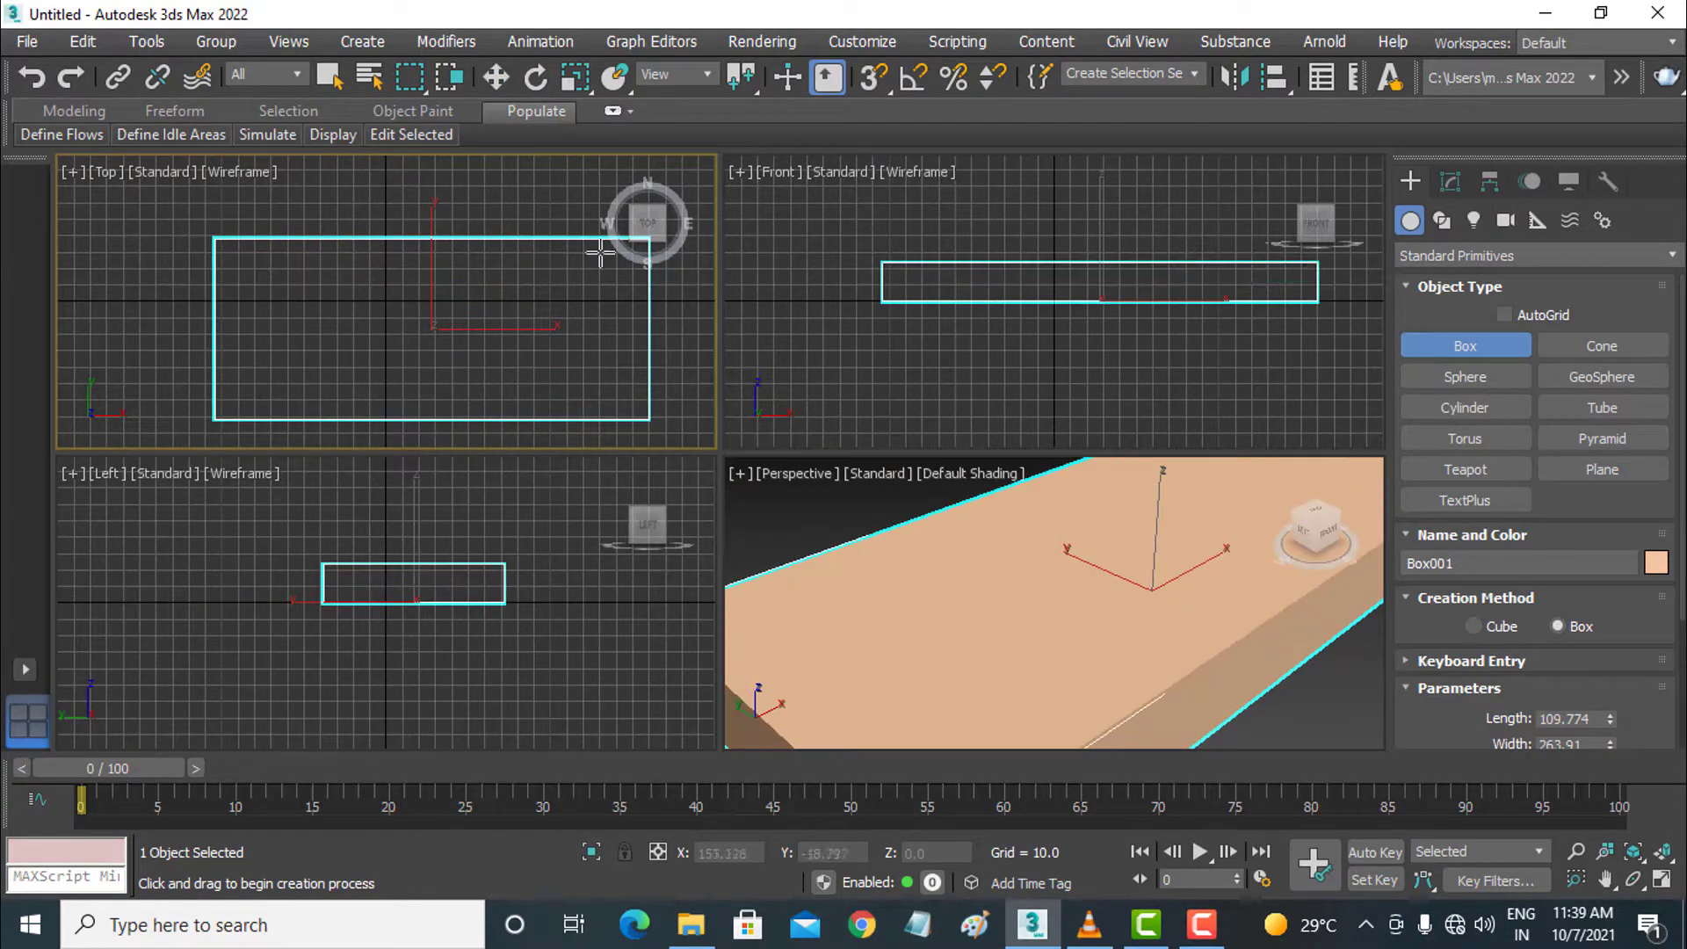
left_click(495, 77)
Frame the box in the Perspective view and turn on Edged Faces display.
scroll(1009, 572, "down", 5)
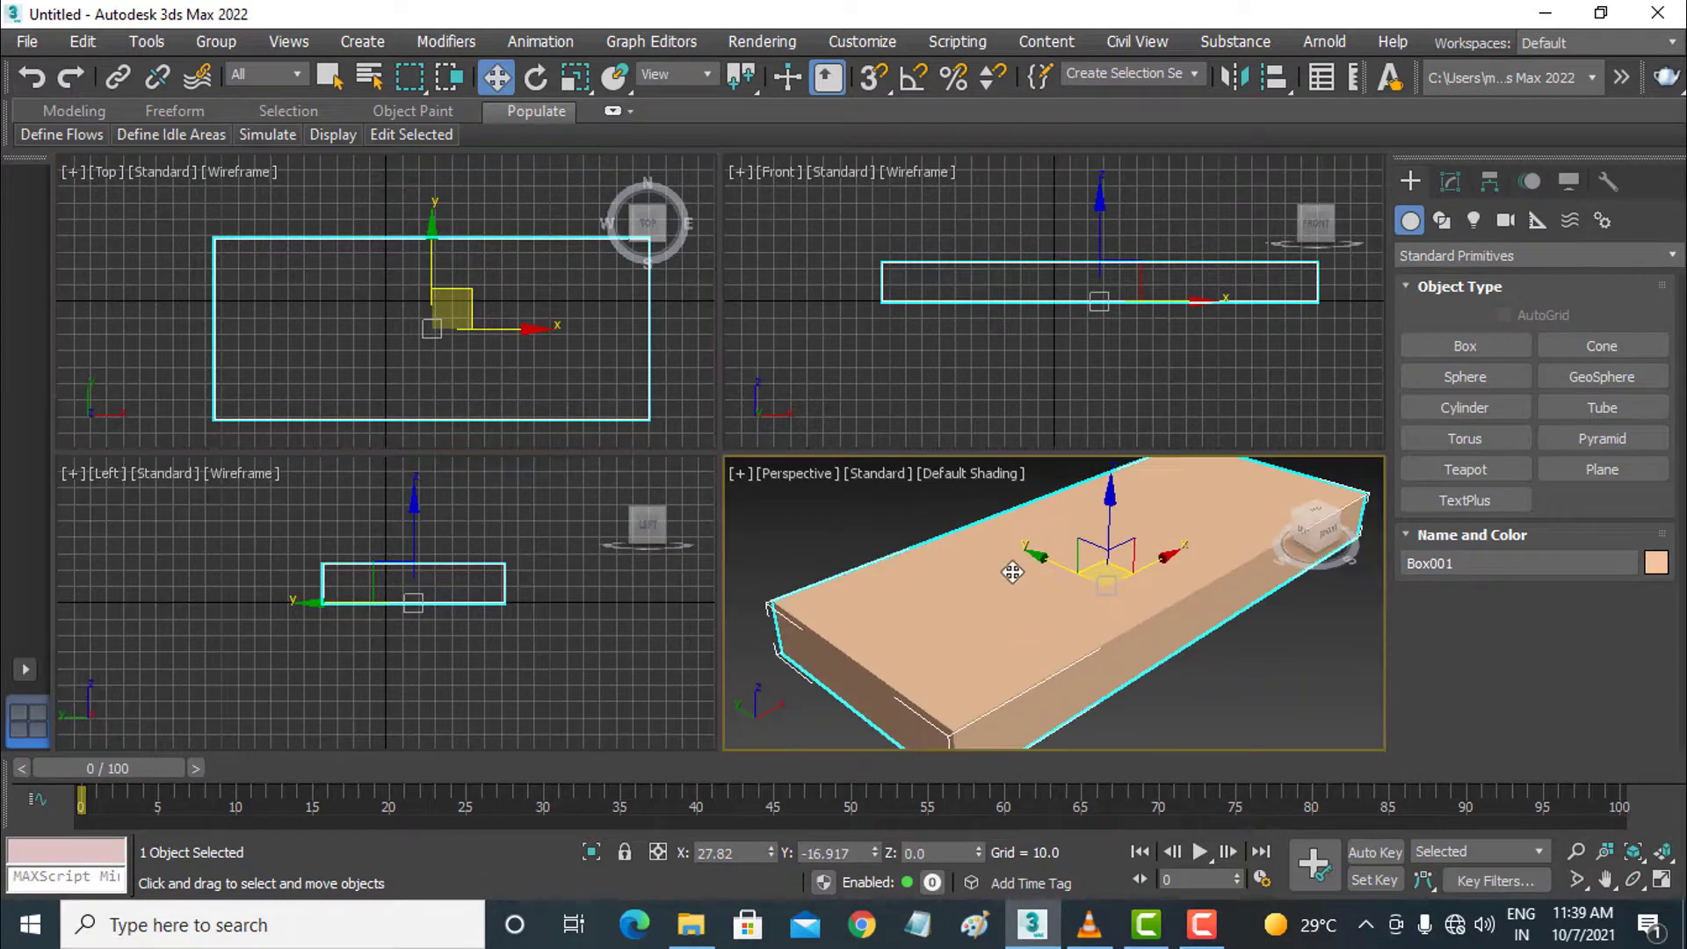
middle_click_drag(1012, 572, 979, 593)
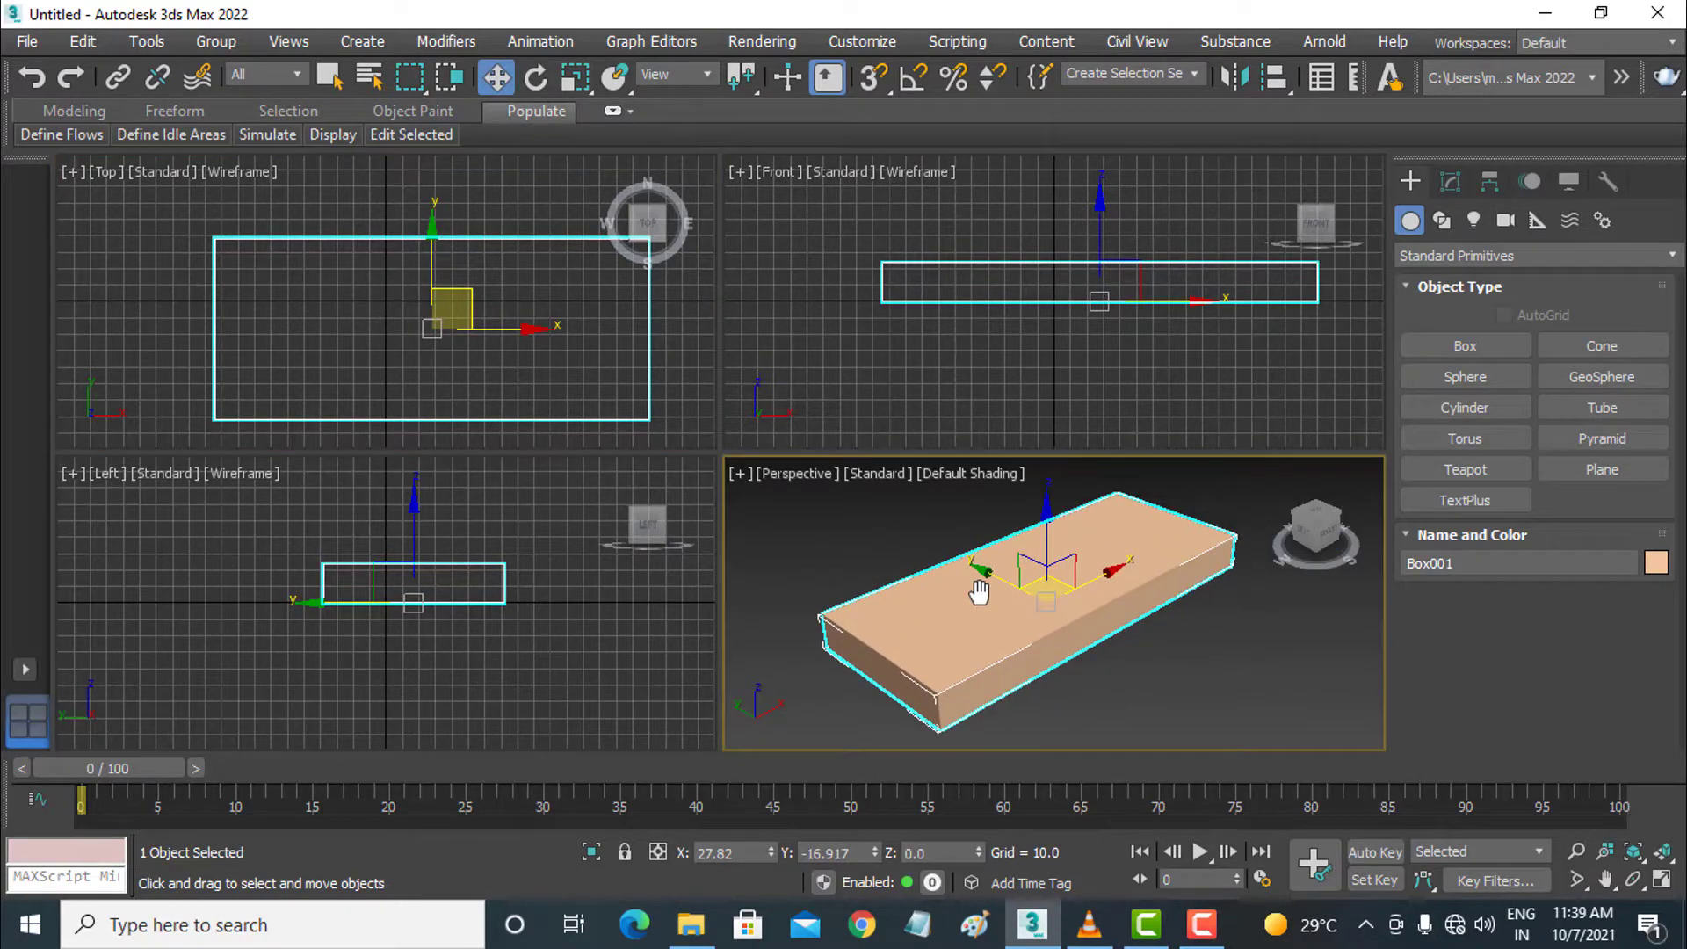
key("F4")
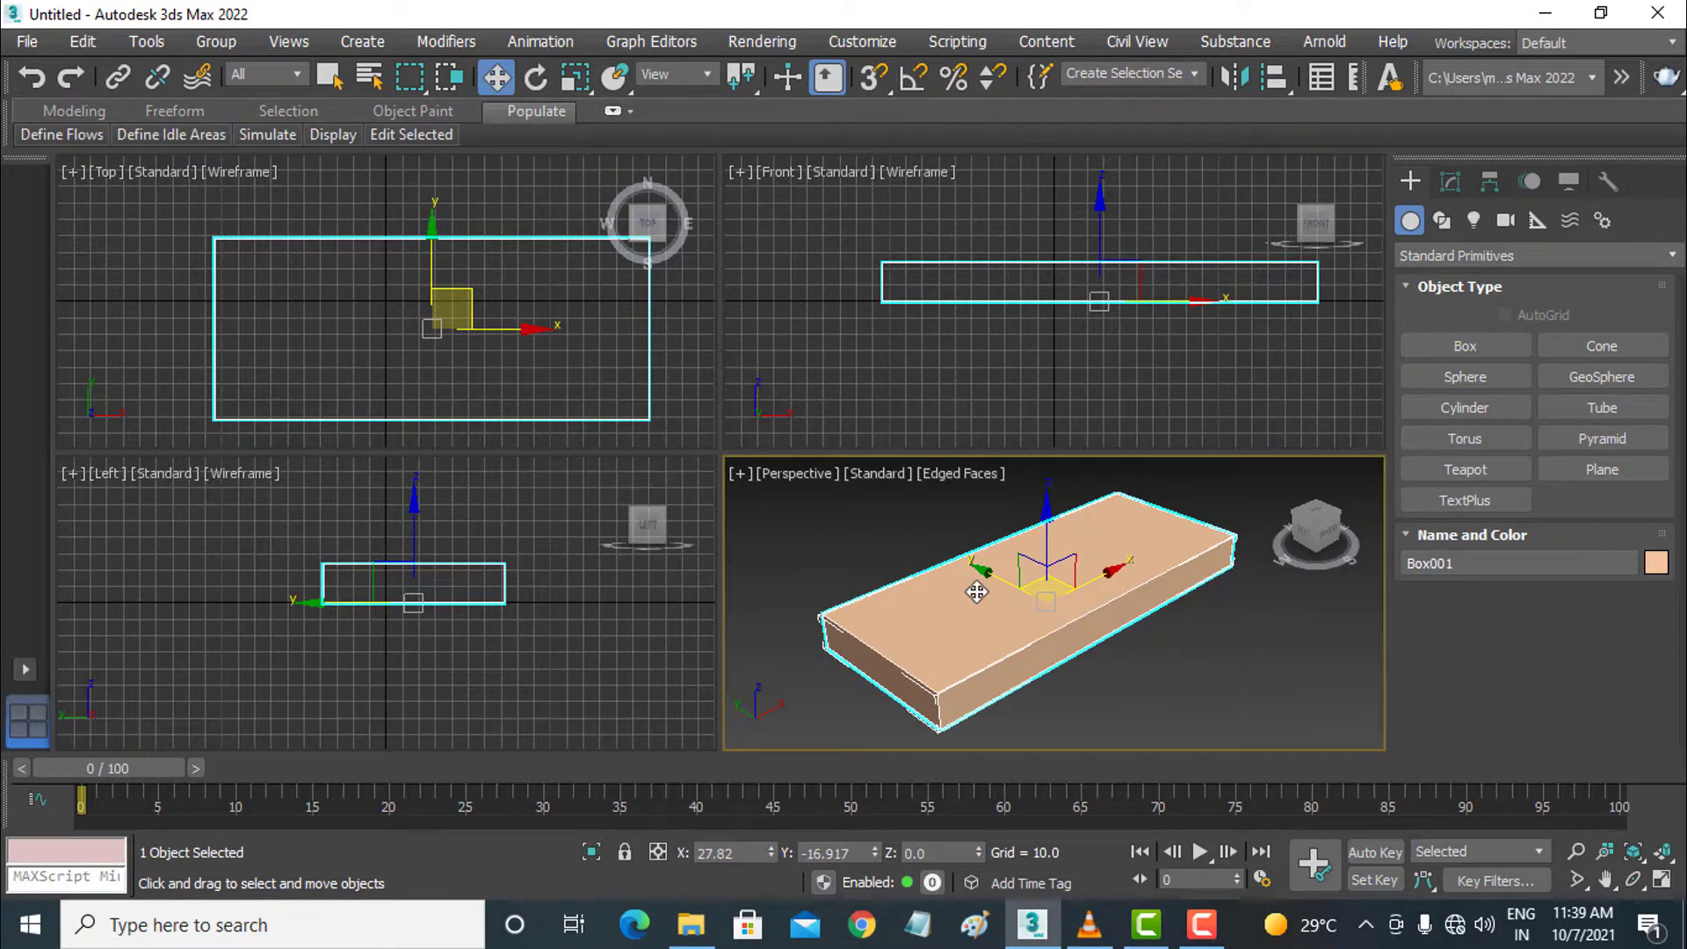
key("F4")
key("F4")
key("F4")
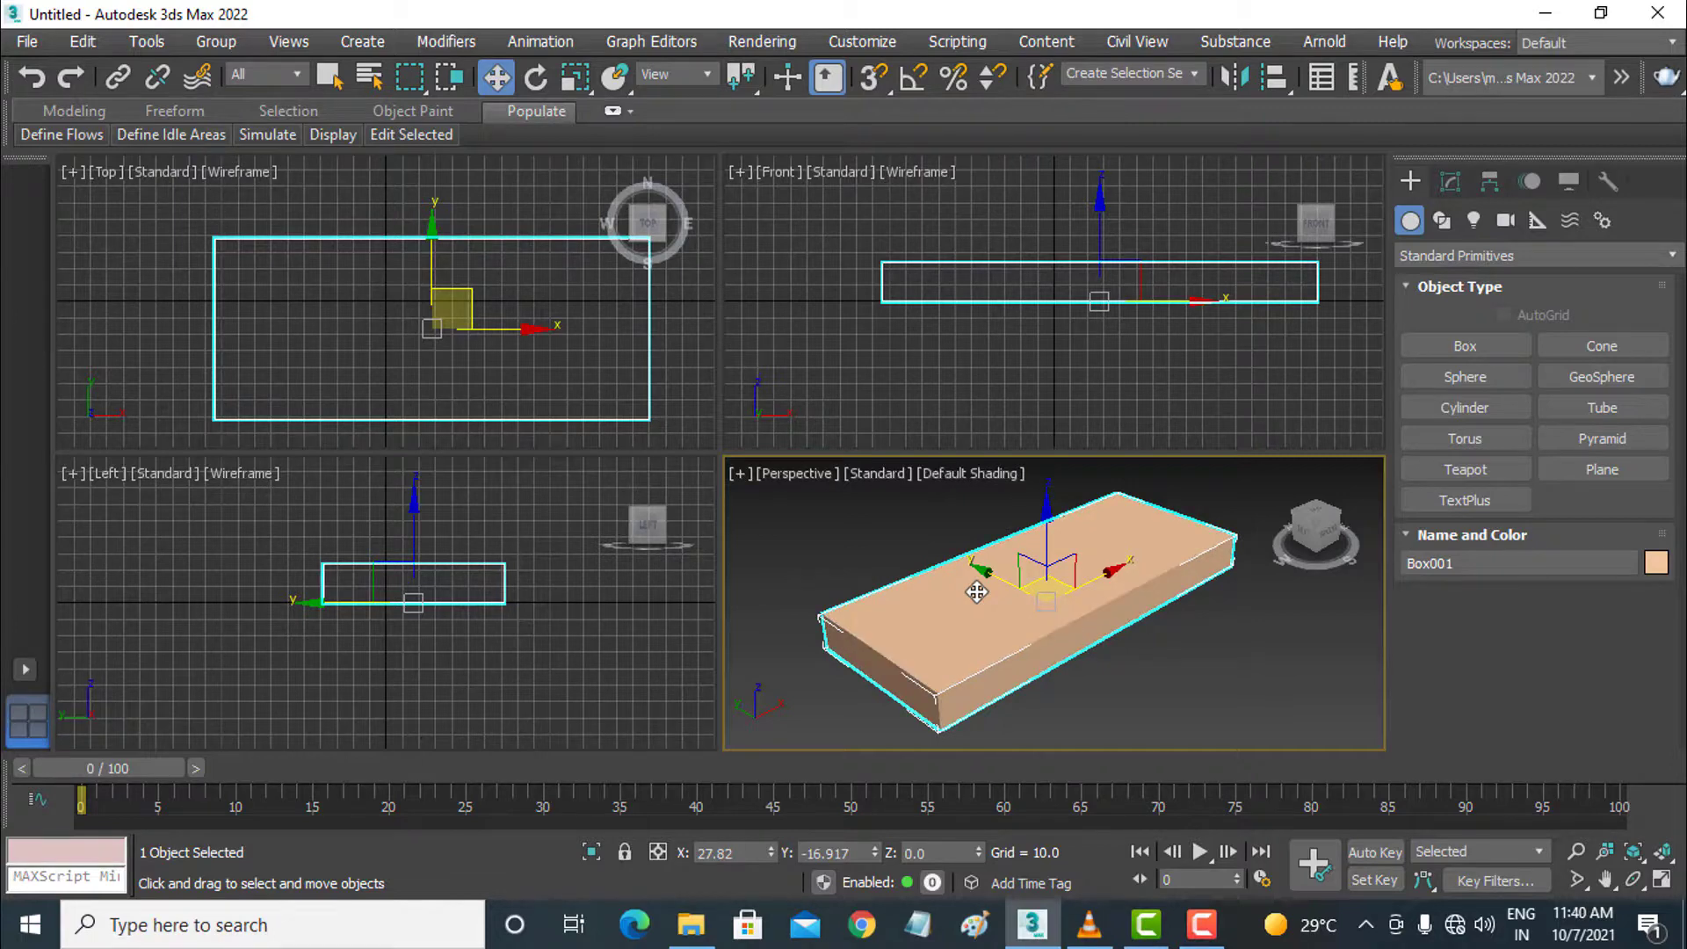
key("F4")
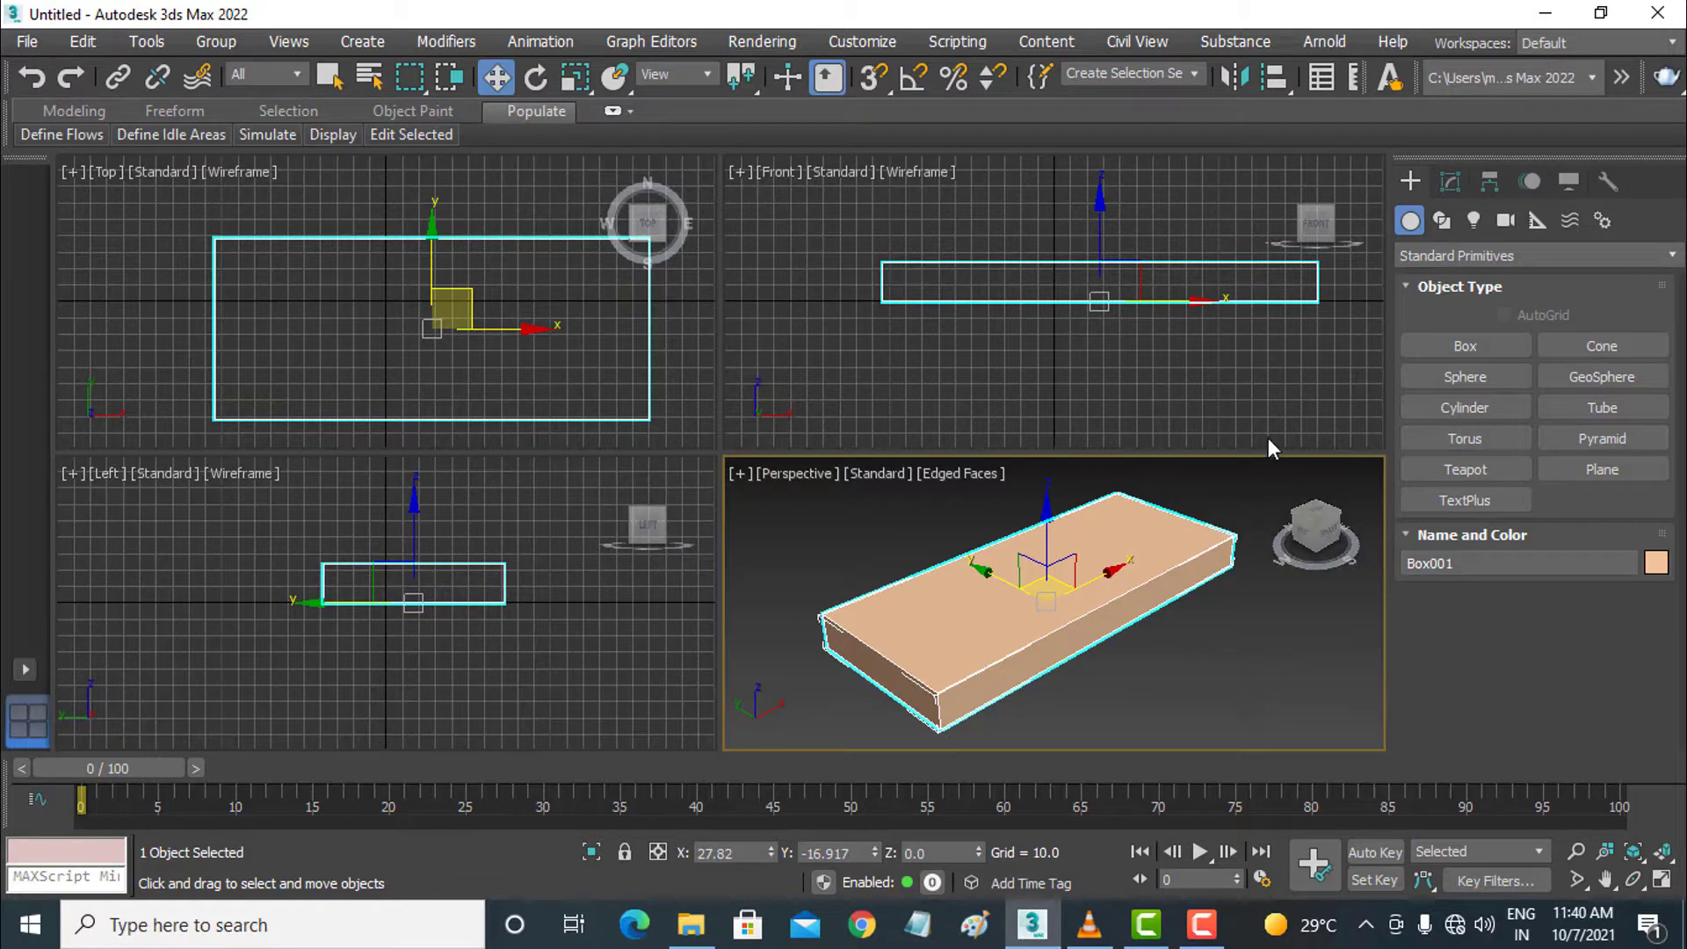
Change Box001's object colour to blue.
left_click(1451, 182)
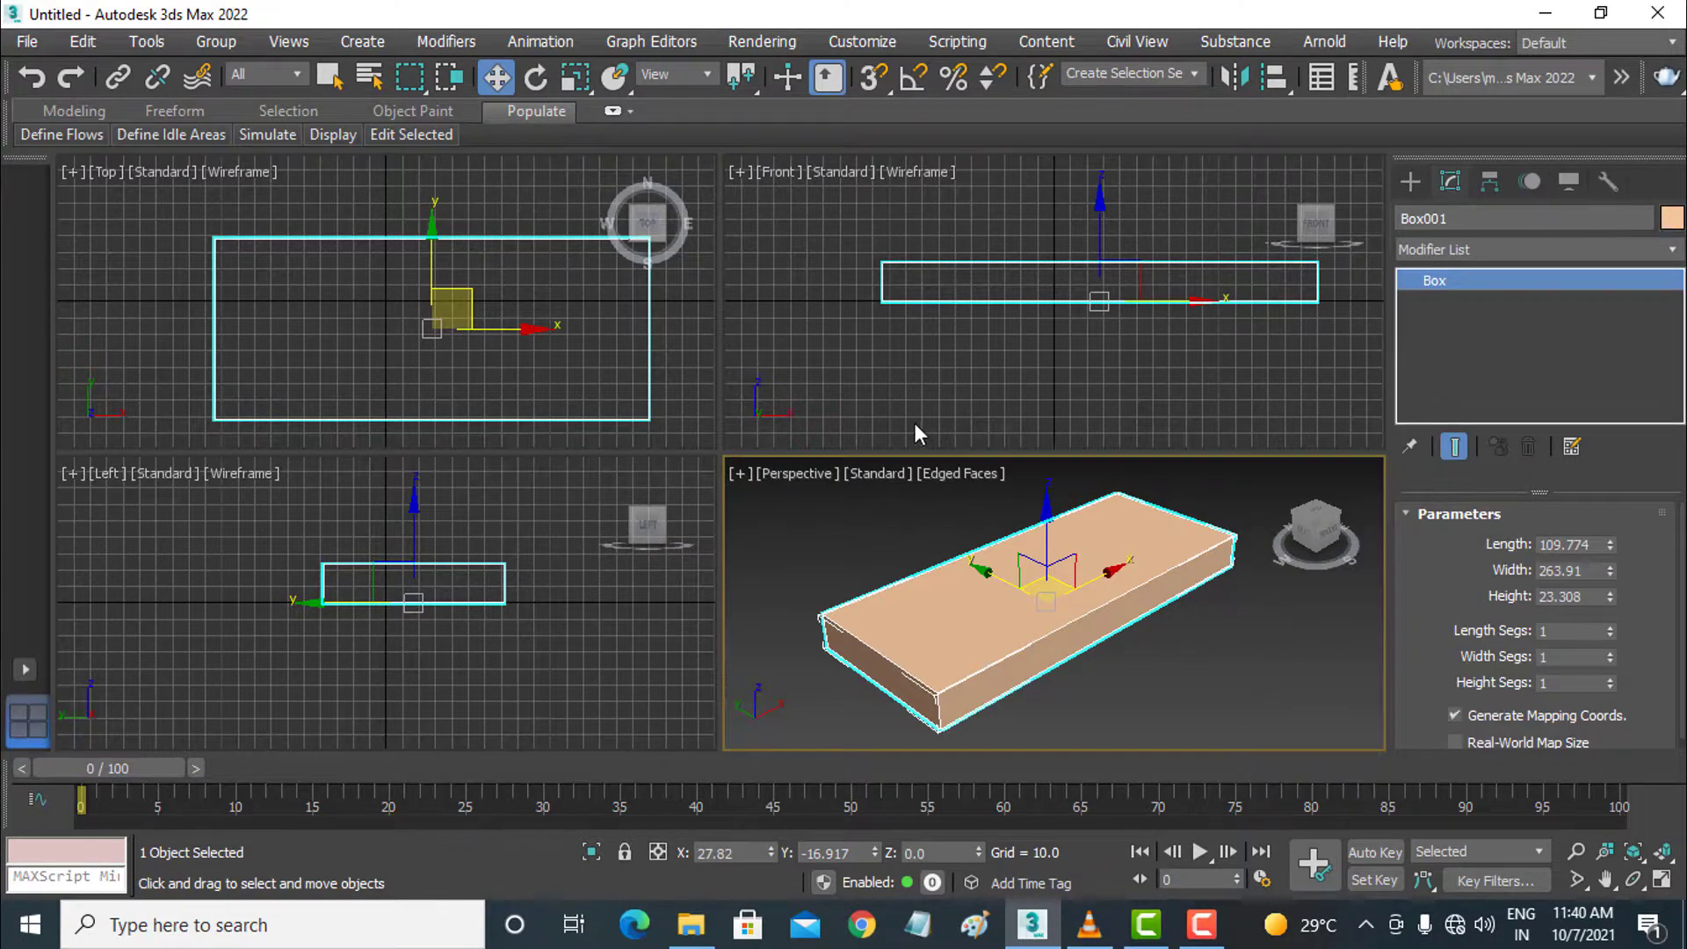
left_click(946, 420)
left_click(967, 595)
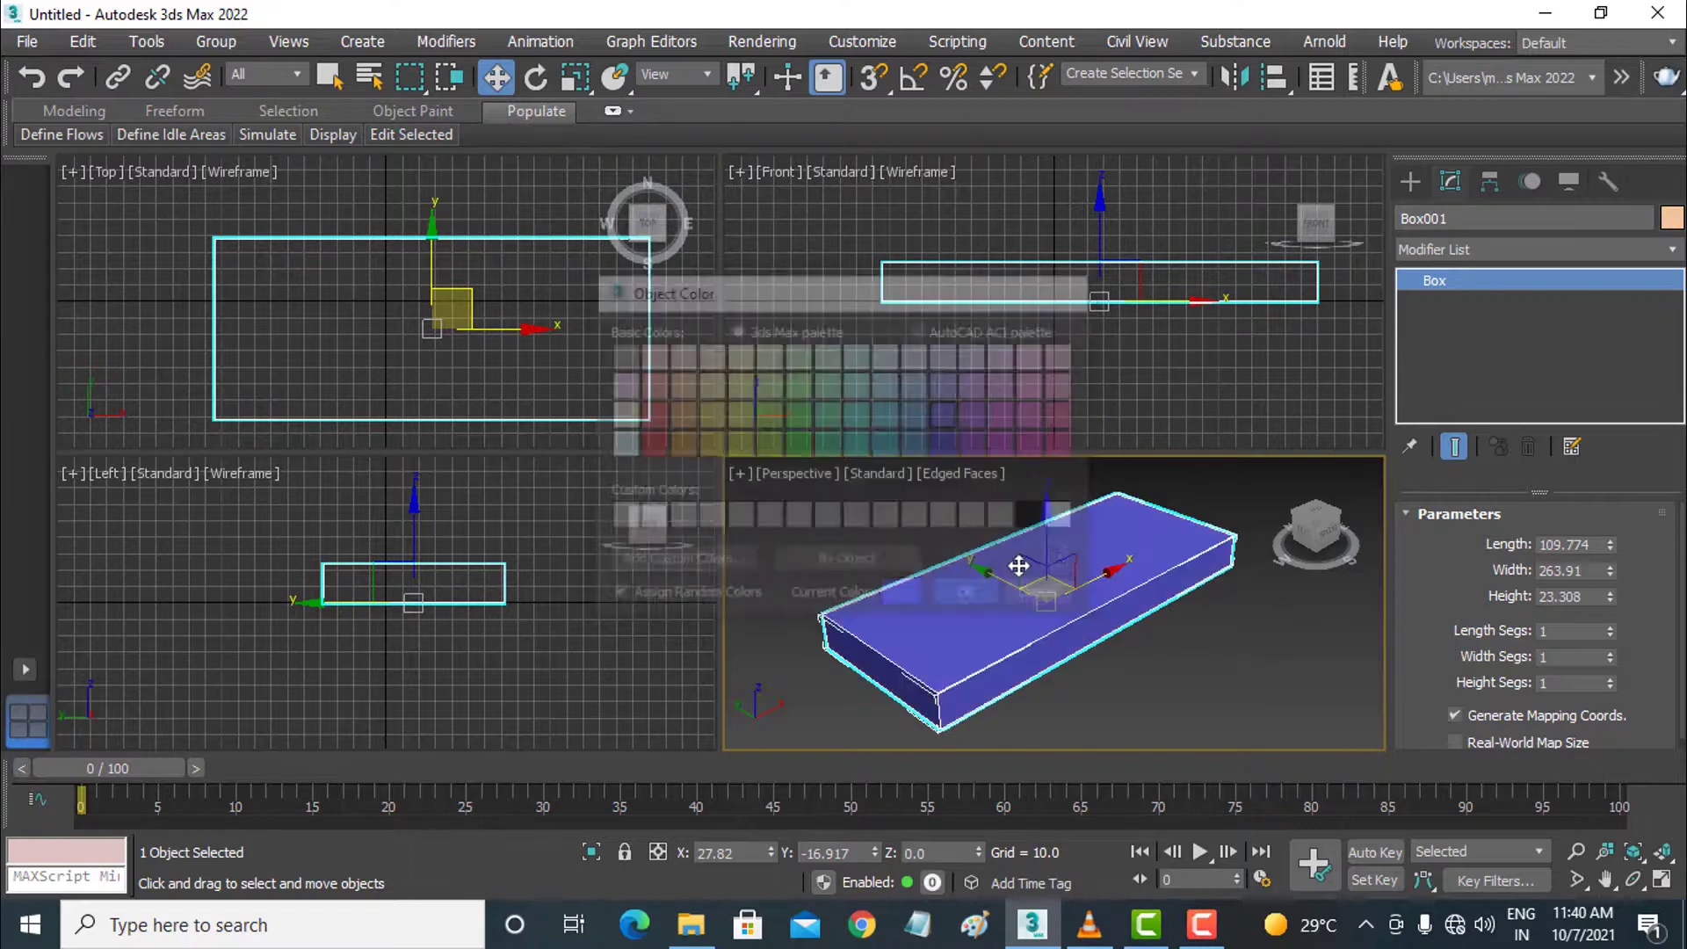
Set the box to 40 length, 40 width and 9 height segments.
left_click(1609, 627)
left_click(1609, 627)
left_click(1611, 629)
left_click(1611, 629)
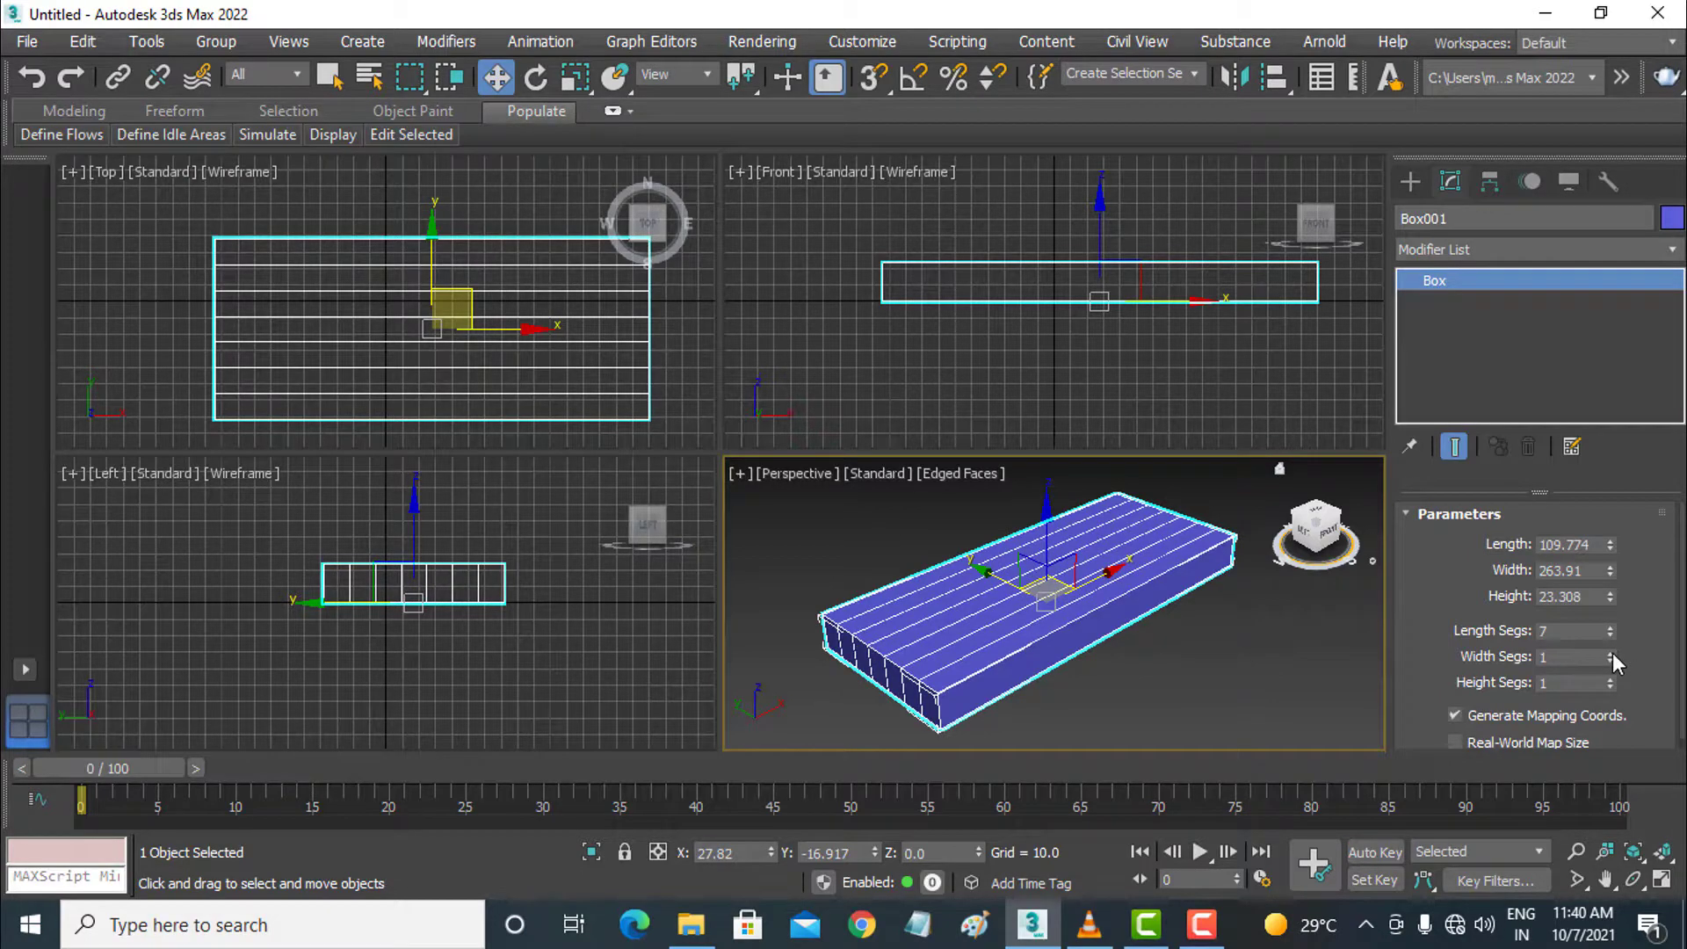
left_click(1611, 652)
left_click(1611, 652)
left_click(1611, 652)
left_click(1611, 652)
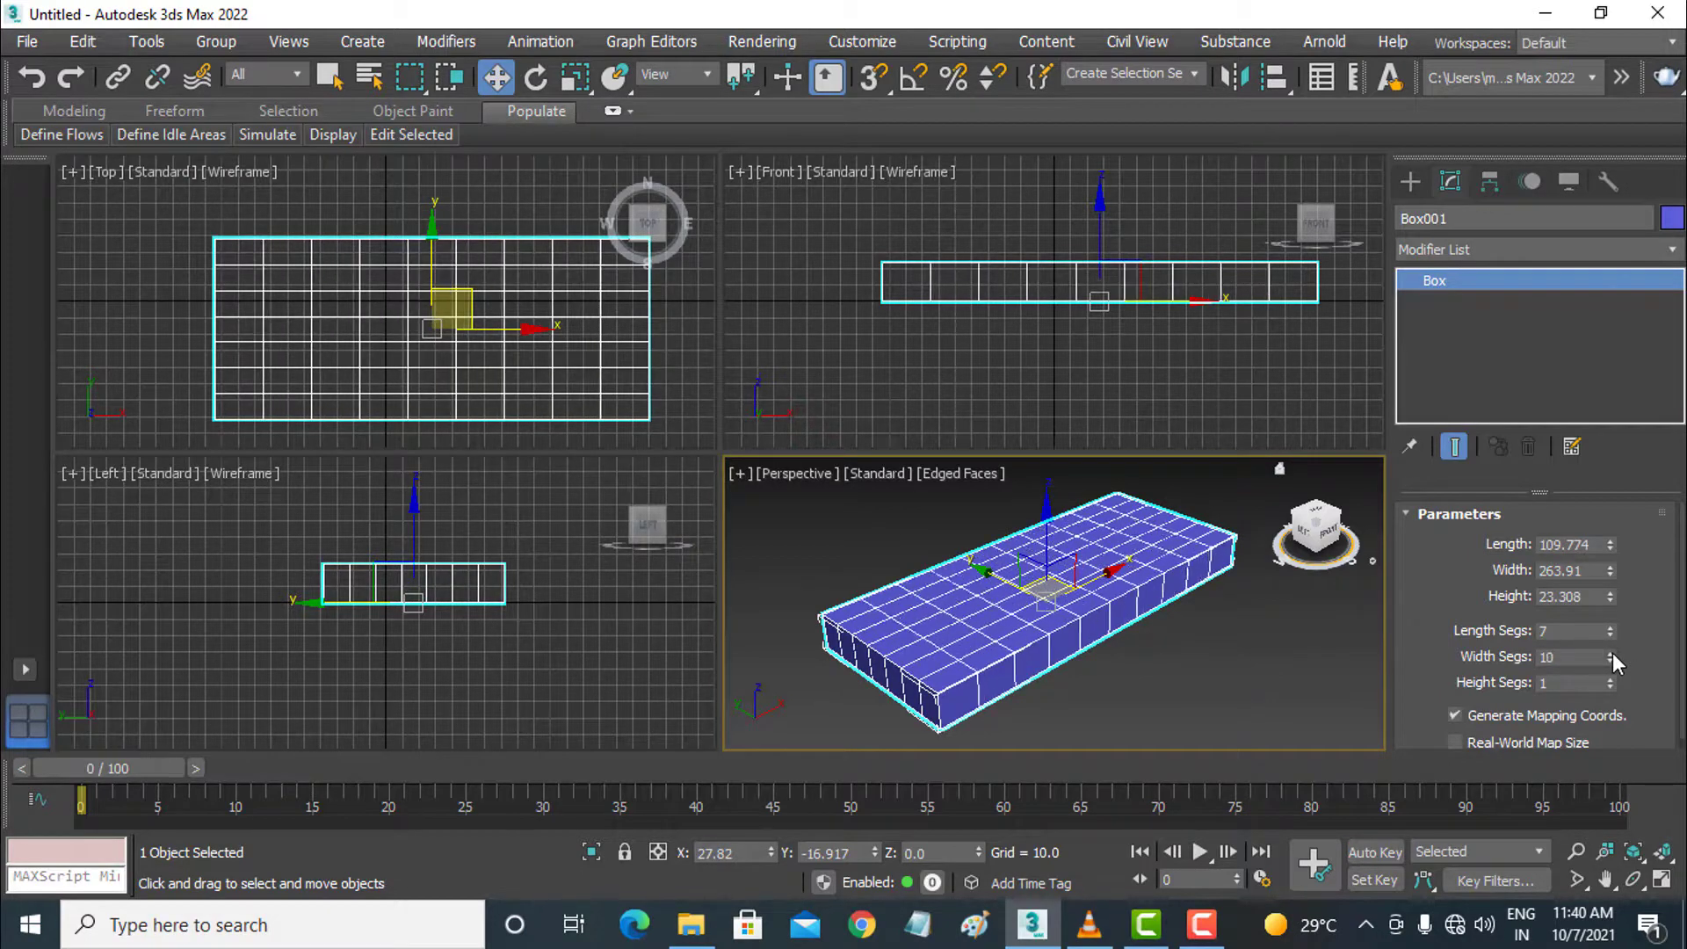
left_click(1611, 652)
left_click(1611, 652)
left_click(1611, 652)
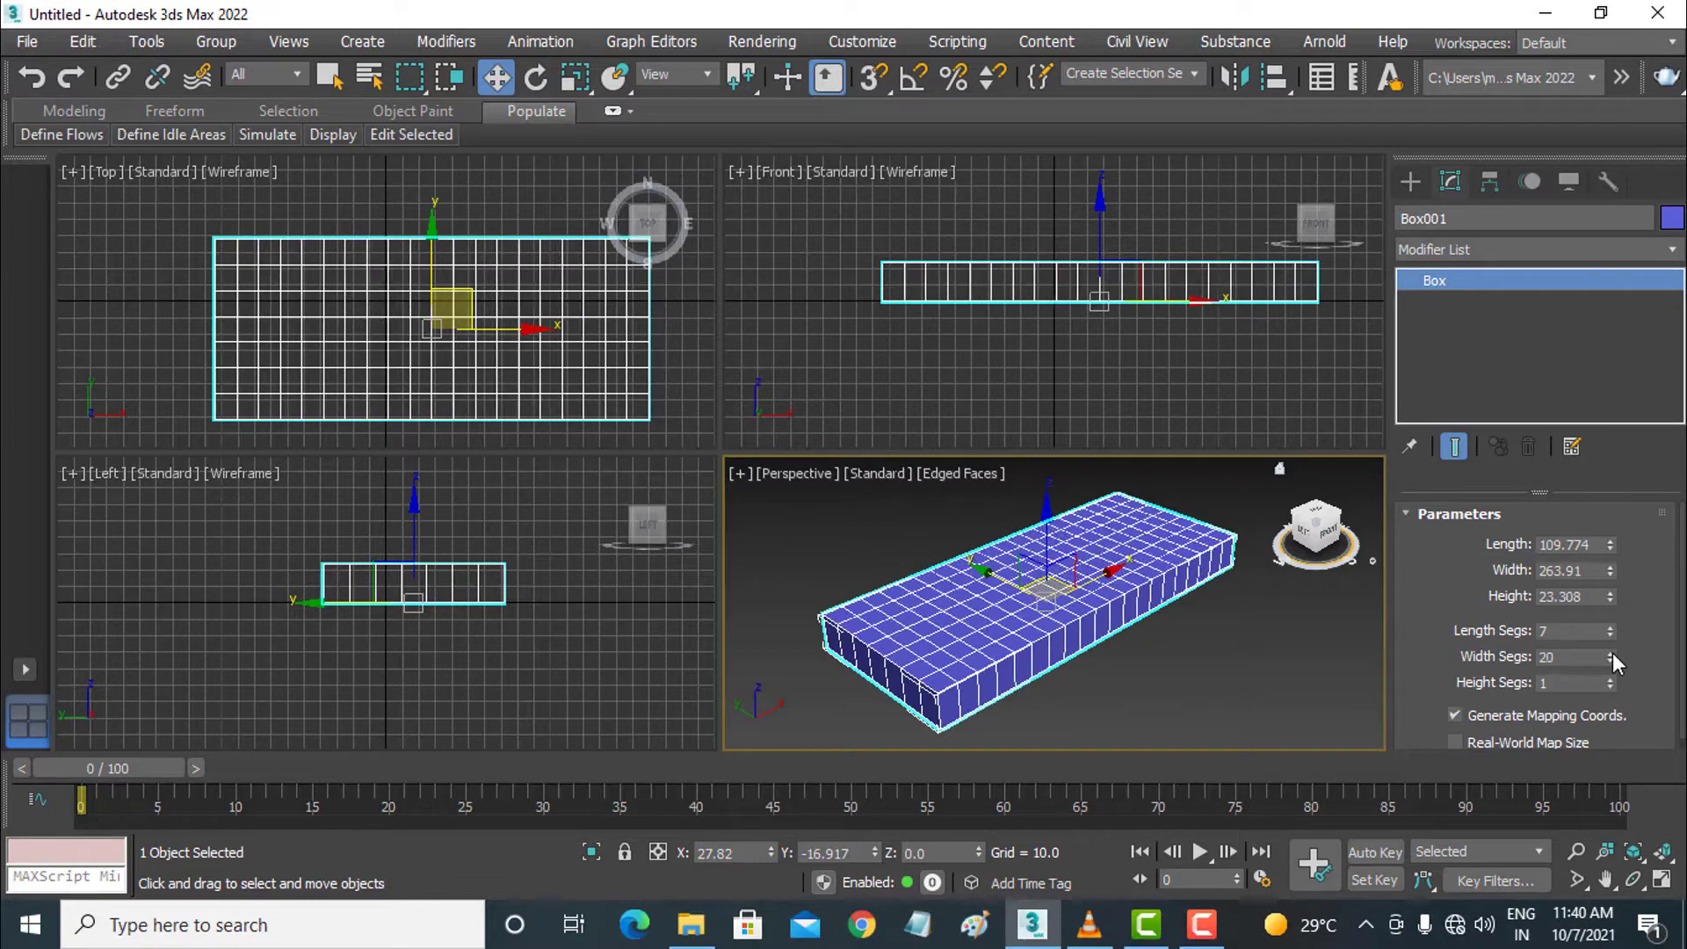
double_click(1547, 657)
type("40")
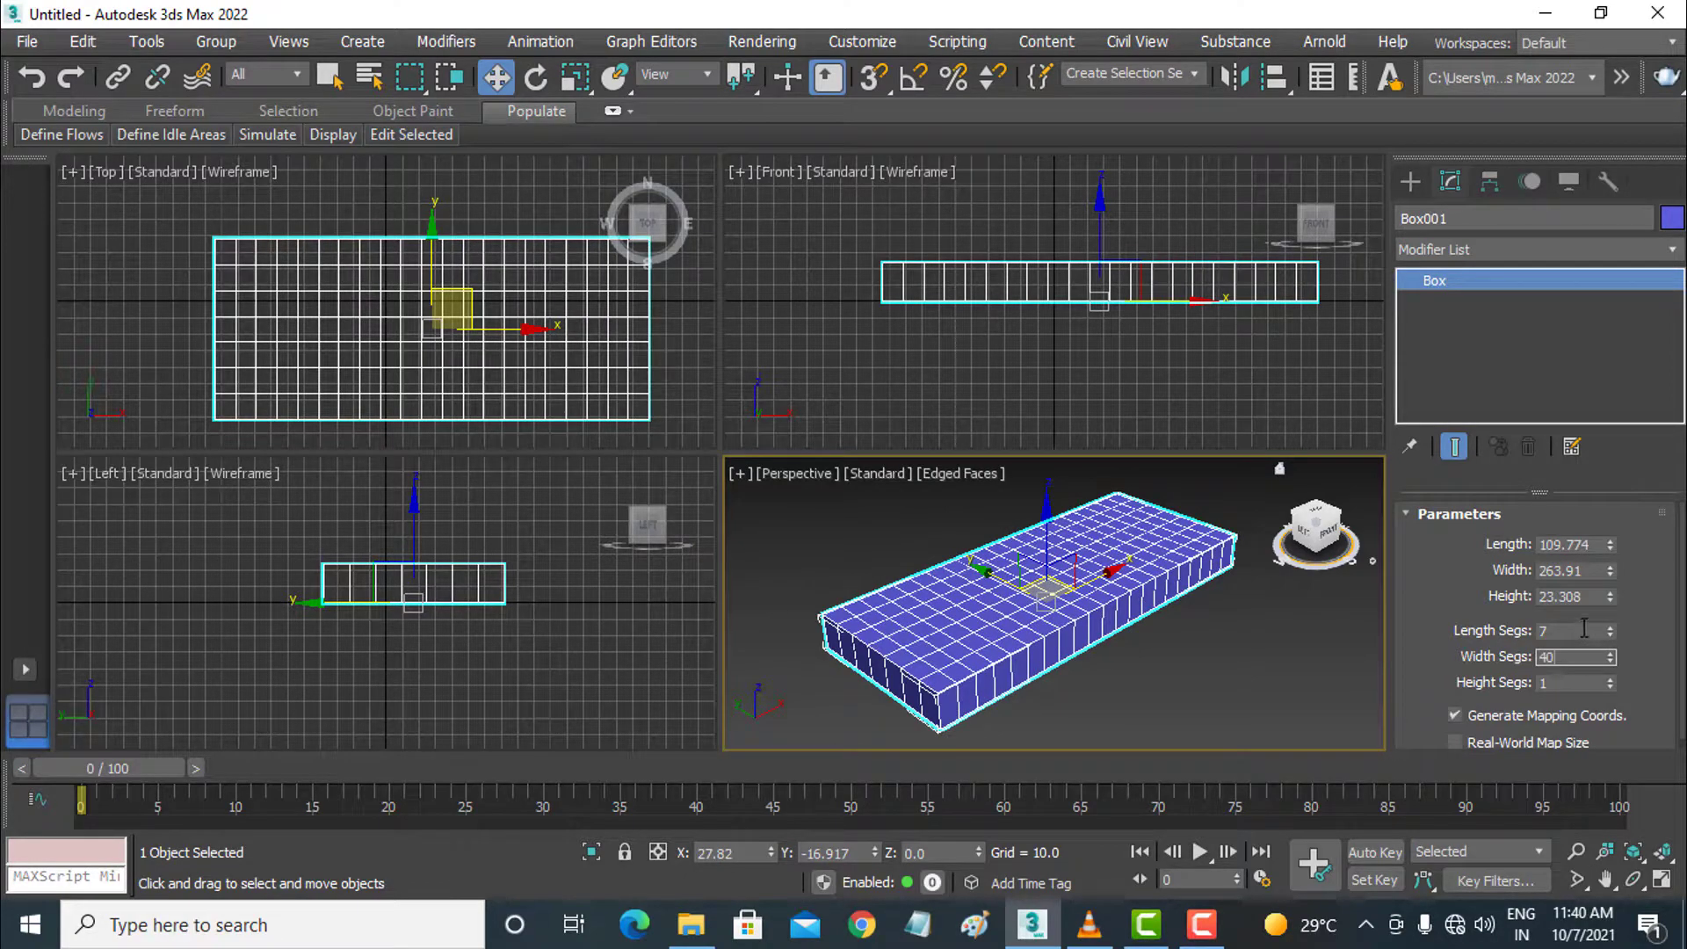
double_click(1584, 629)
type("0")
key("Return")
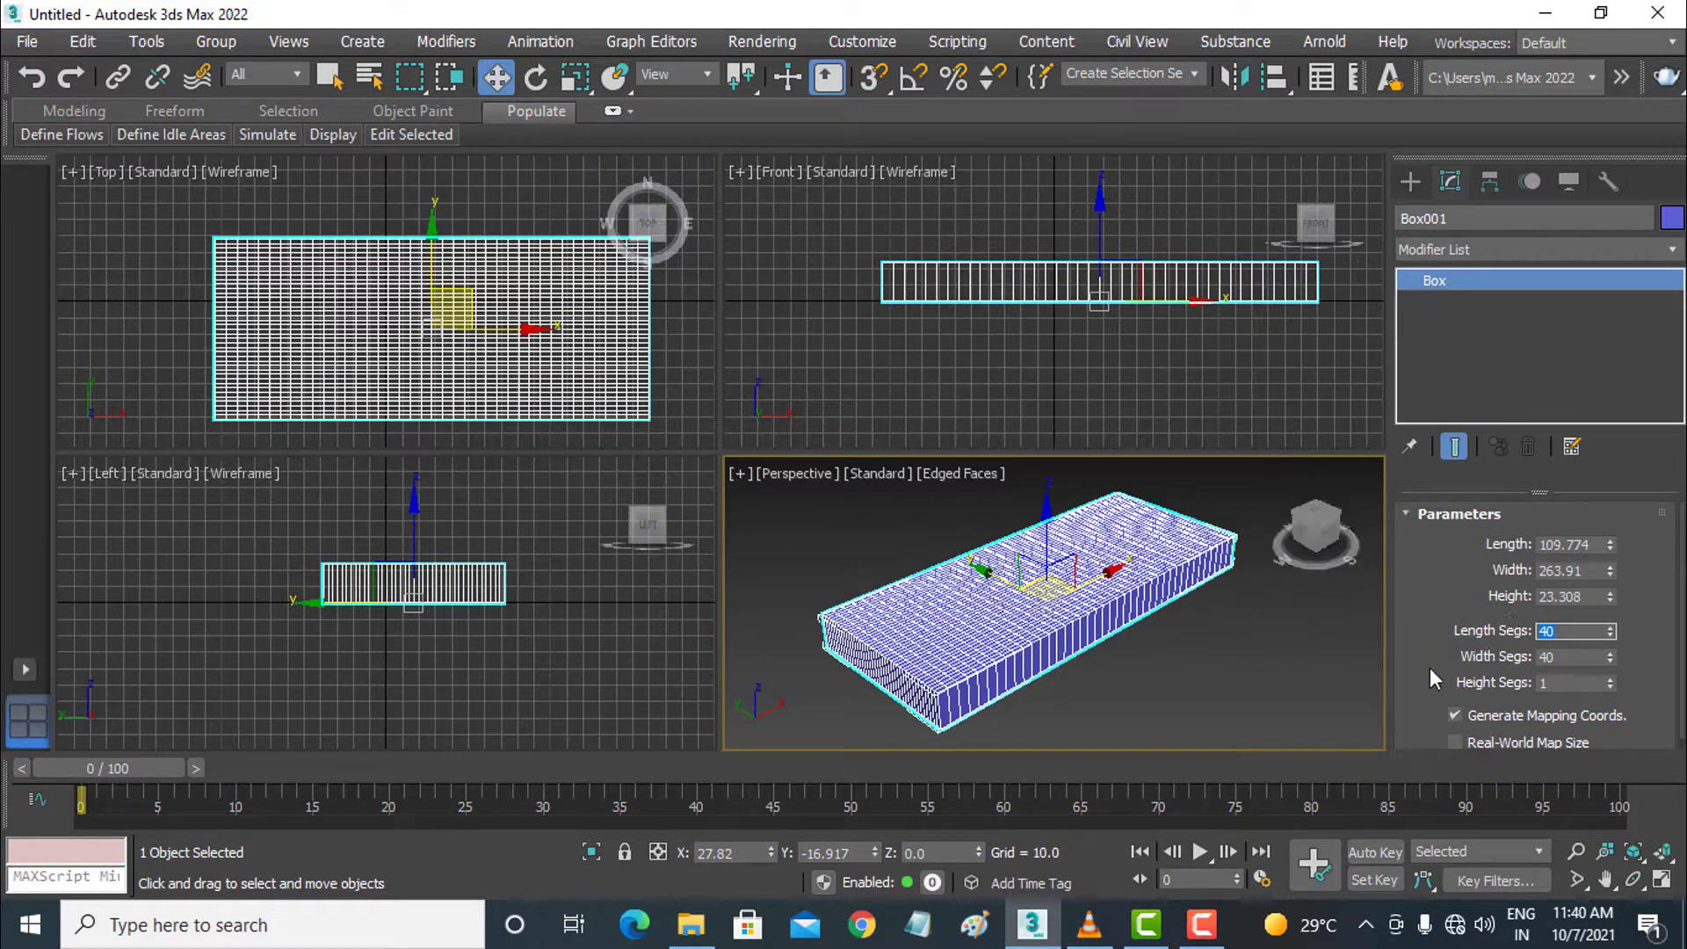
left_click_drag(1609, 687, 1607, 679)
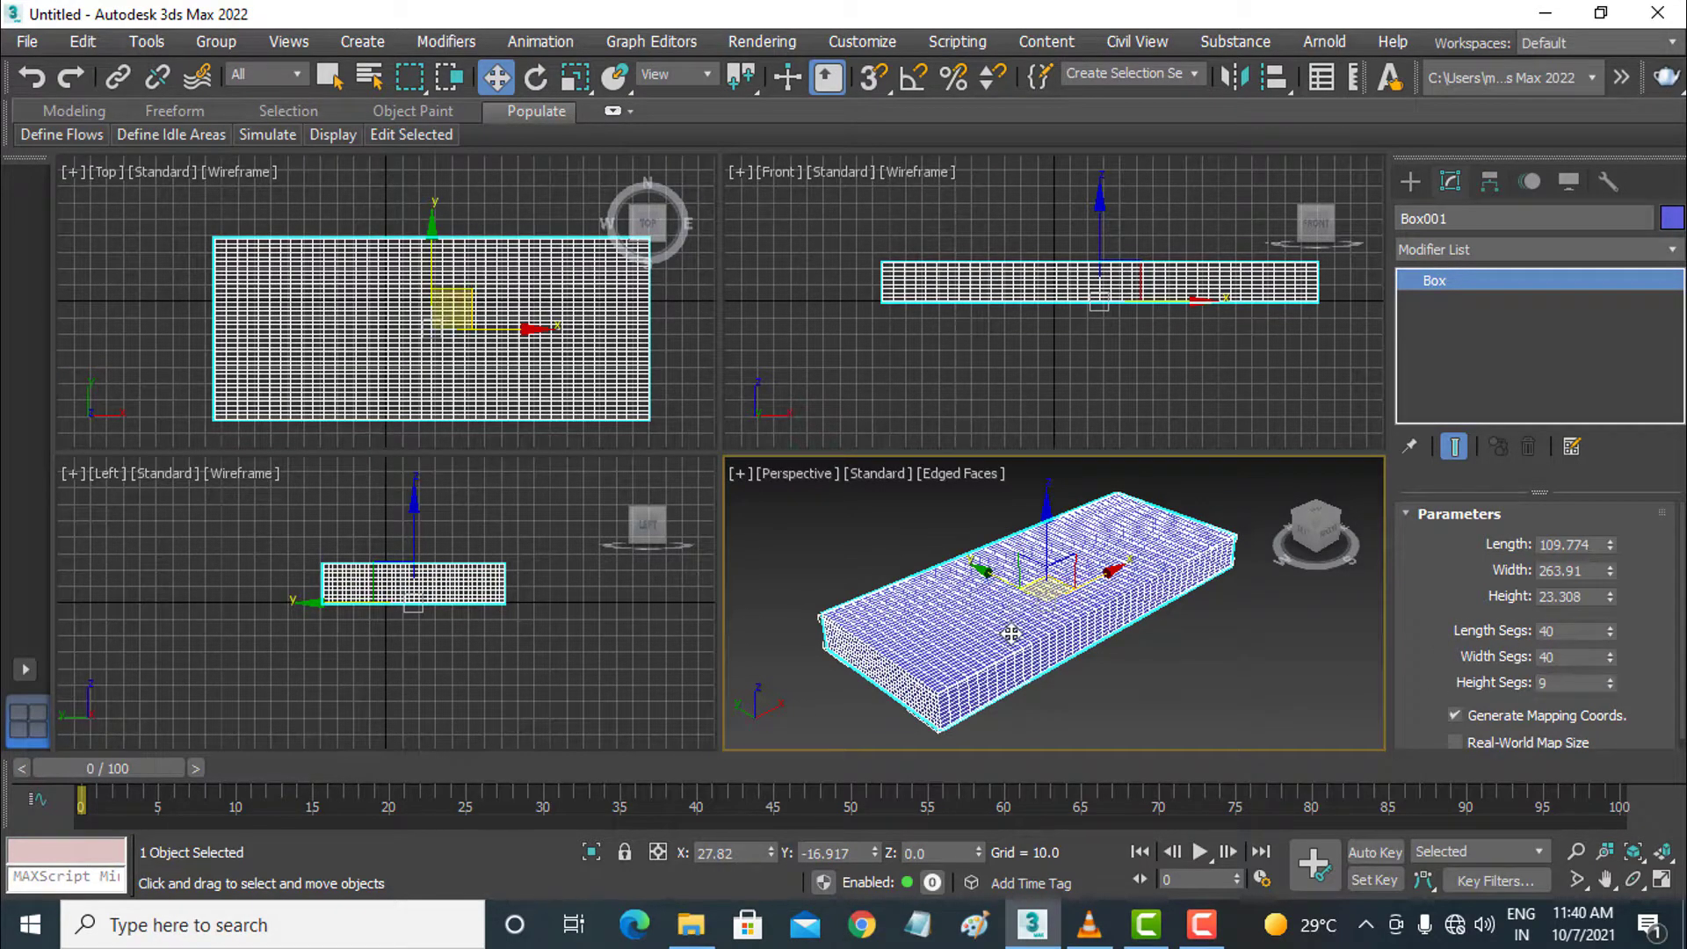
Add a Bend modifier to the box and try bending it both ways on Z.
left_click(1499, 255)
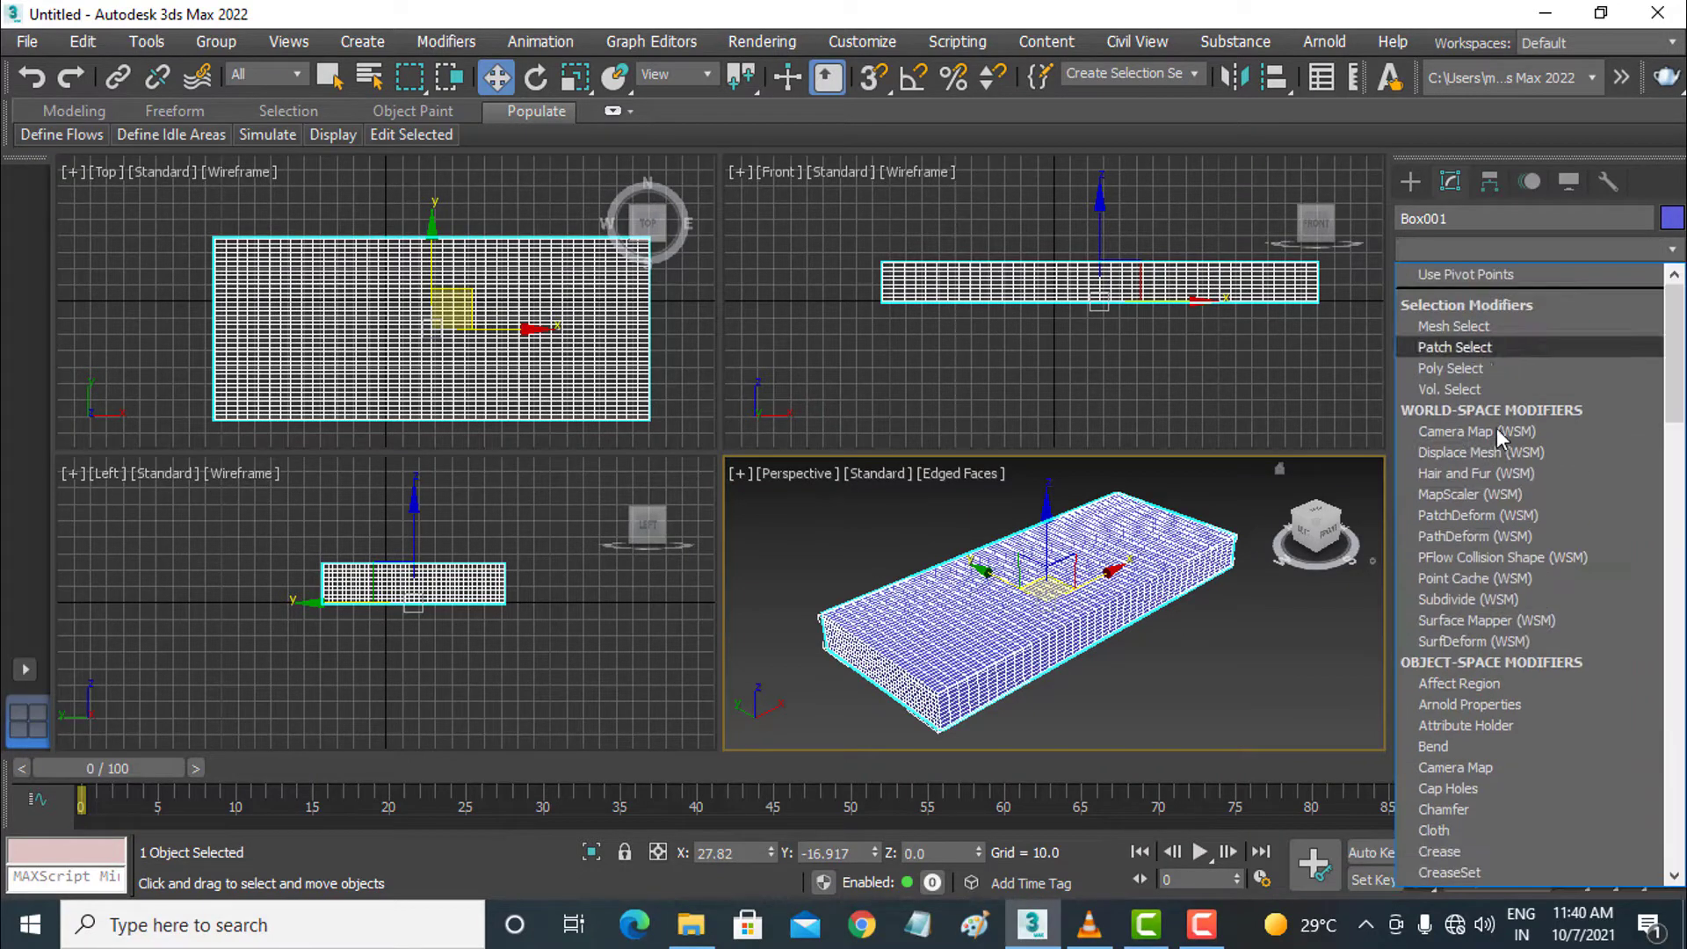
left_click(1509, 747)
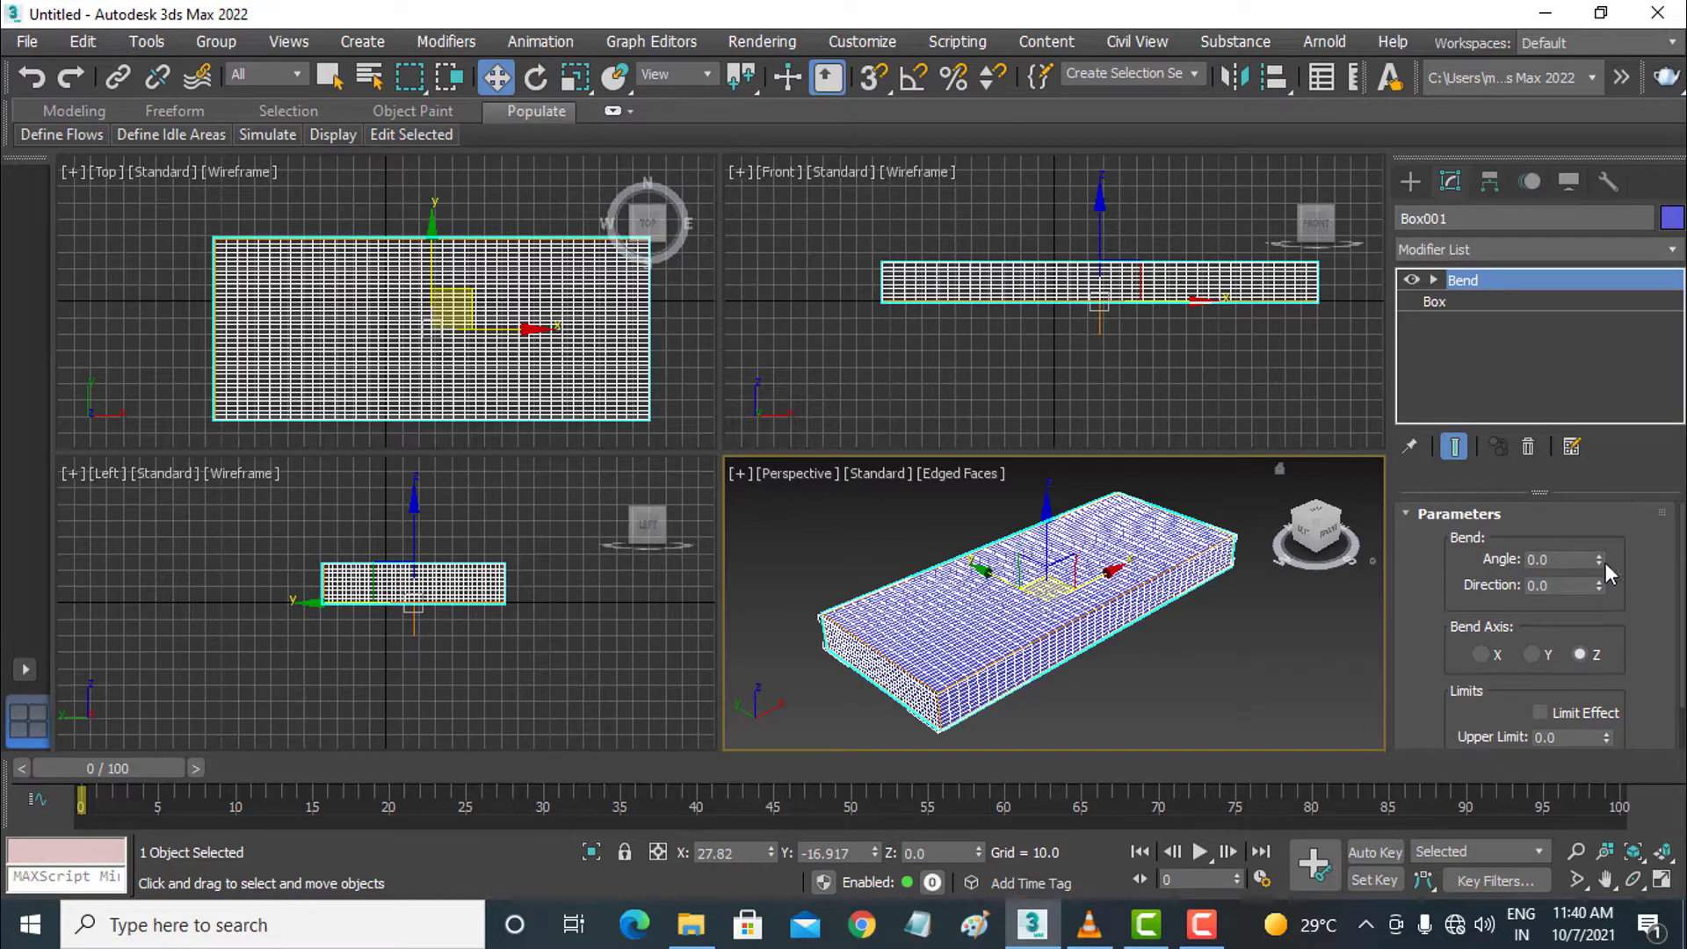
mouse_move(1599, 558)
left_mouse_down()
mouse_move(1595, 449)
mouse_move(1621, 654)
mouse_move(1608, 439)
mouse_move(1616, 470)
left_mouse_up()
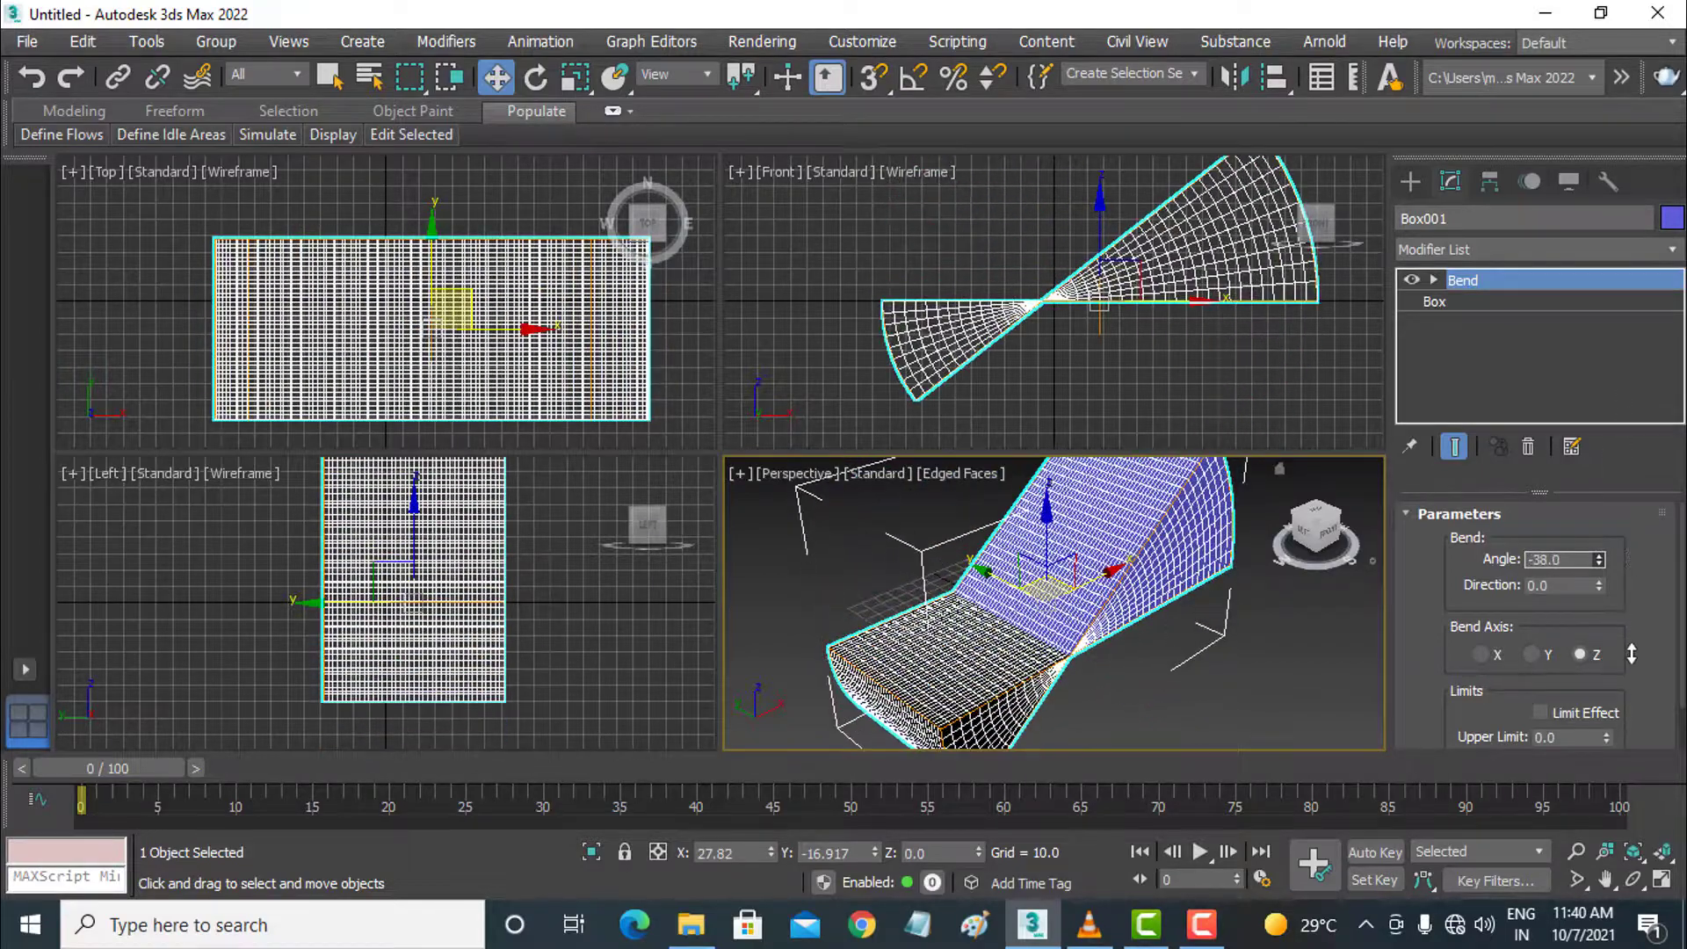
left_click_drag(1616, 470, 1629, 654)
Try a bend on Y, then bend 425 degrees around X into a tube.
left_click(1550, 655)
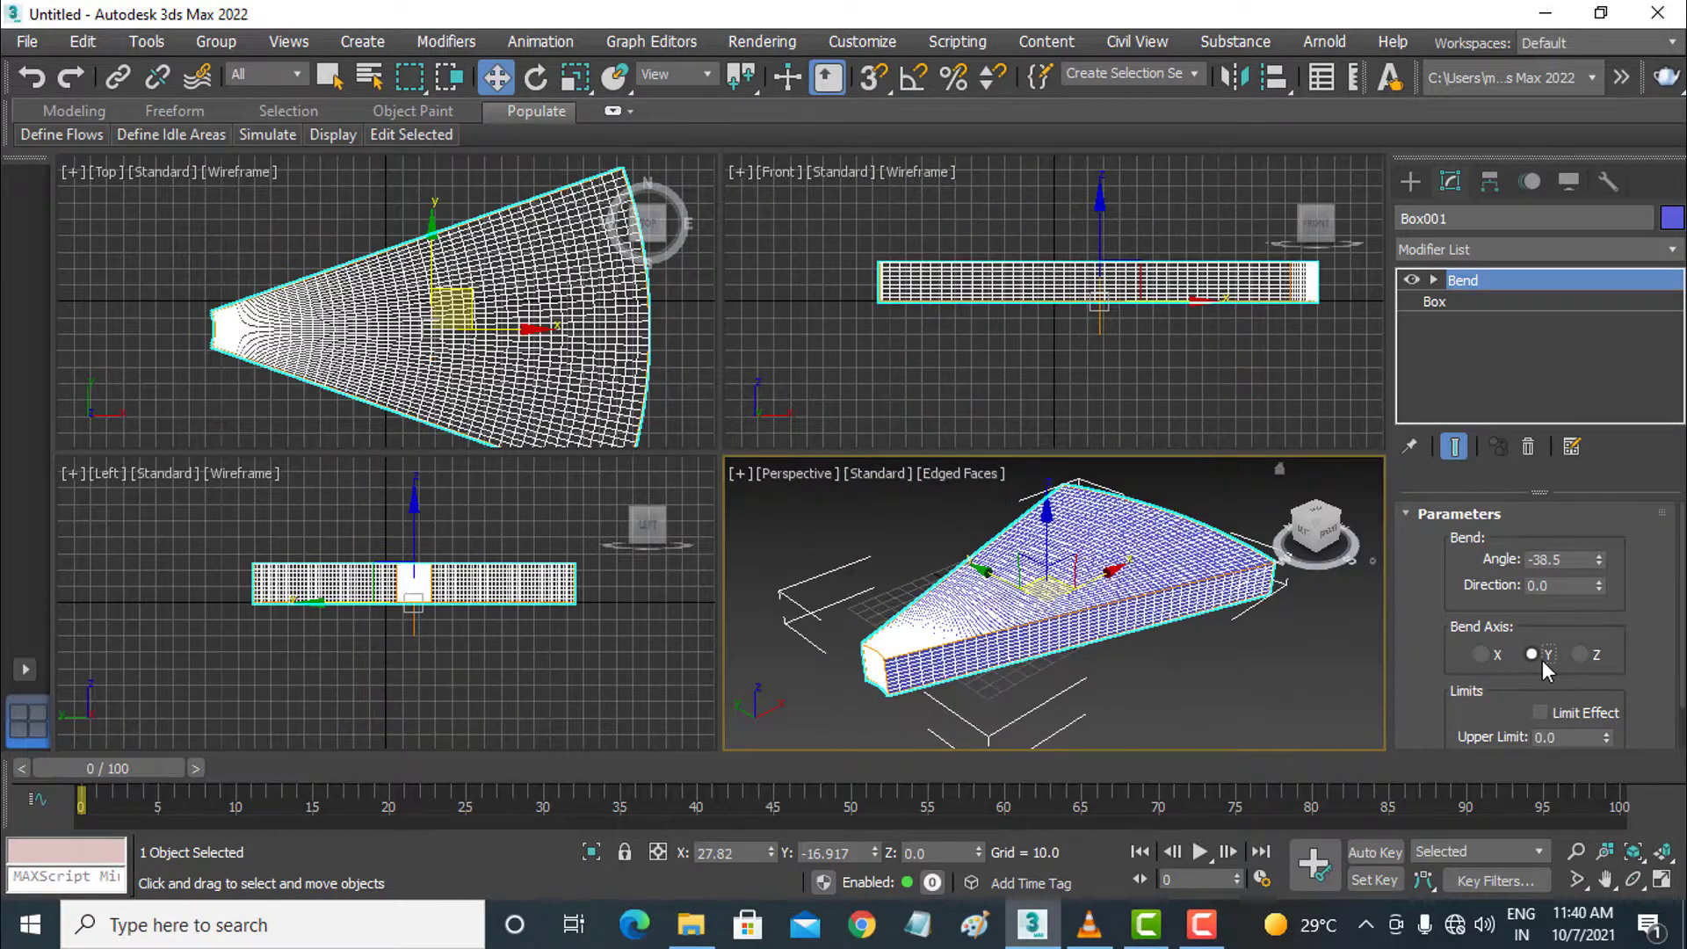
mouse_move(1605, 556)
left_mouse_down()
mouse_move(1571, 688)
mouse_move(1606, 617)
mouse_move(1567, 628)
left_mouse_up()
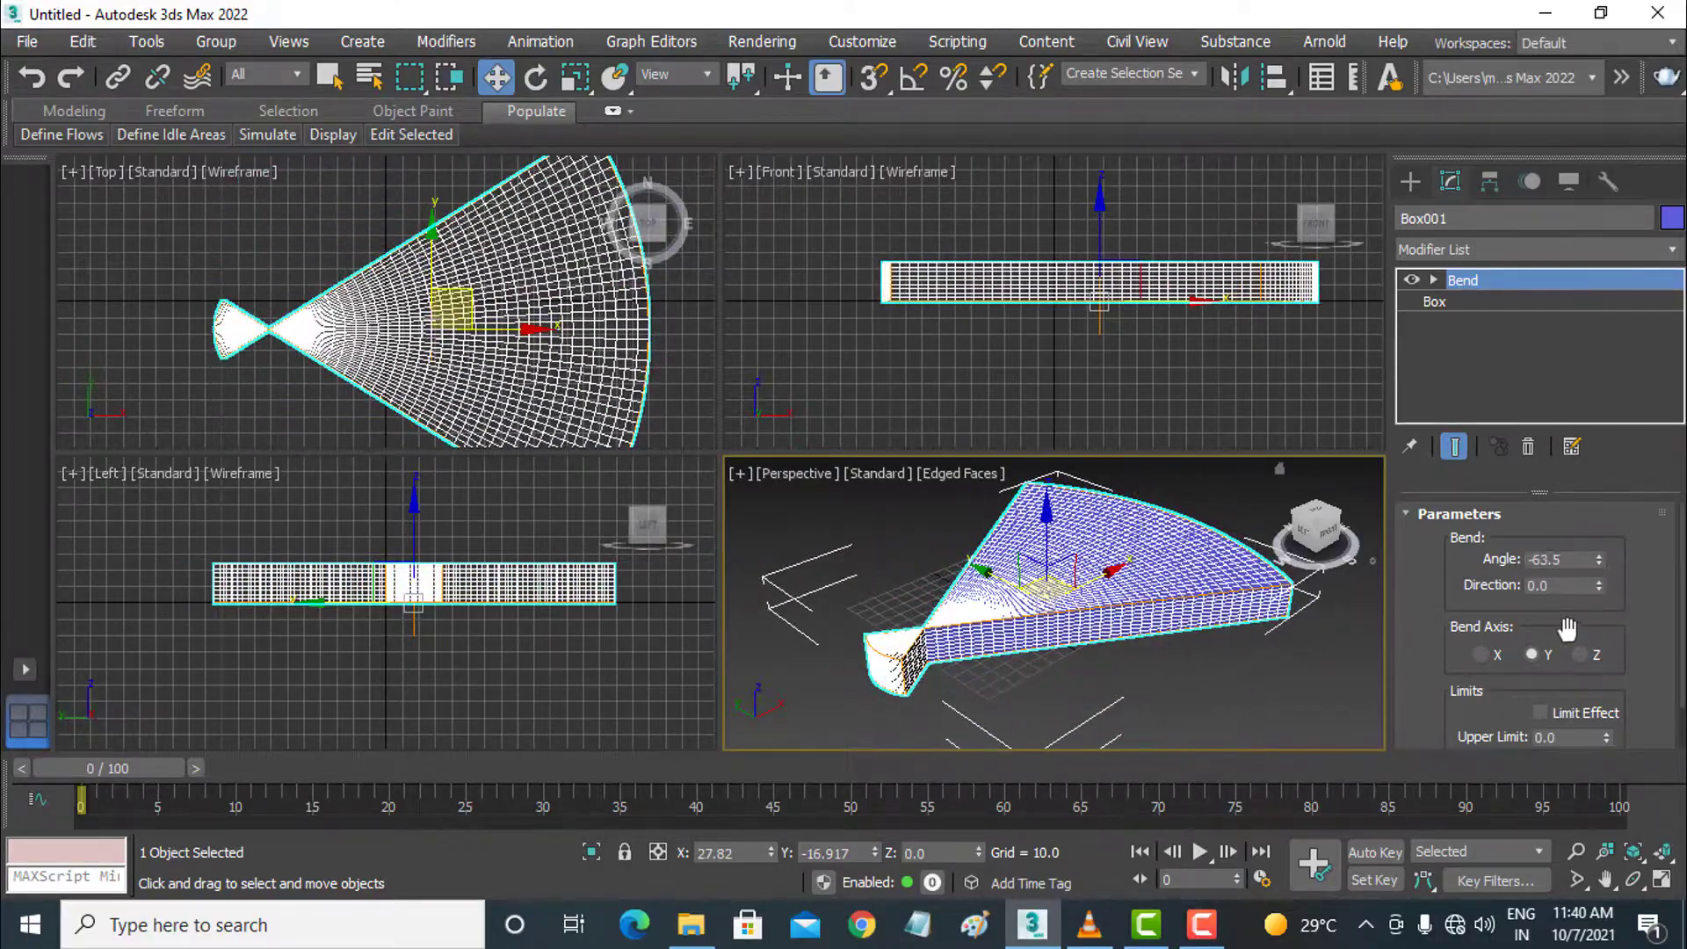
left_click(1481, 655)
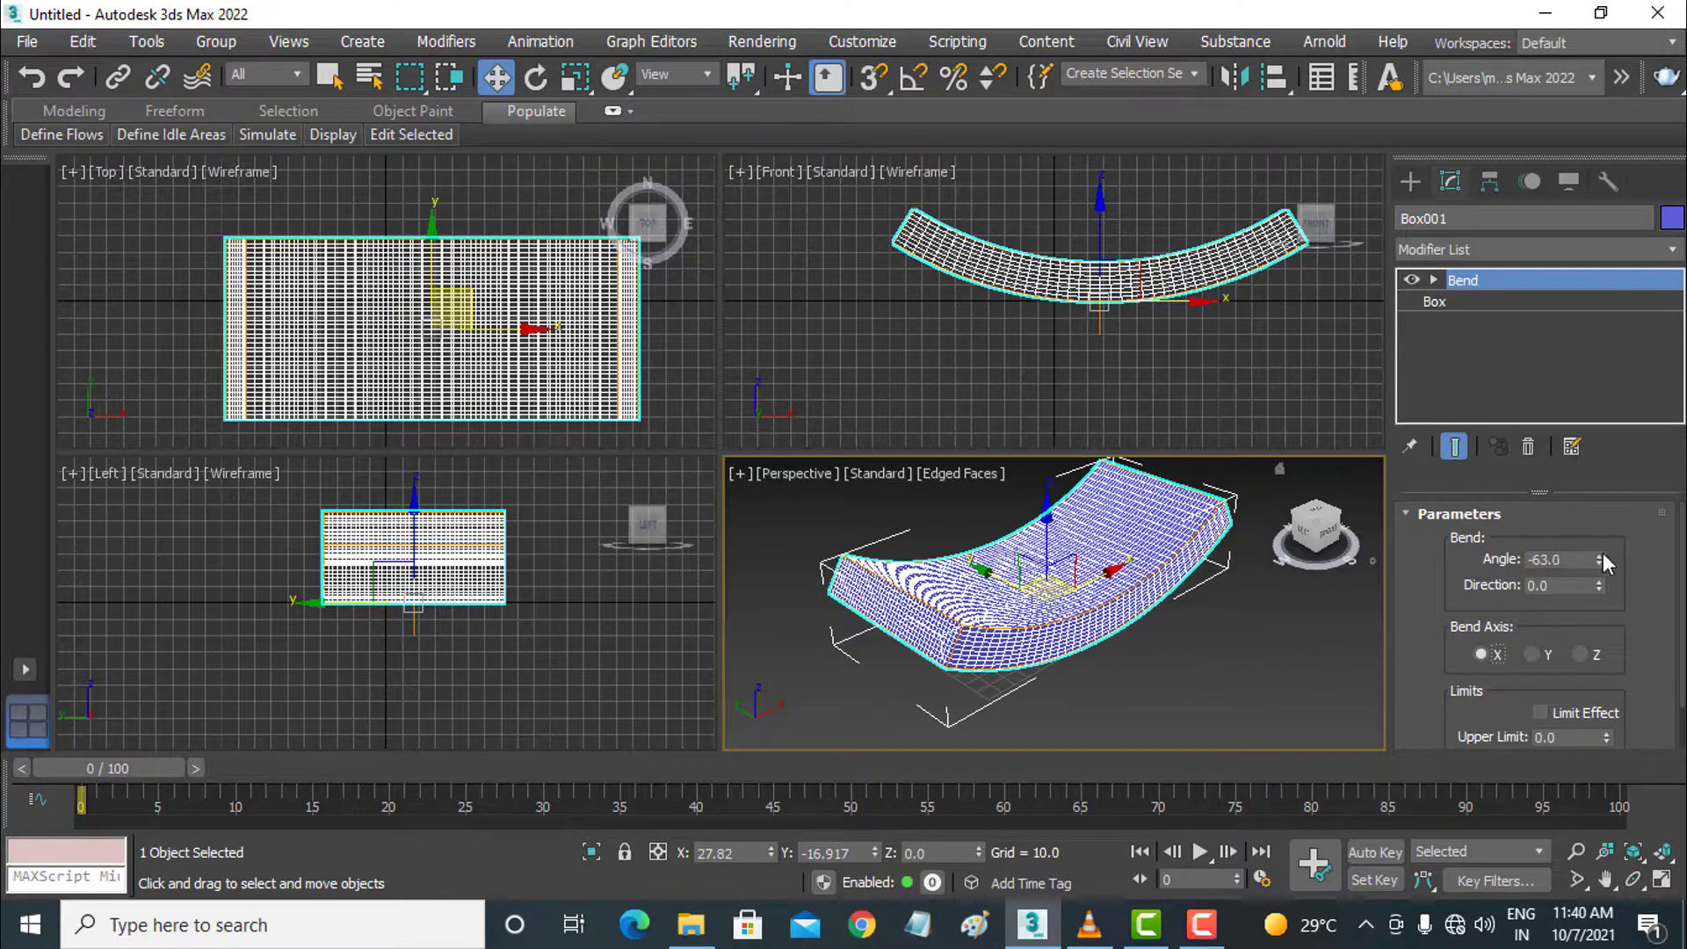
mouse_move(1602, 560)
left_mouse_down()
mouse_move(1666, 679)
mouse_move(1628, 373)
mouse_move(457, 325)
mouse_move(543, 163)
left_mouse_up()
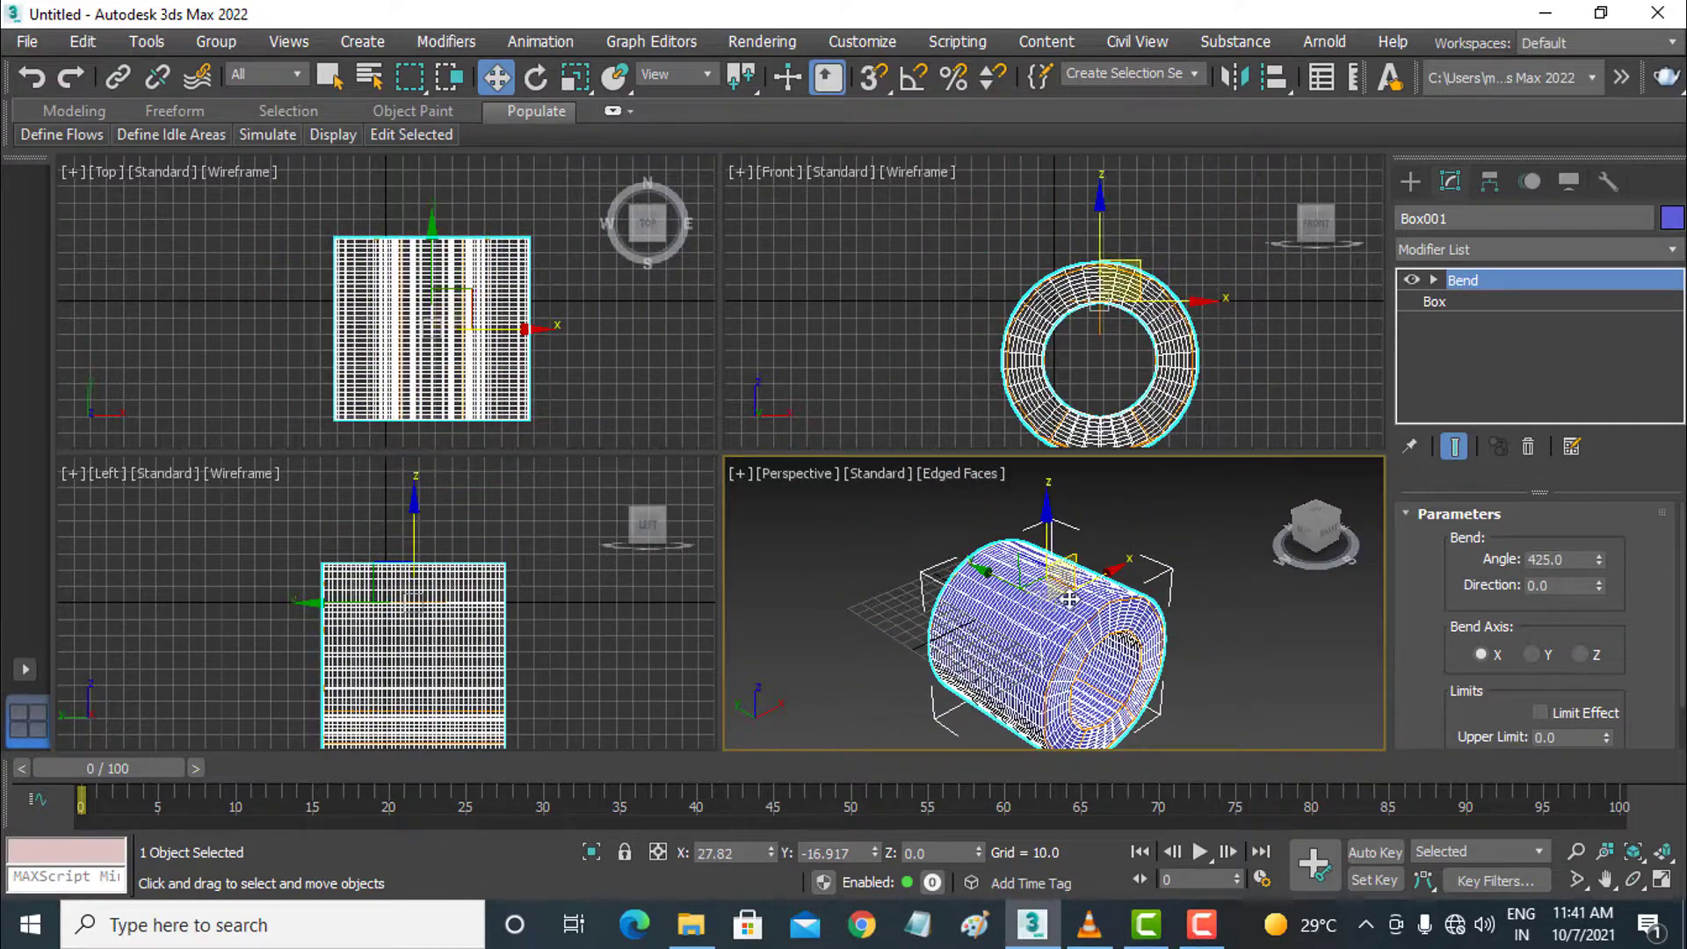
Set the Bend direction to -5.0 and angle to 262.5, opening the tube into an arch.
middle_click_drag(1381, 711, 1360, 669)
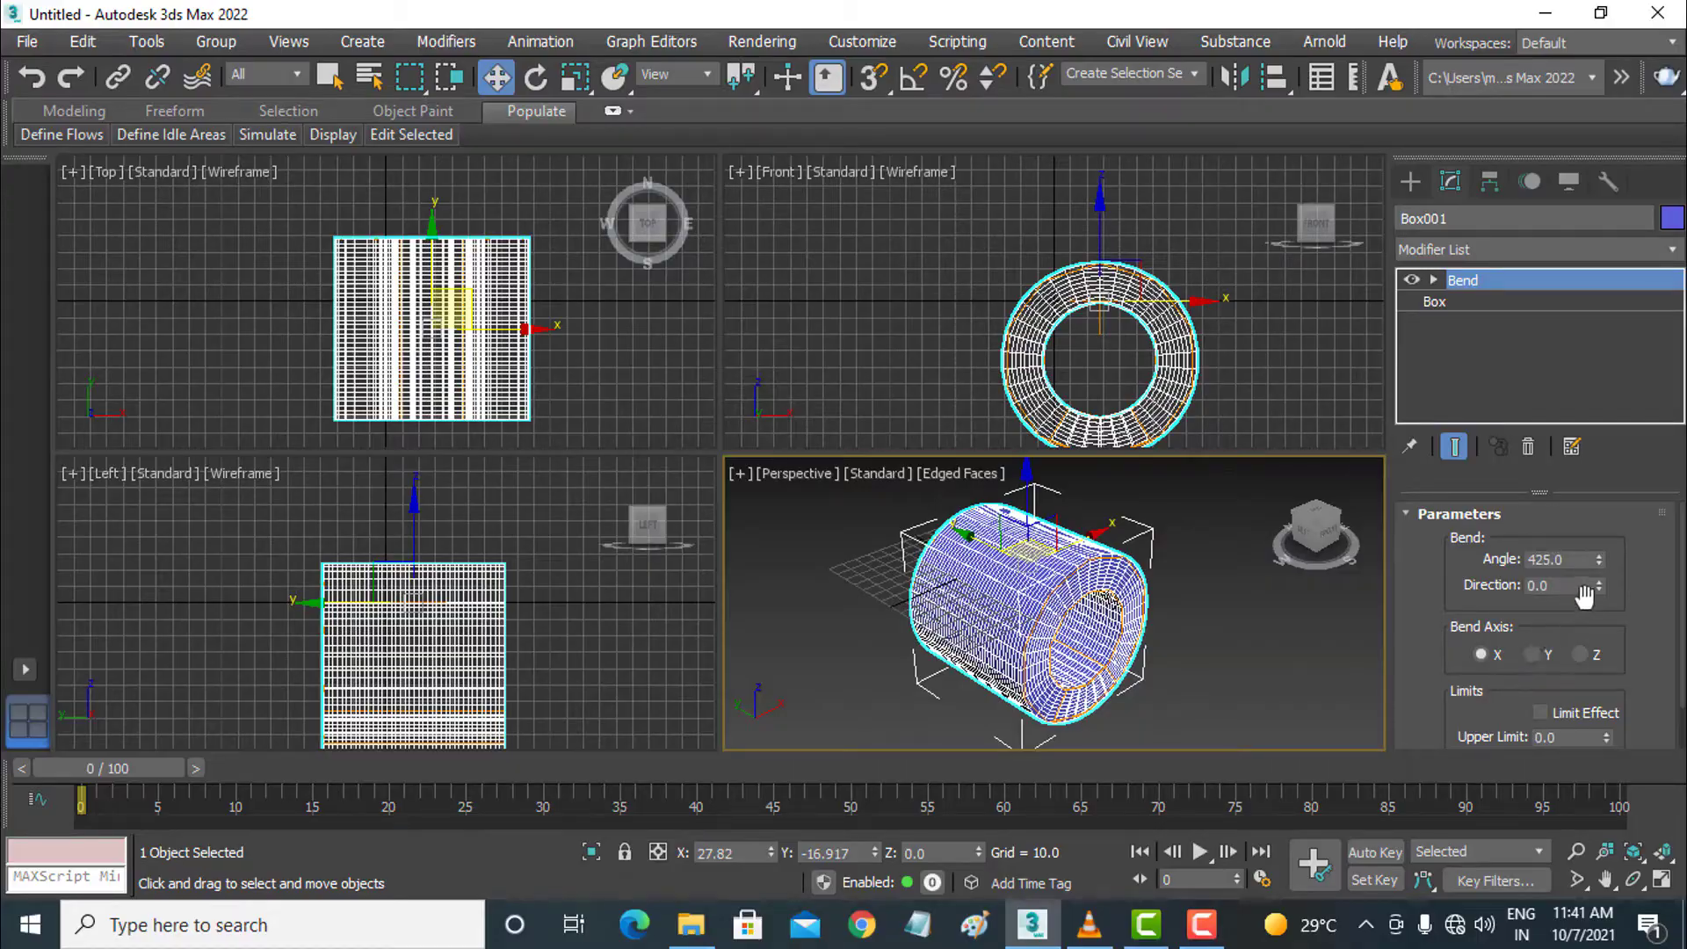
mouse_move(1597, 587)
left_mouse_down()
mouse_move(1621, 195)
mouse_move(1636, 909)
mouse_move(1636, 63)
left_mouse_up()
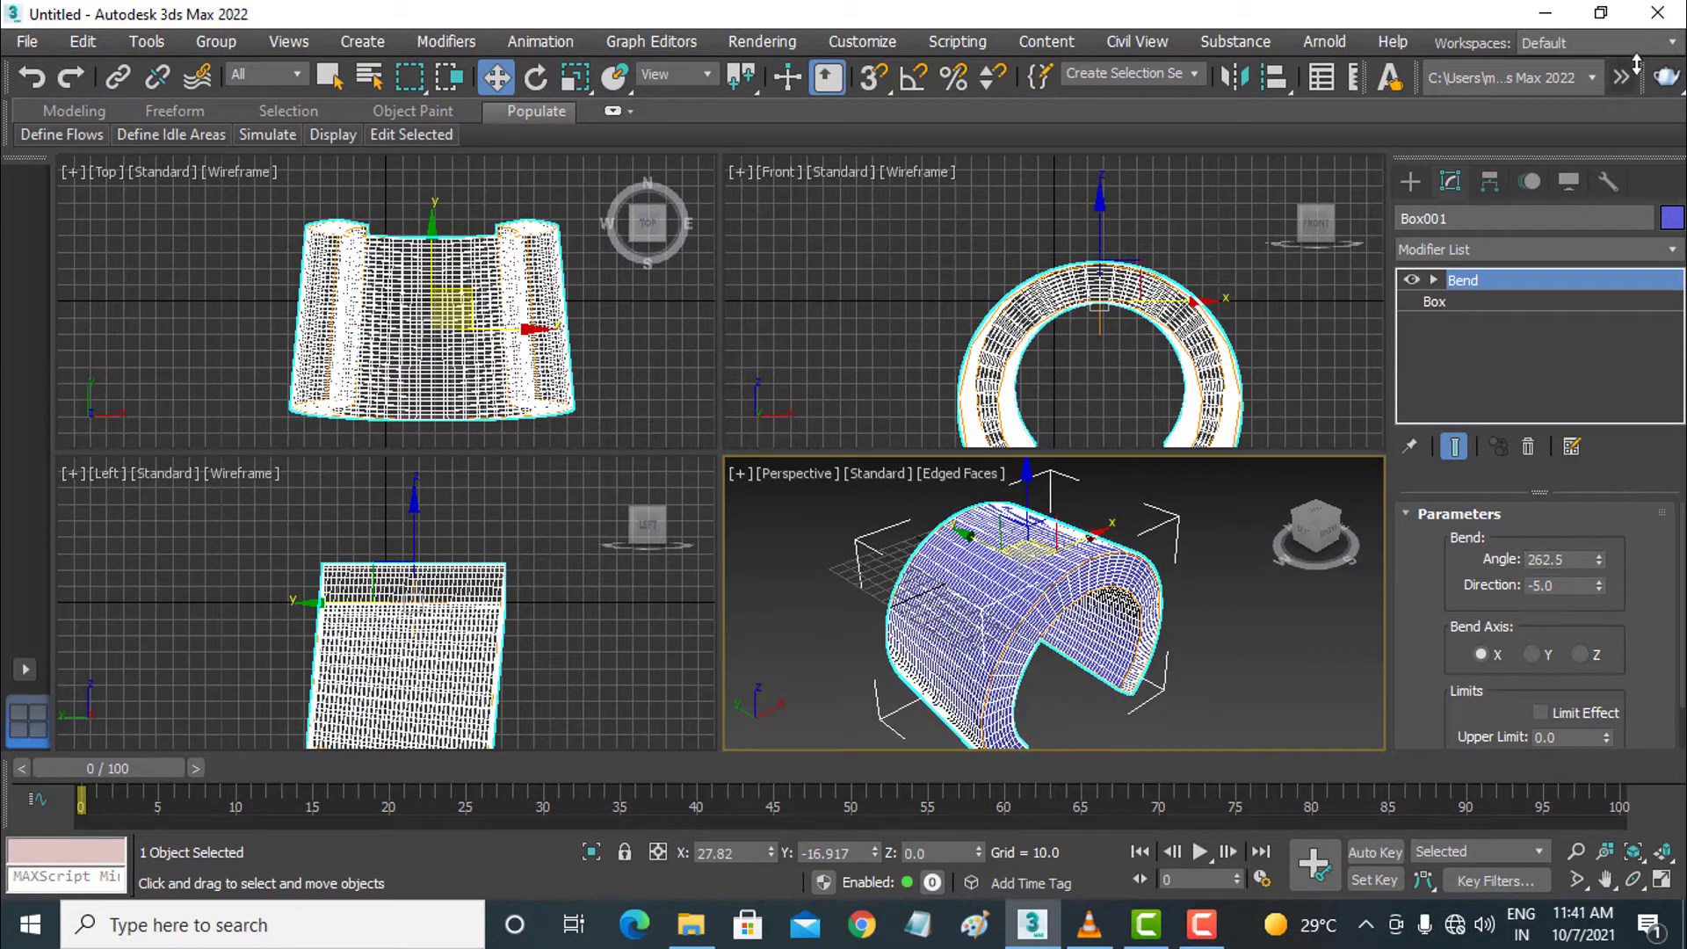
middle_click_drag(1117, 654, 1118, 620)
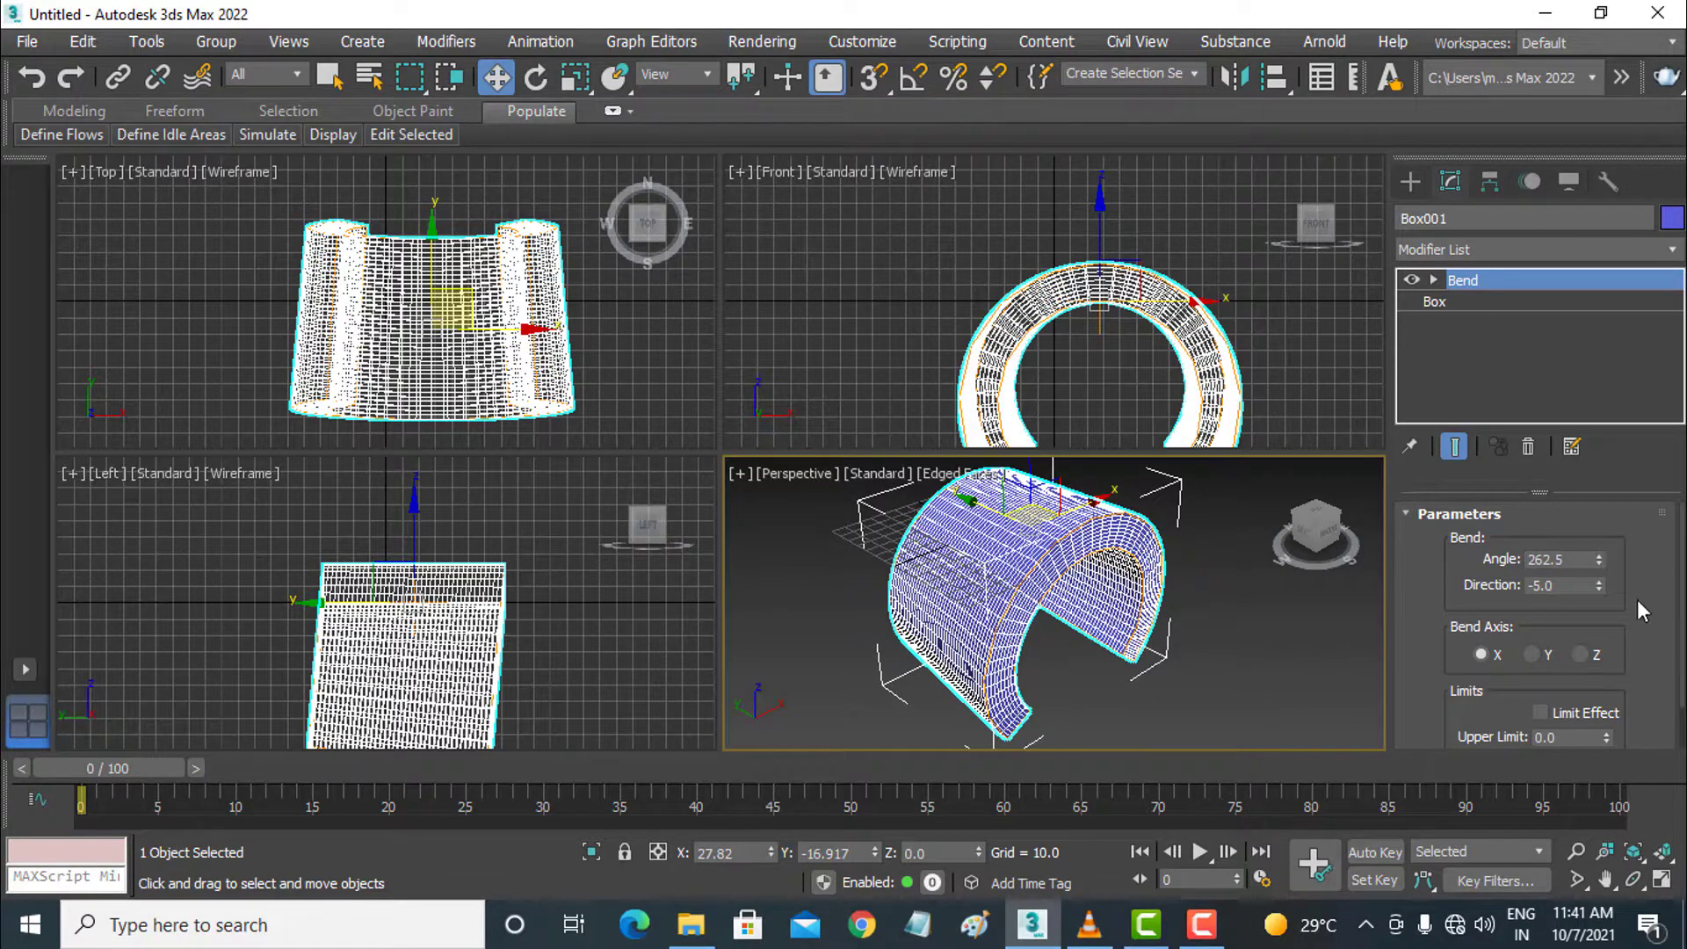
left_click_drag(1638, 601, 1639, 557)
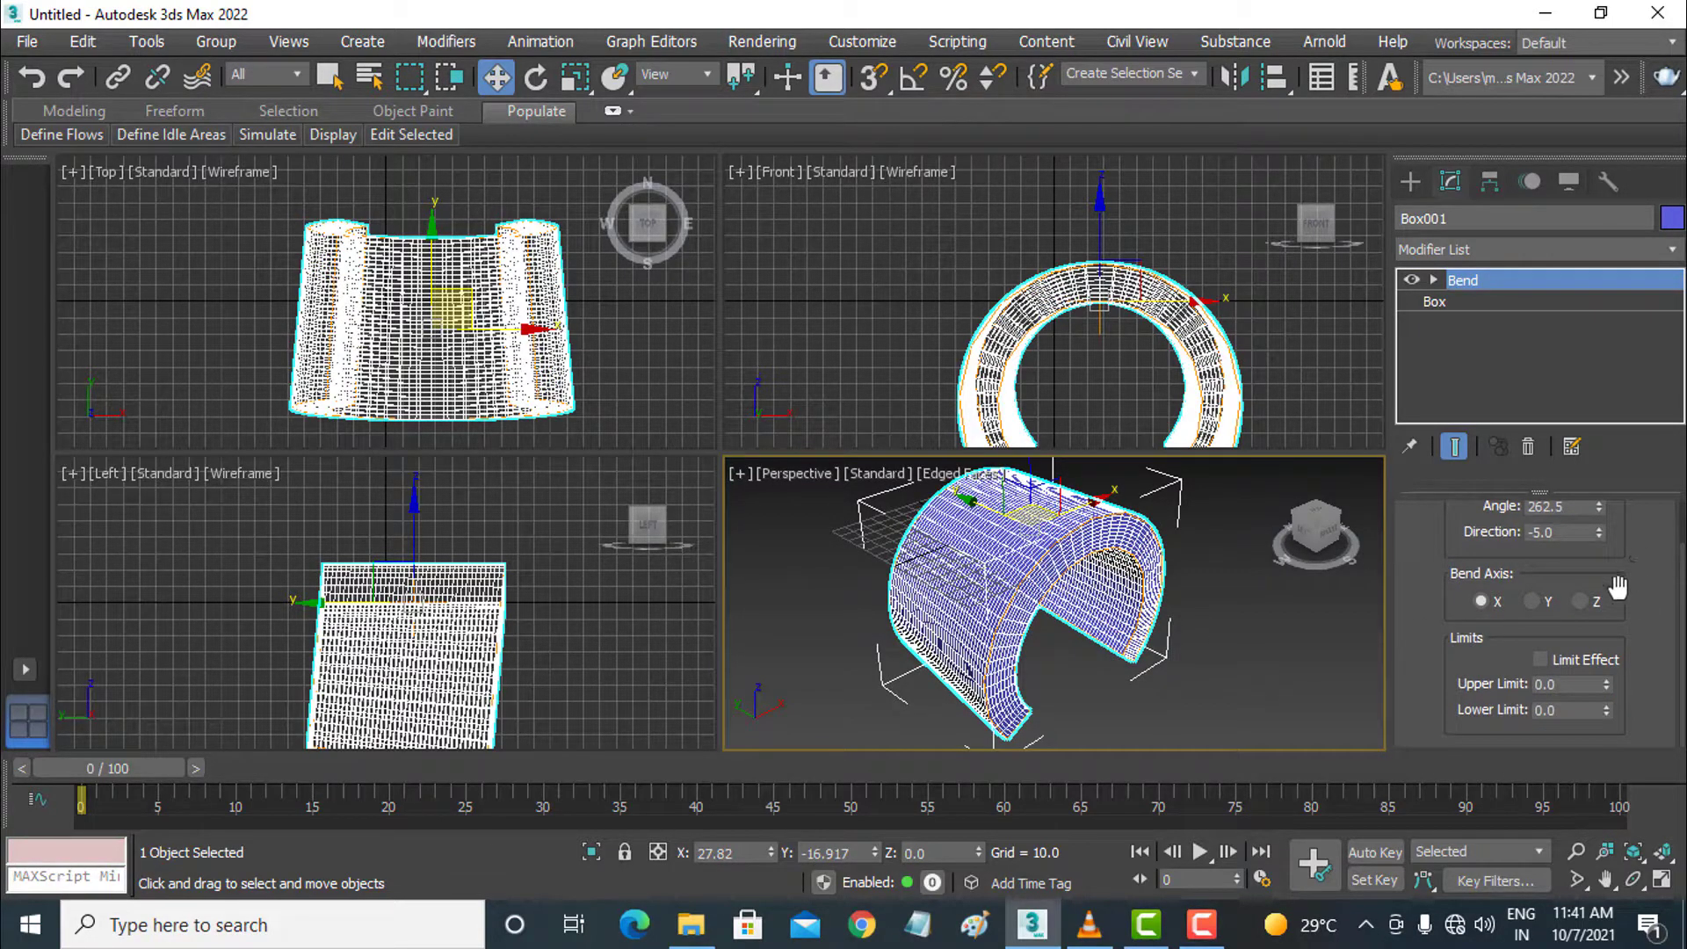
Enable Limit Effect and raise the upper limit to 3.04 to fold up a backrest.
left_click(1568, 664)
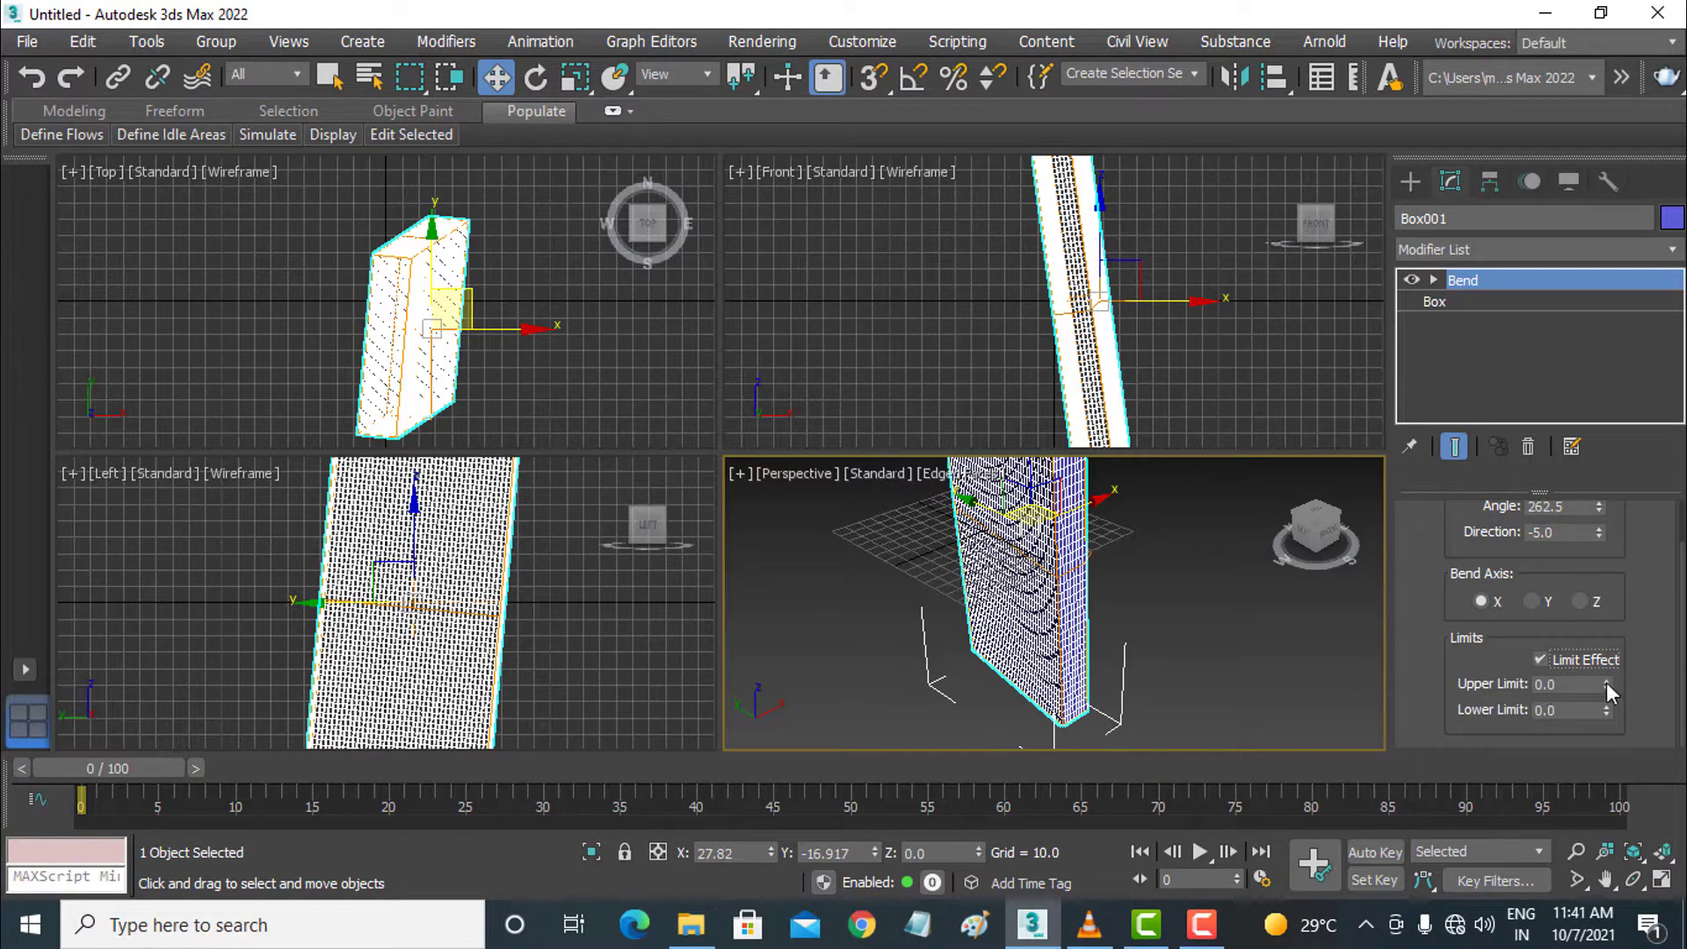
mouse_move(1605, 682)
left_mouse_down()
mouse_move(1644, 79)
mouse_move(38, 307)
left_mouse_up()
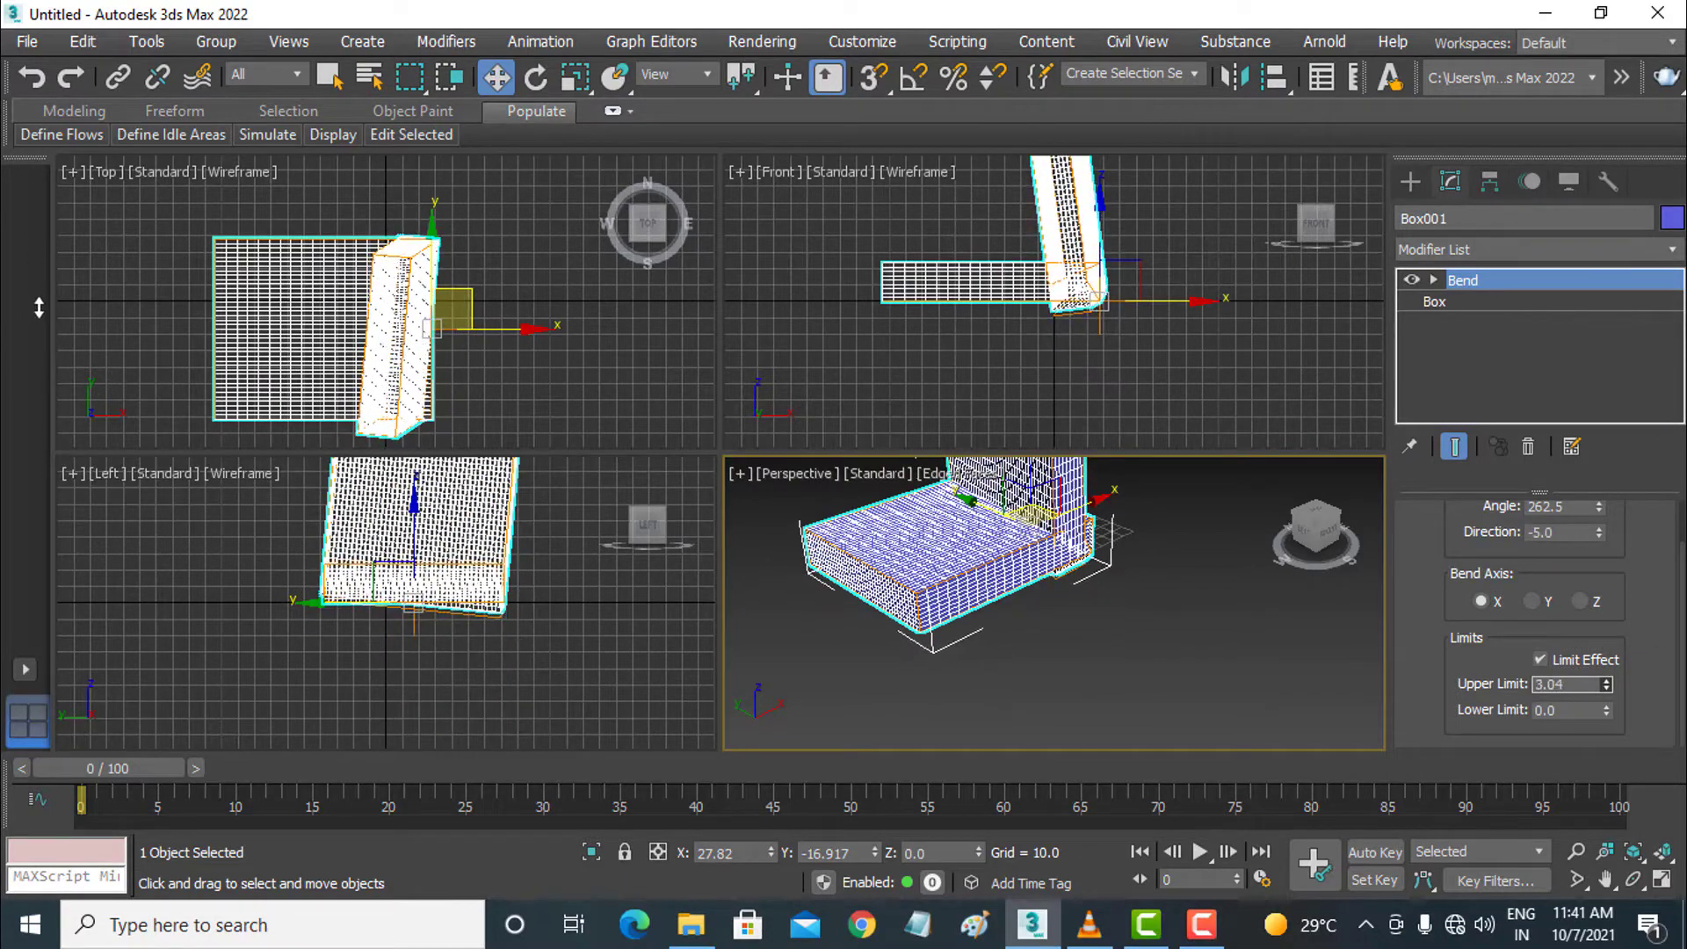
middle_click_drag(1036, 545, 1074, 665, "alt")
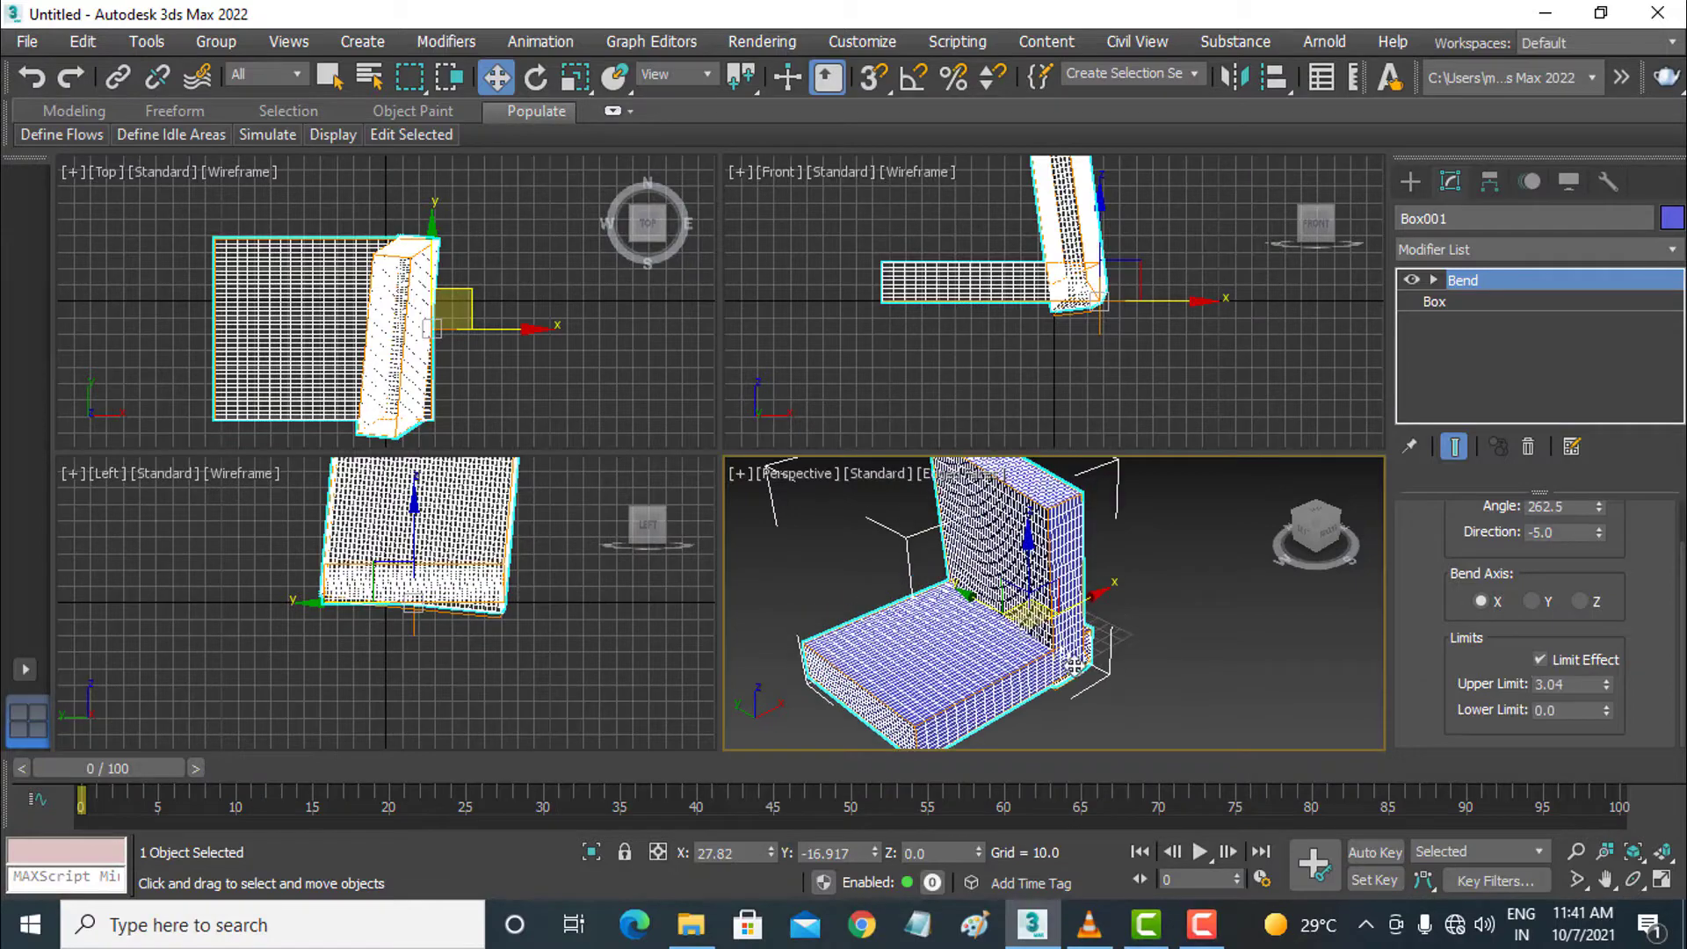
Slide the Bend gizmo along X and try the lower limit, leaving it at 0.
left_click(1435, 279)
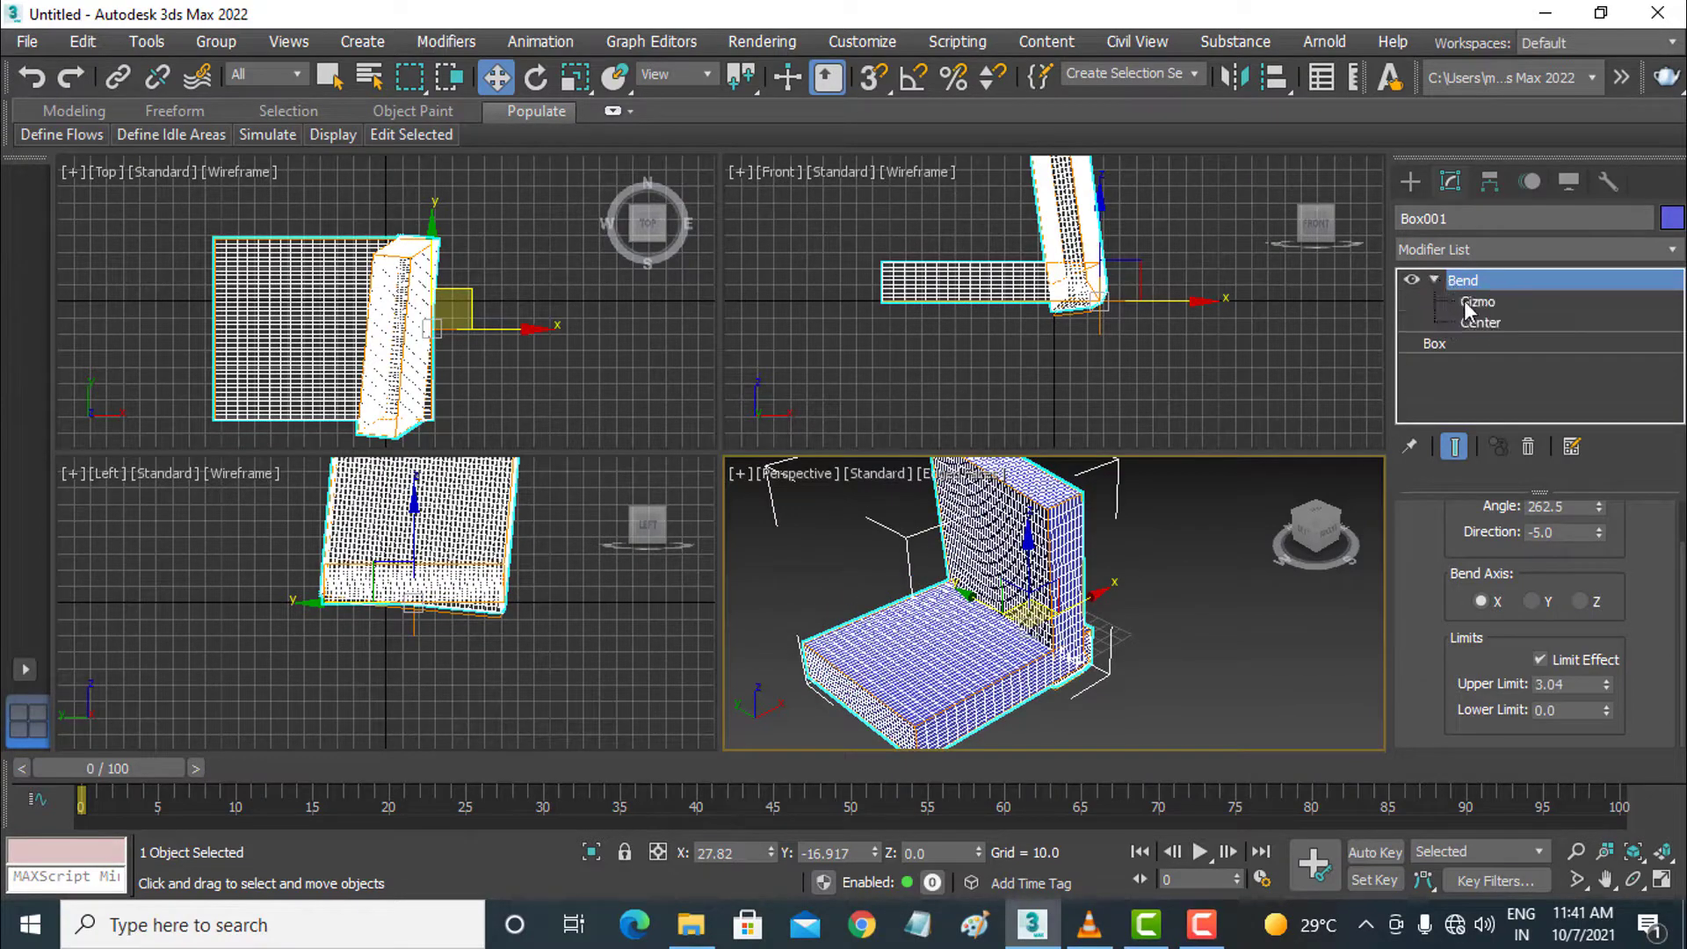
left_click(1466, 301)
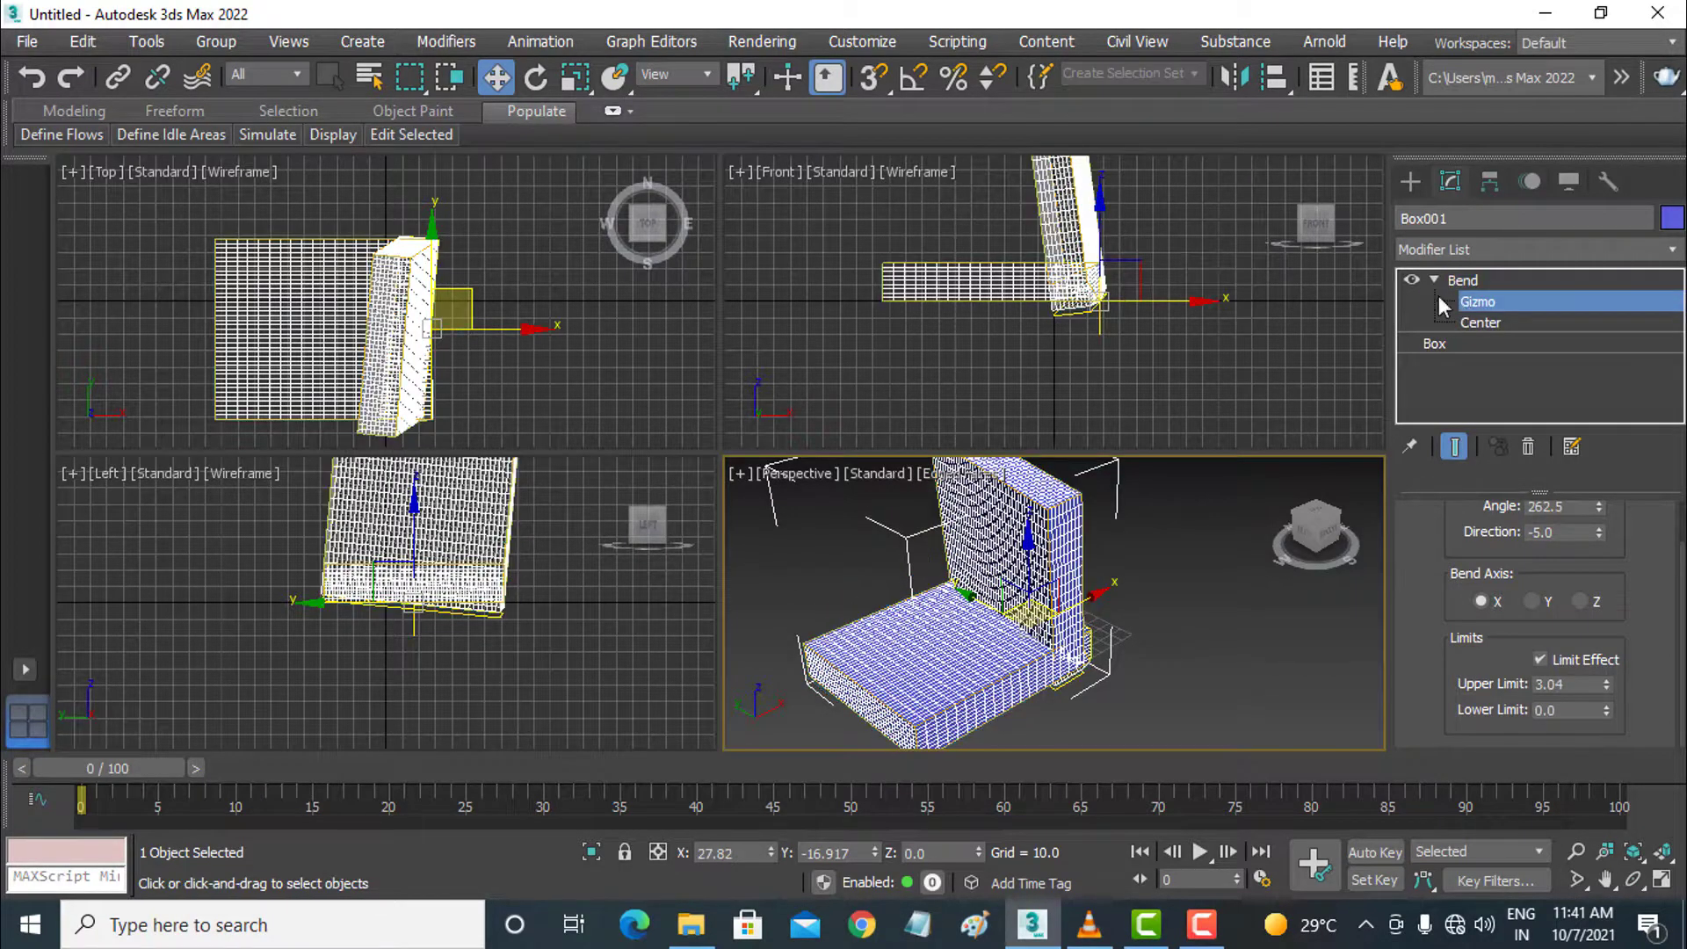
left_click(1156, 297)
mouse_move(1158, 297)
left_mouse_down()
mouse_move(1234, 300)
mouse_move(1077, 302)
mouse_move(1291, 303)
mouse_move(986, 305)
mouse_move(1280, 286)
mouse_move(1289, 317)
left_mouse_up()
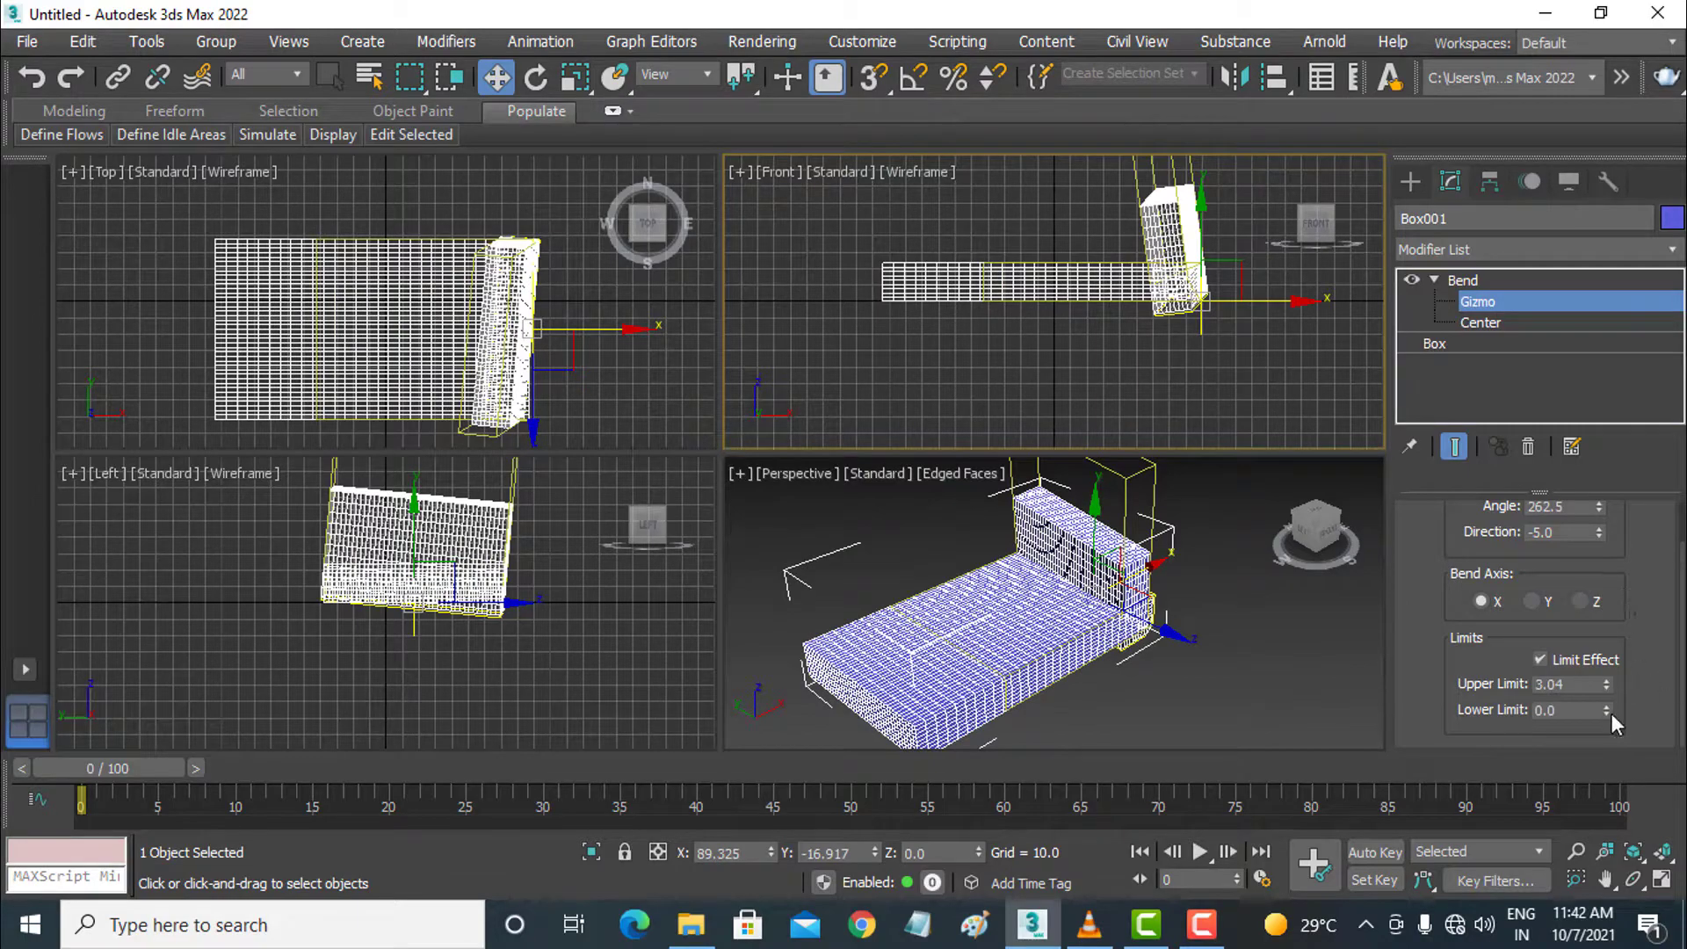
left_click_drag(1609, 714, 1615, 839)
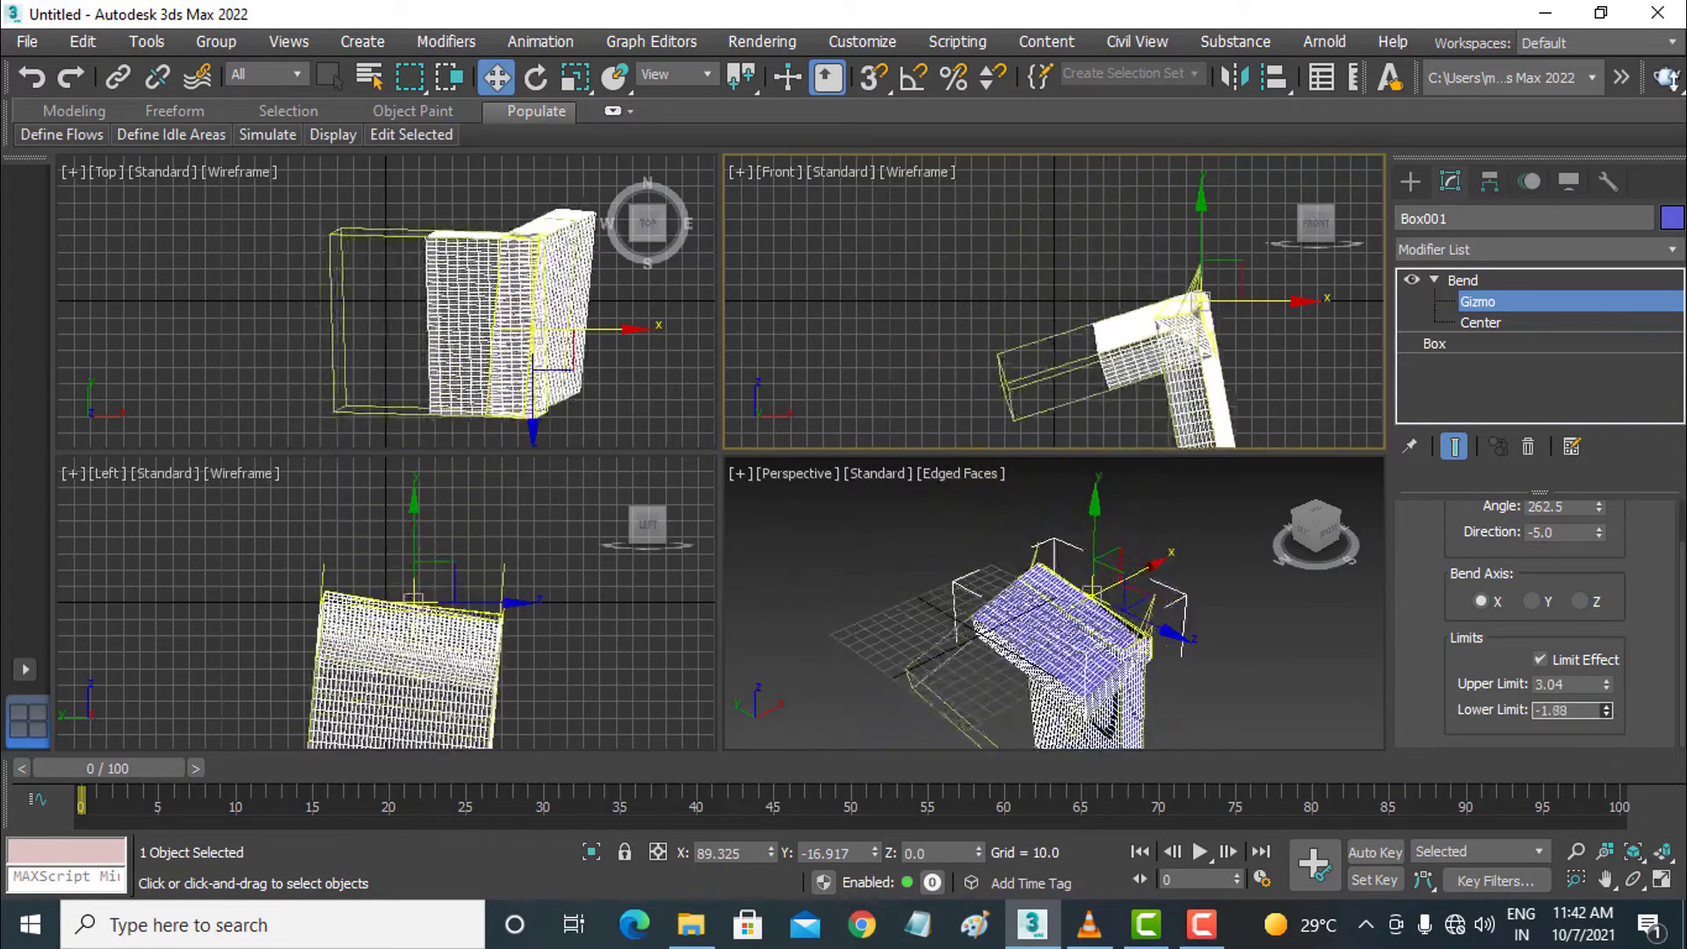
mouse_move(1615, 839)
left_mouse_down()
mouse_move(16, 39)
mouse_move(21, 675)
left_mouse_up()
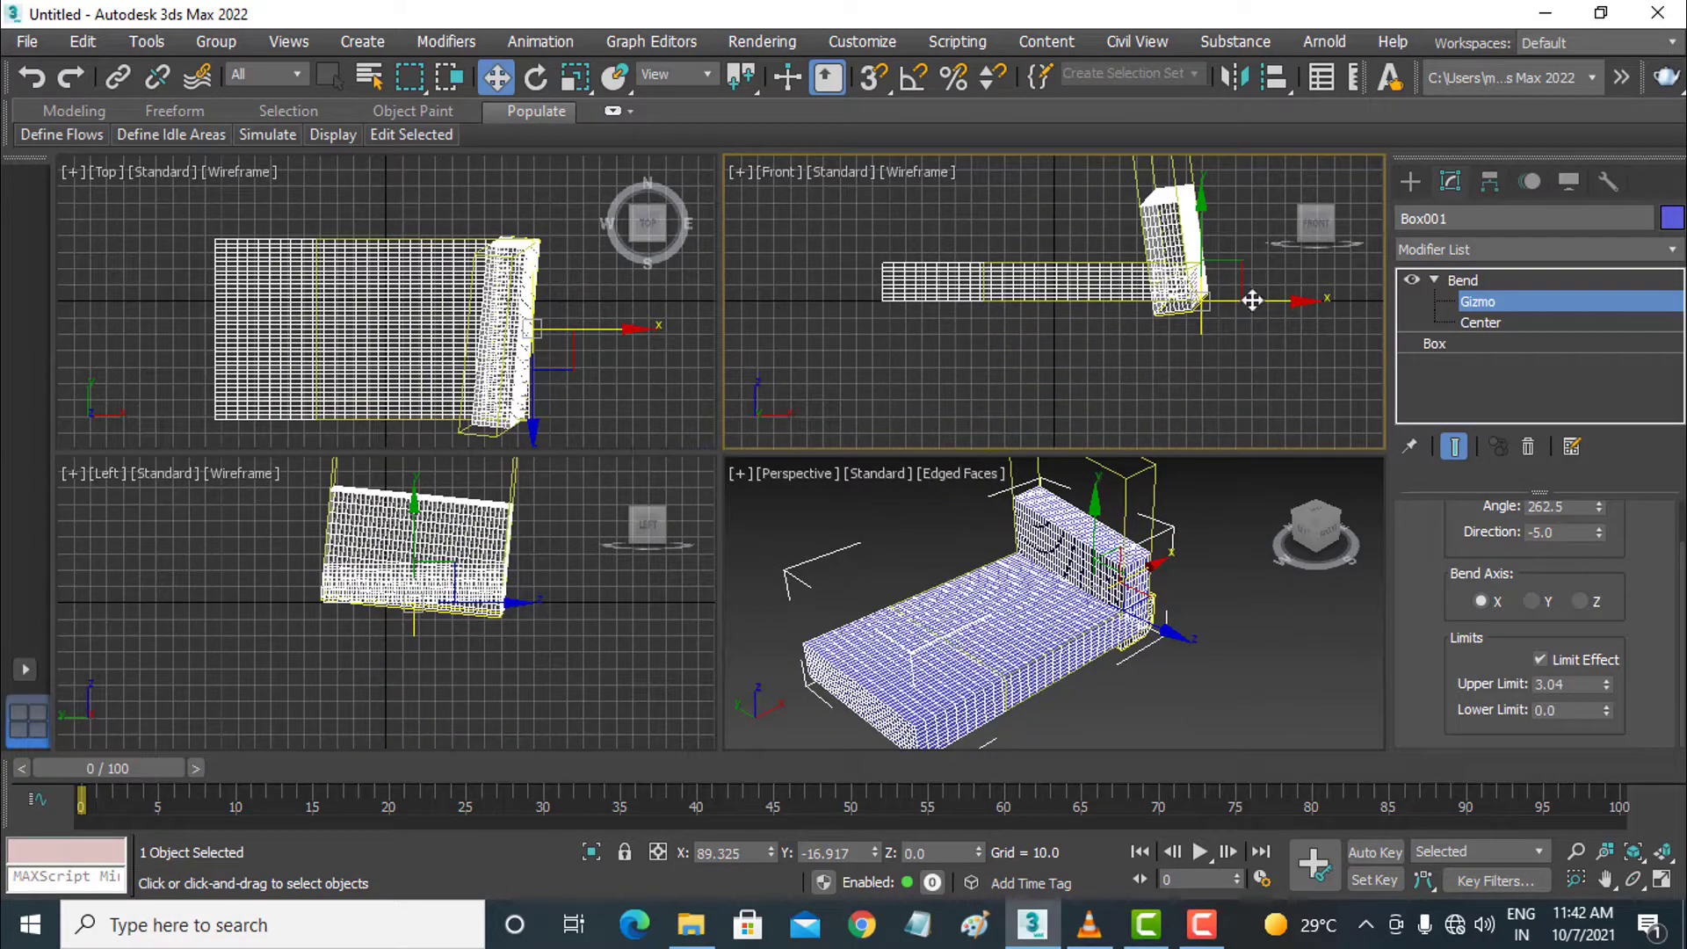
left_click_drag(1251, 301, 1169, 303)
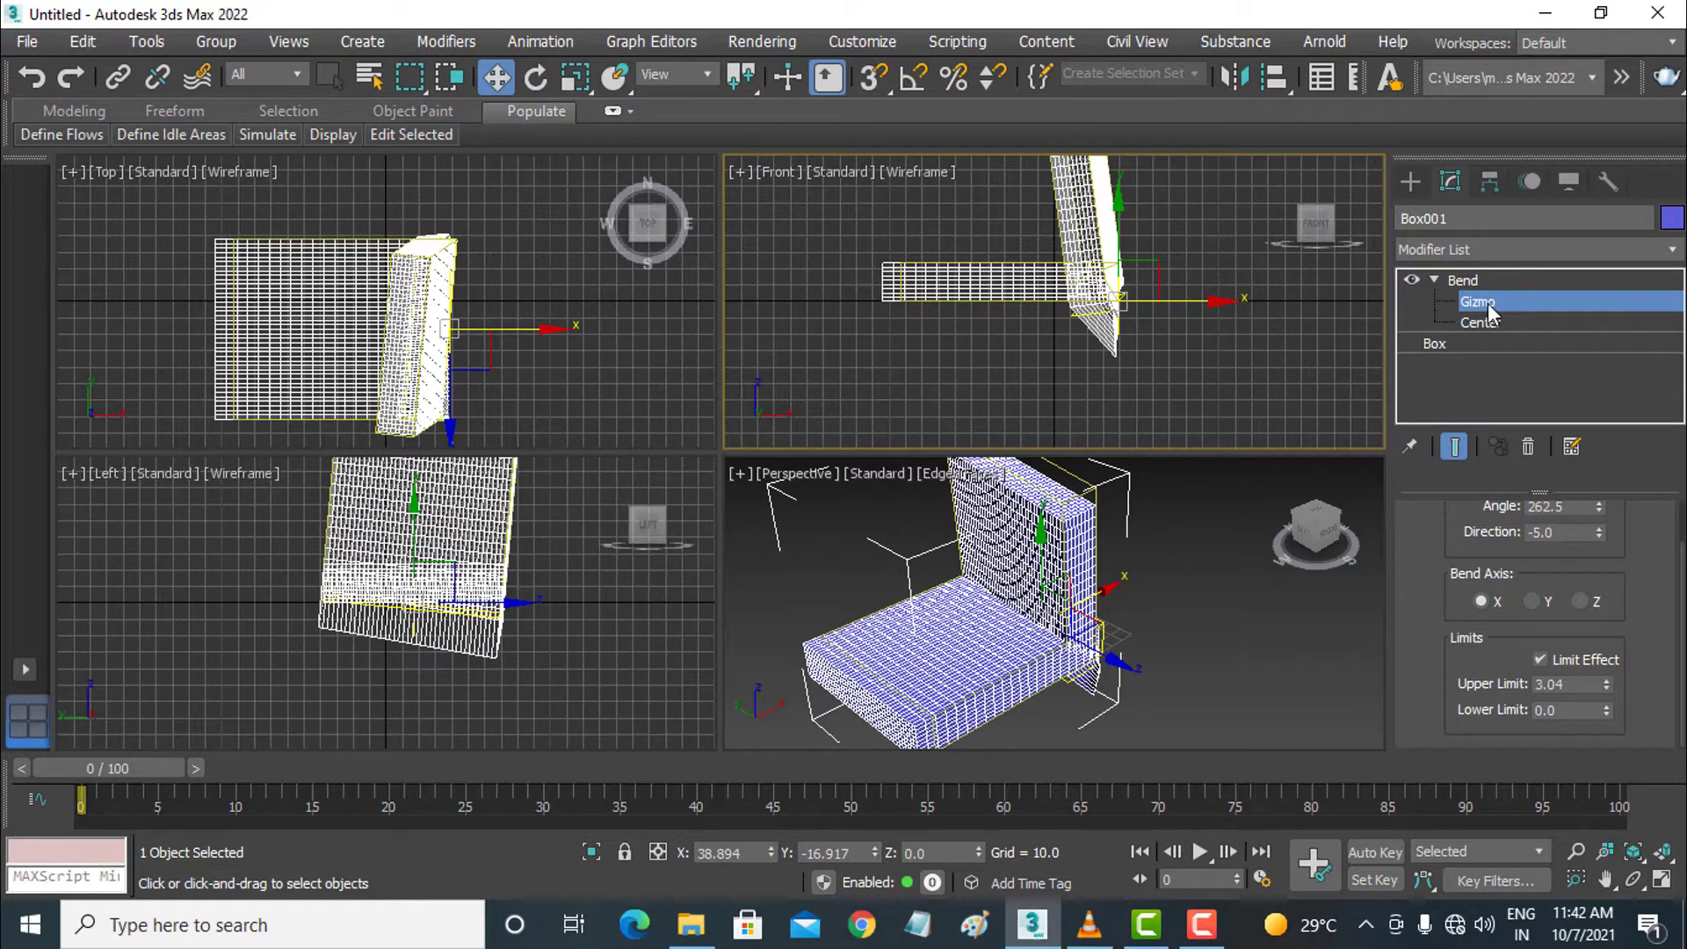
Turn off Limit Effect and set the Bend angle to 187 for a half-round arch.
left_click(1569, 659)
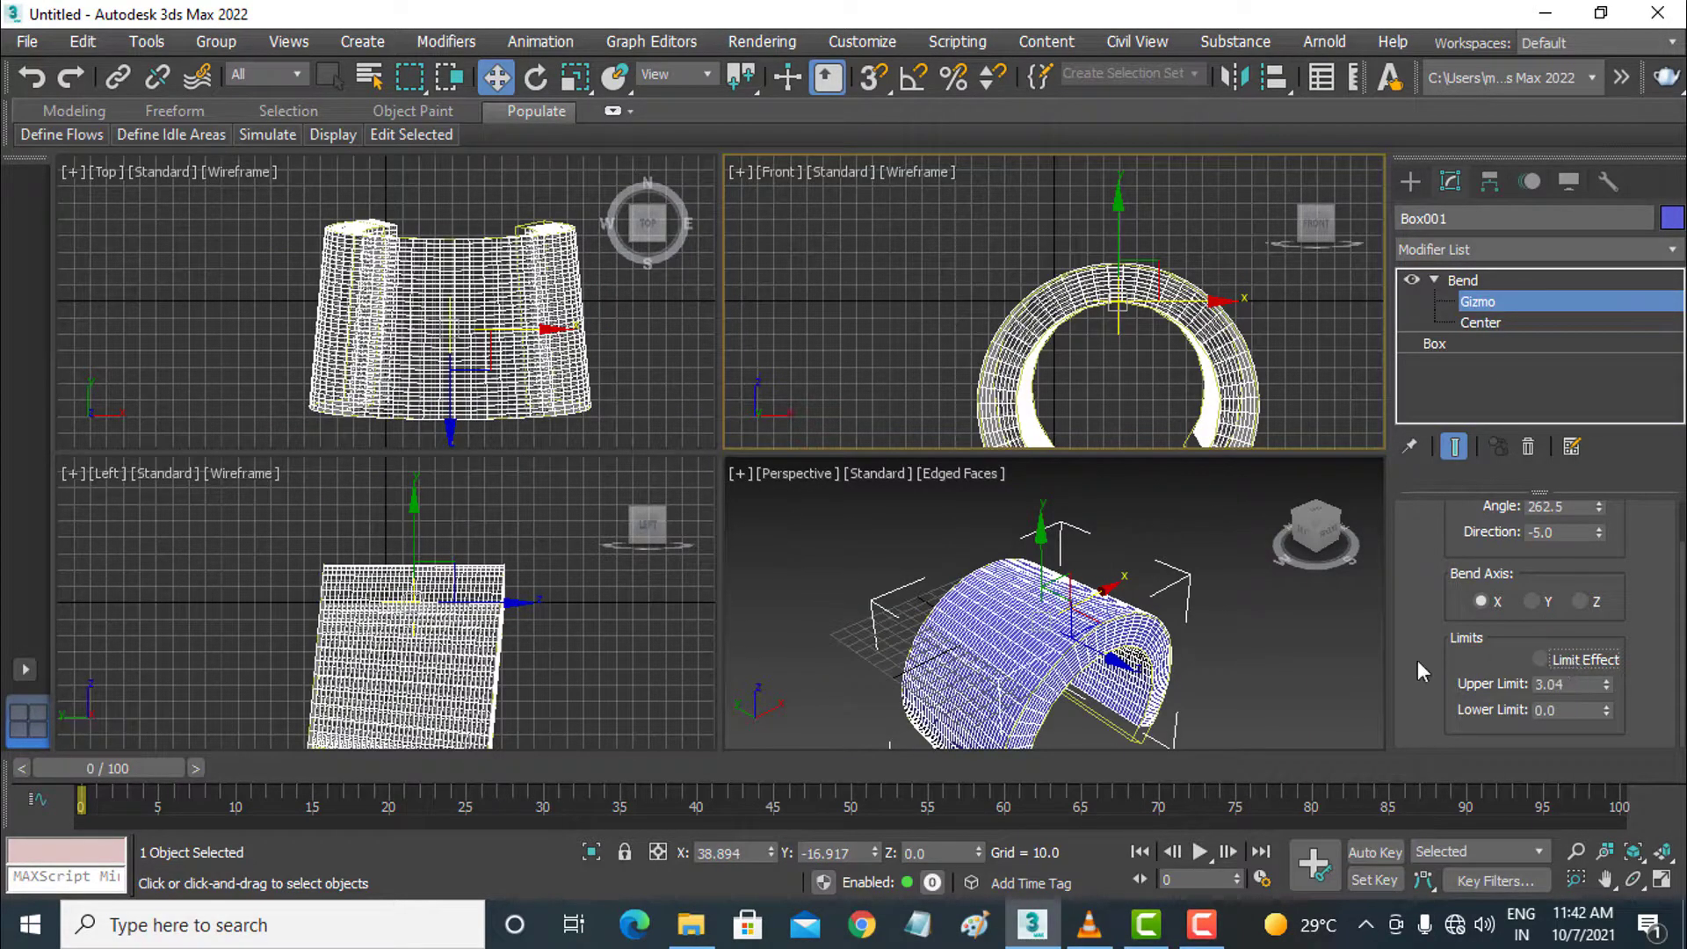
scroll(1642, 548, "up", 2)
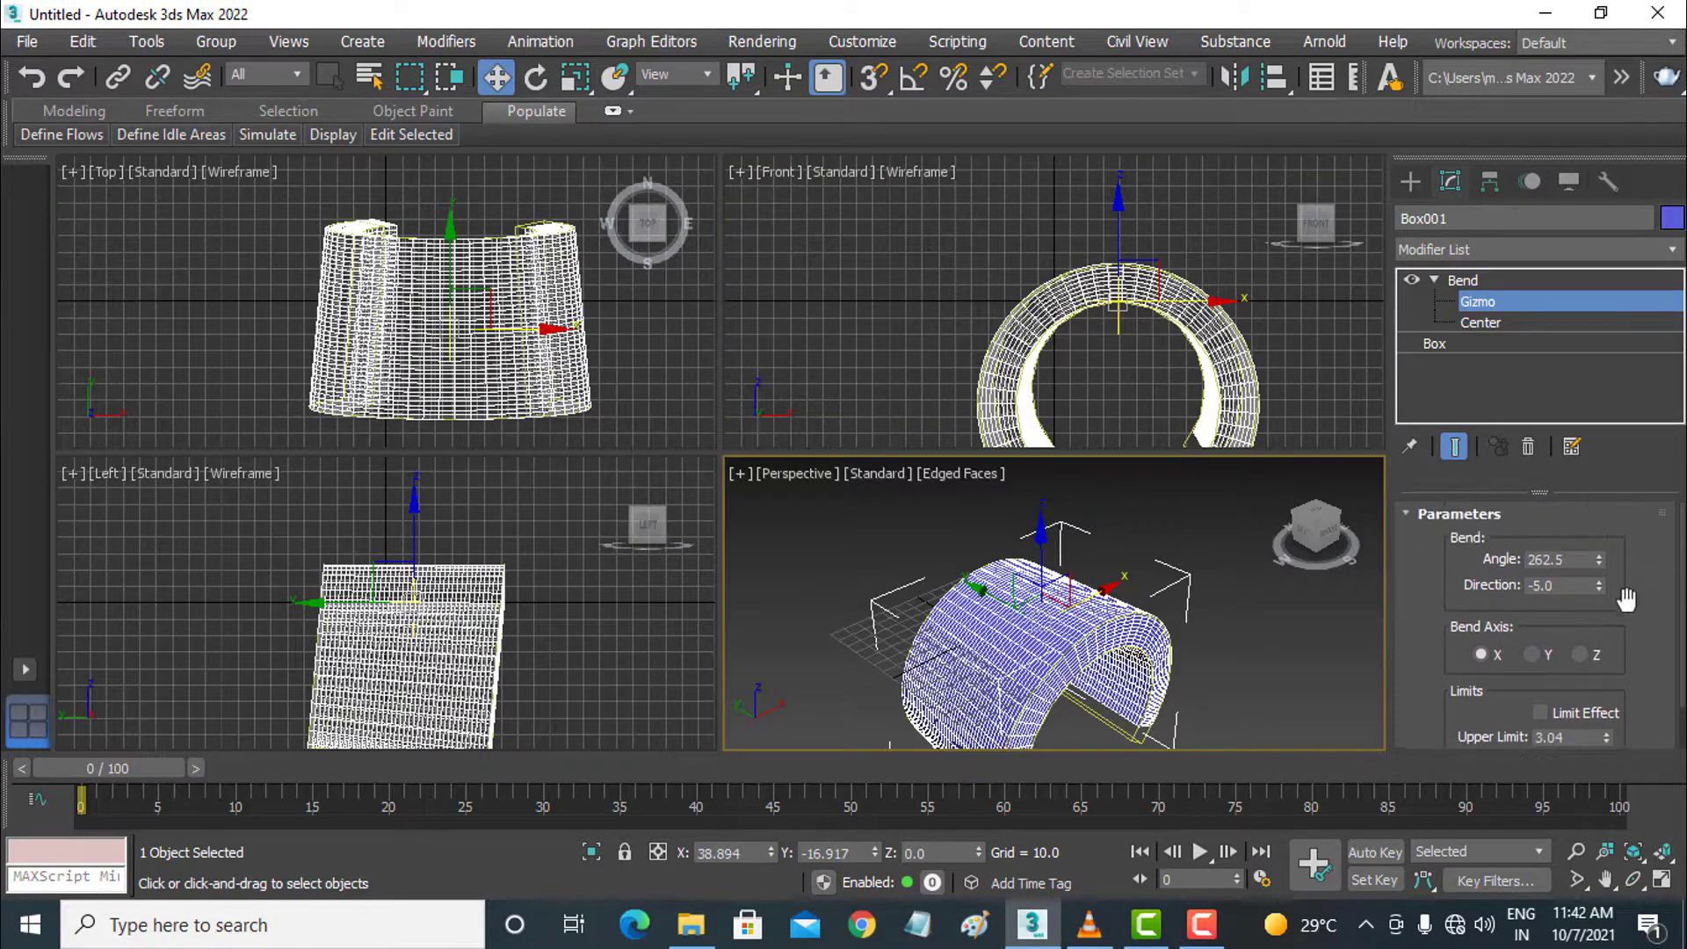
mouse_move(1599, 563)
left_mouse_down()
mouse_move(1583, 472)
mouse_move(1655, 773)
left_mouse_up()
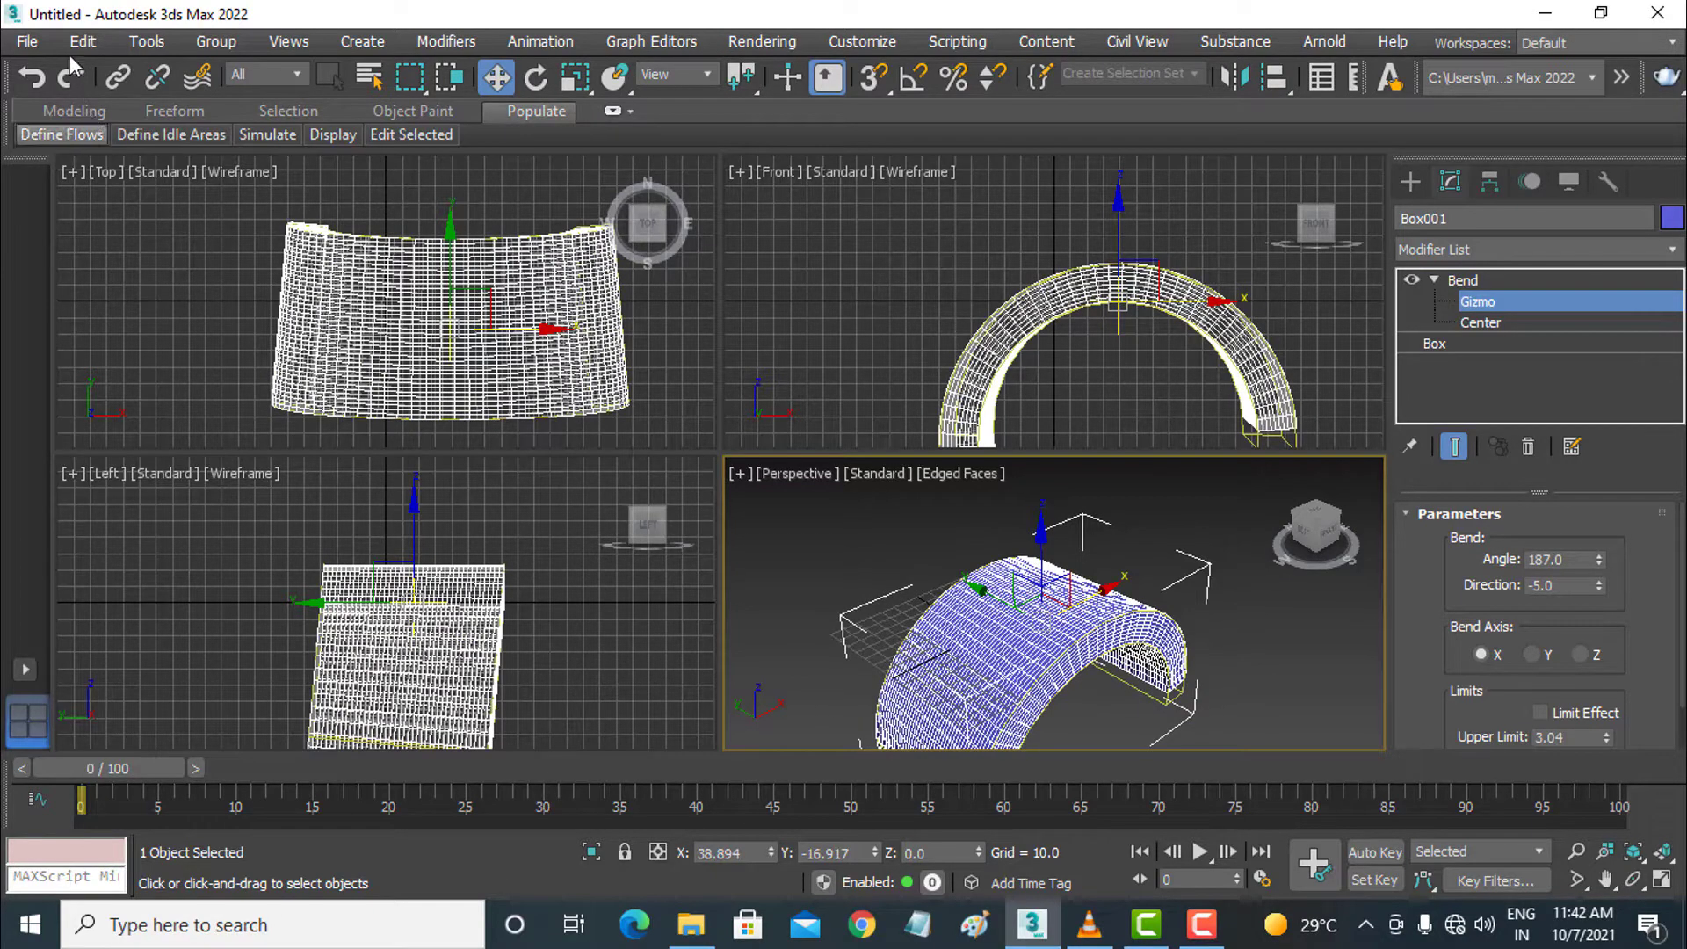
Reset 3ds Max to an empty scene without saving the bent box.
left_click(29, 41)
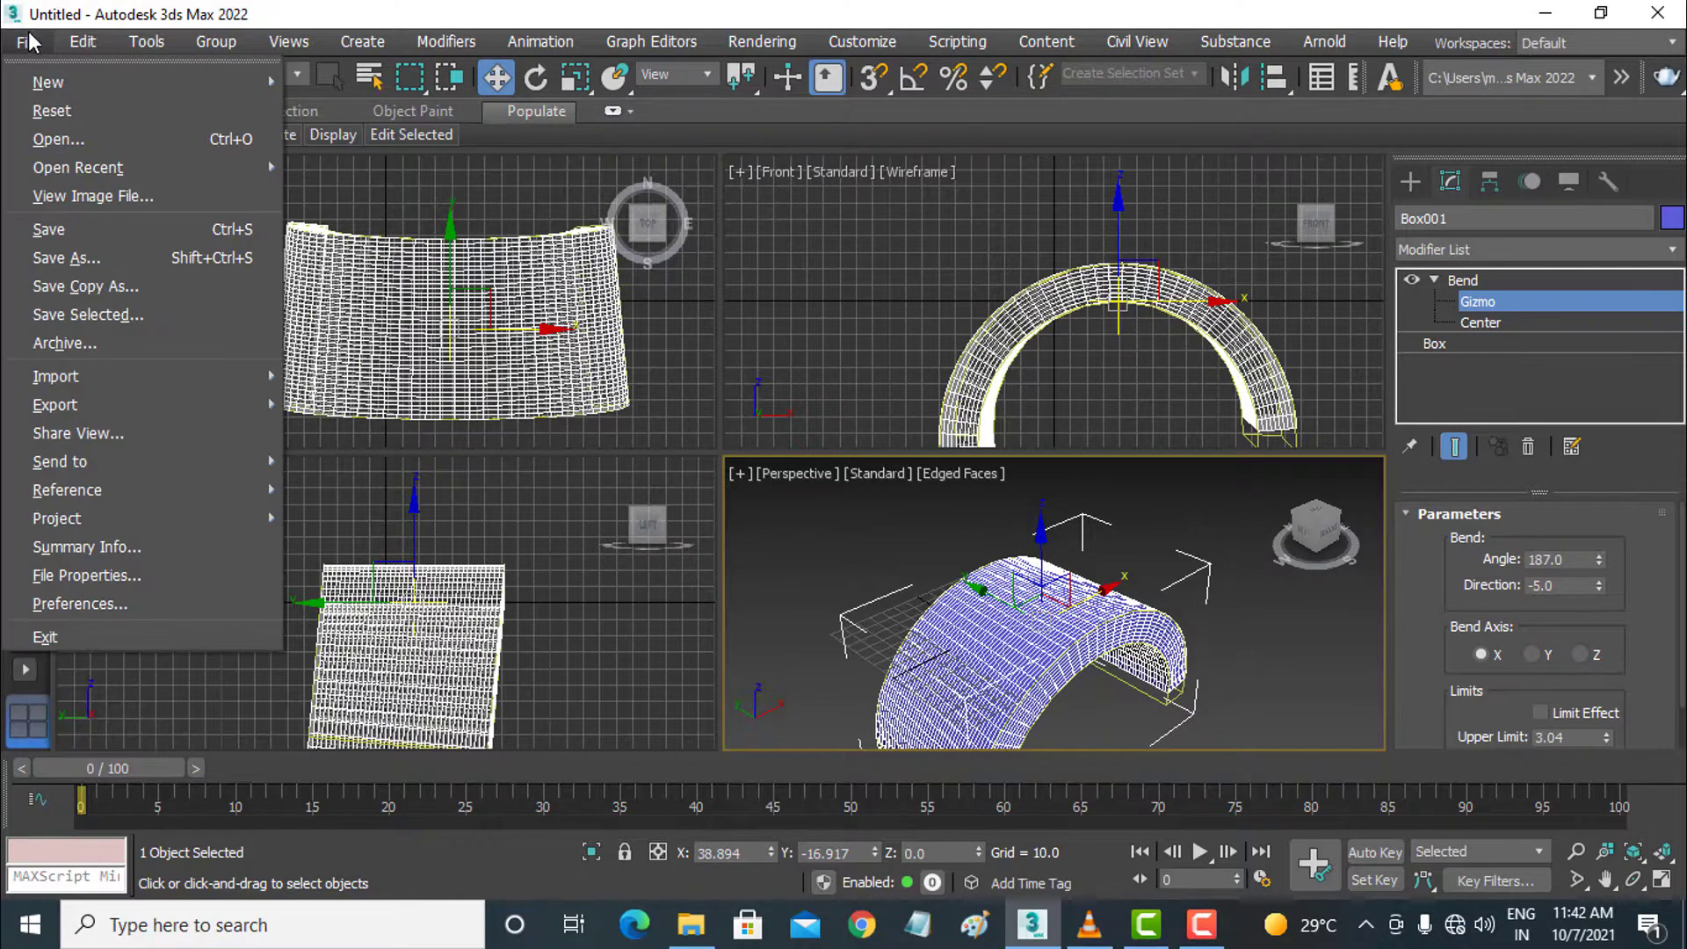
left_click(49, 105)
left_click(886, 494)
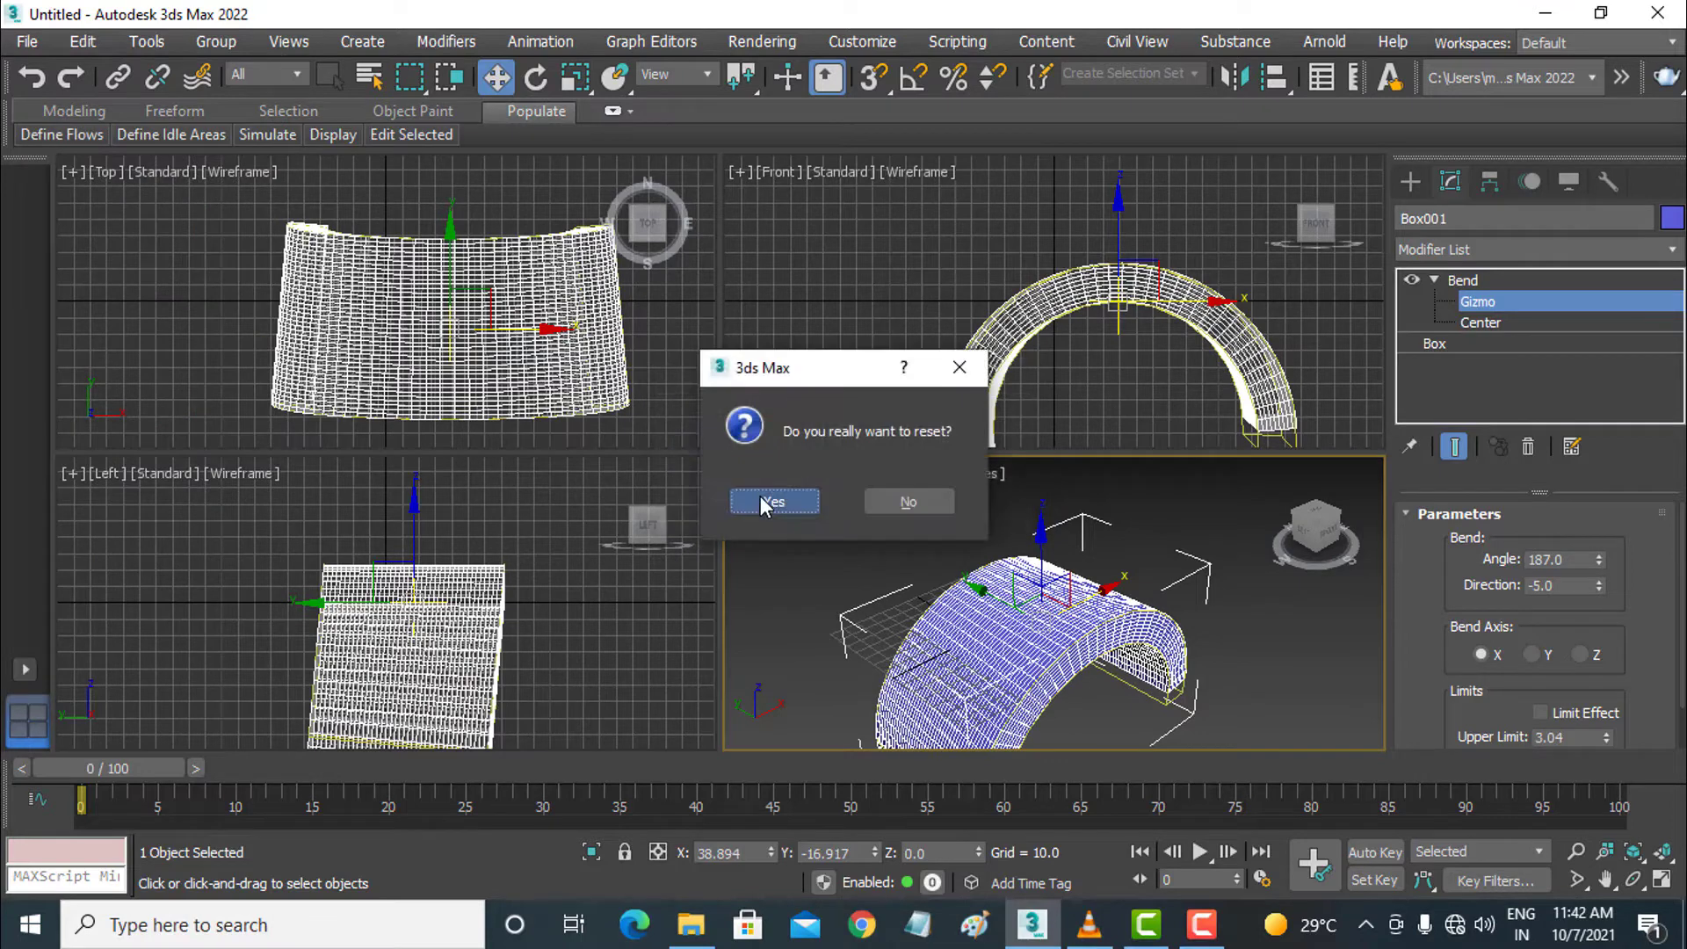
left_click(762, 499)
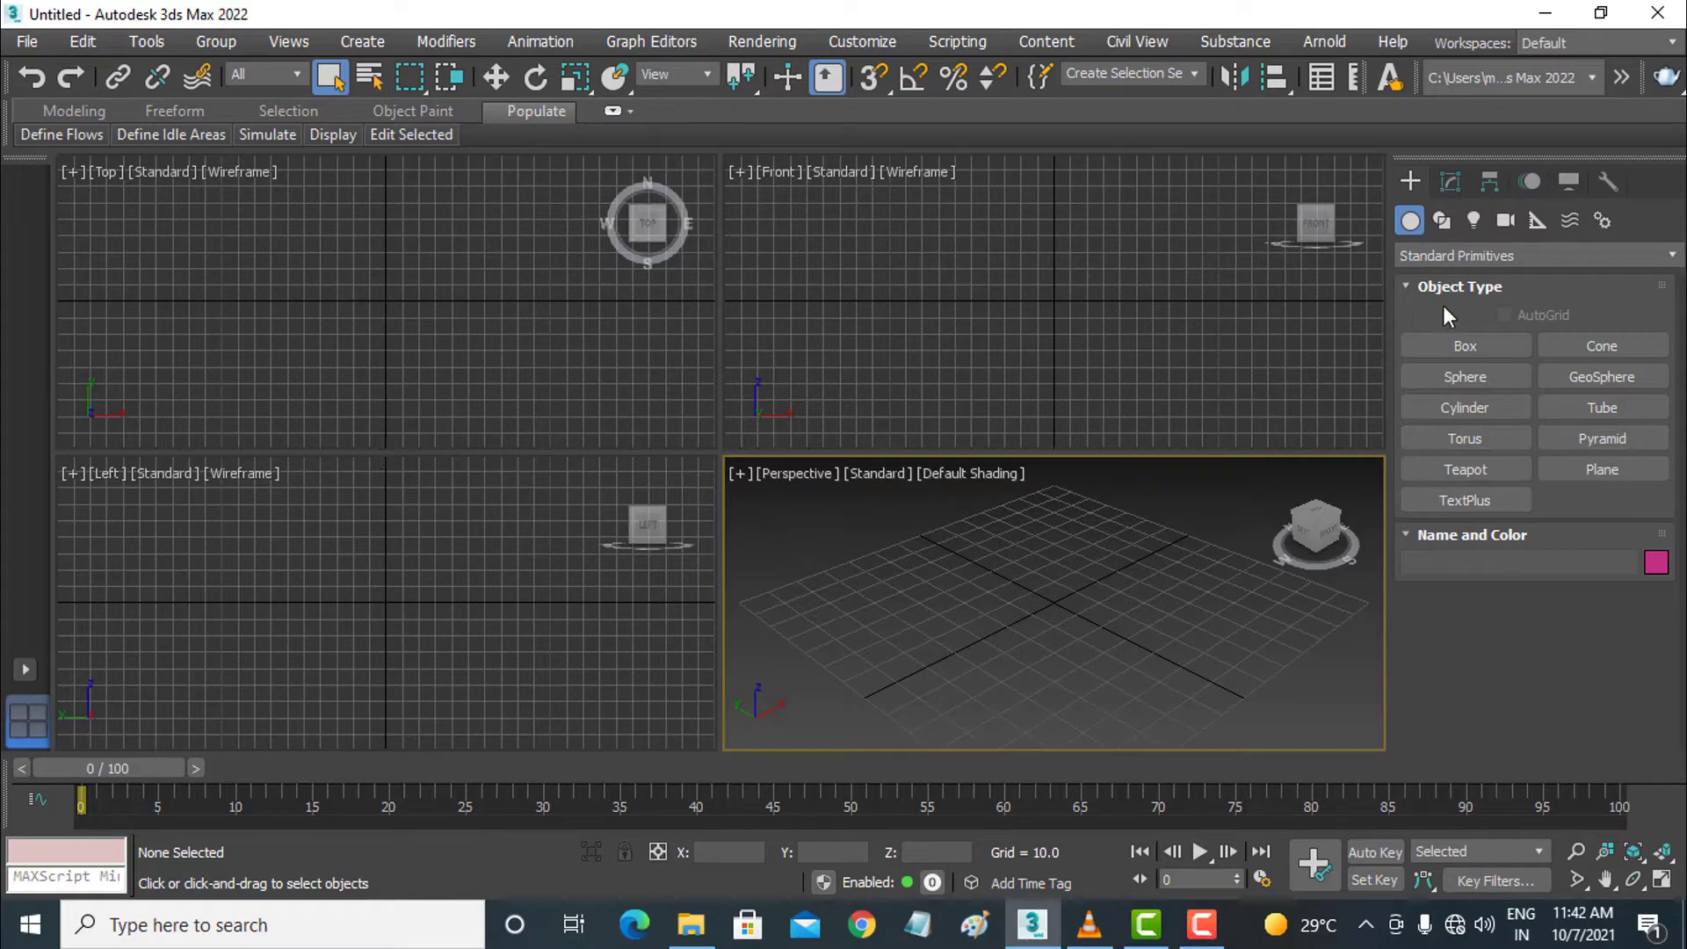
Create a pink teapot, Teapot001, in the Top viewport.
left_click(1439, 473)
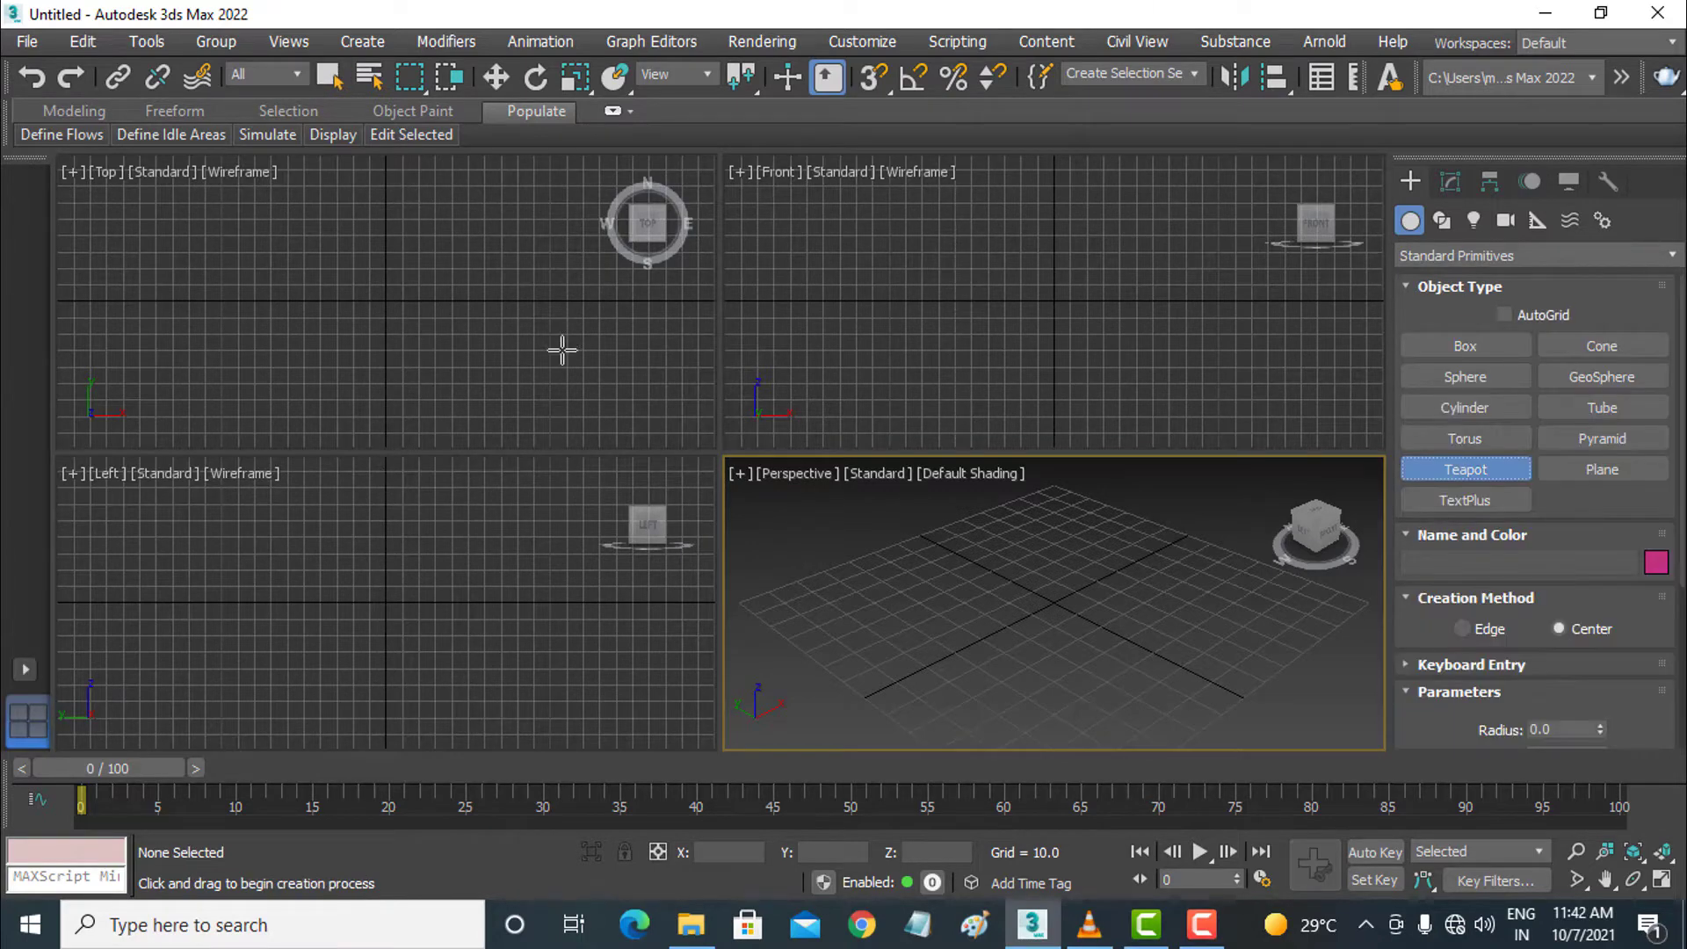
left_click_drag(360, 309, 387, 255)
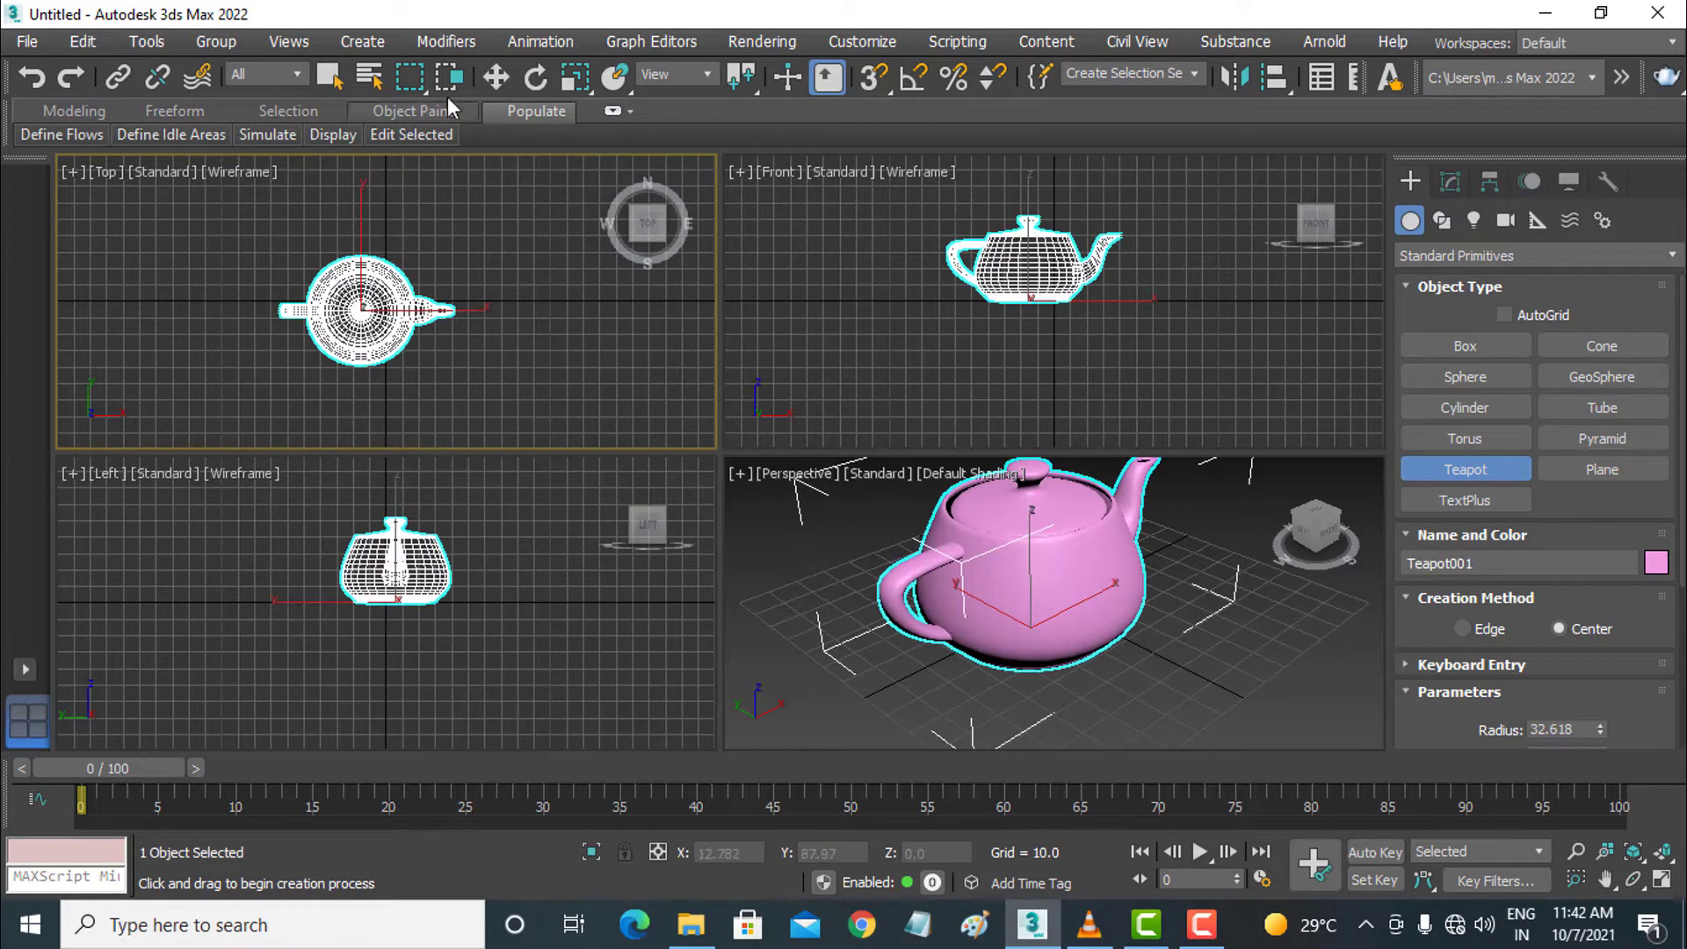
left_click(497, 79)
scroll(1019, 615, "down", 1)
scroll(1019, 615, "down", 2)
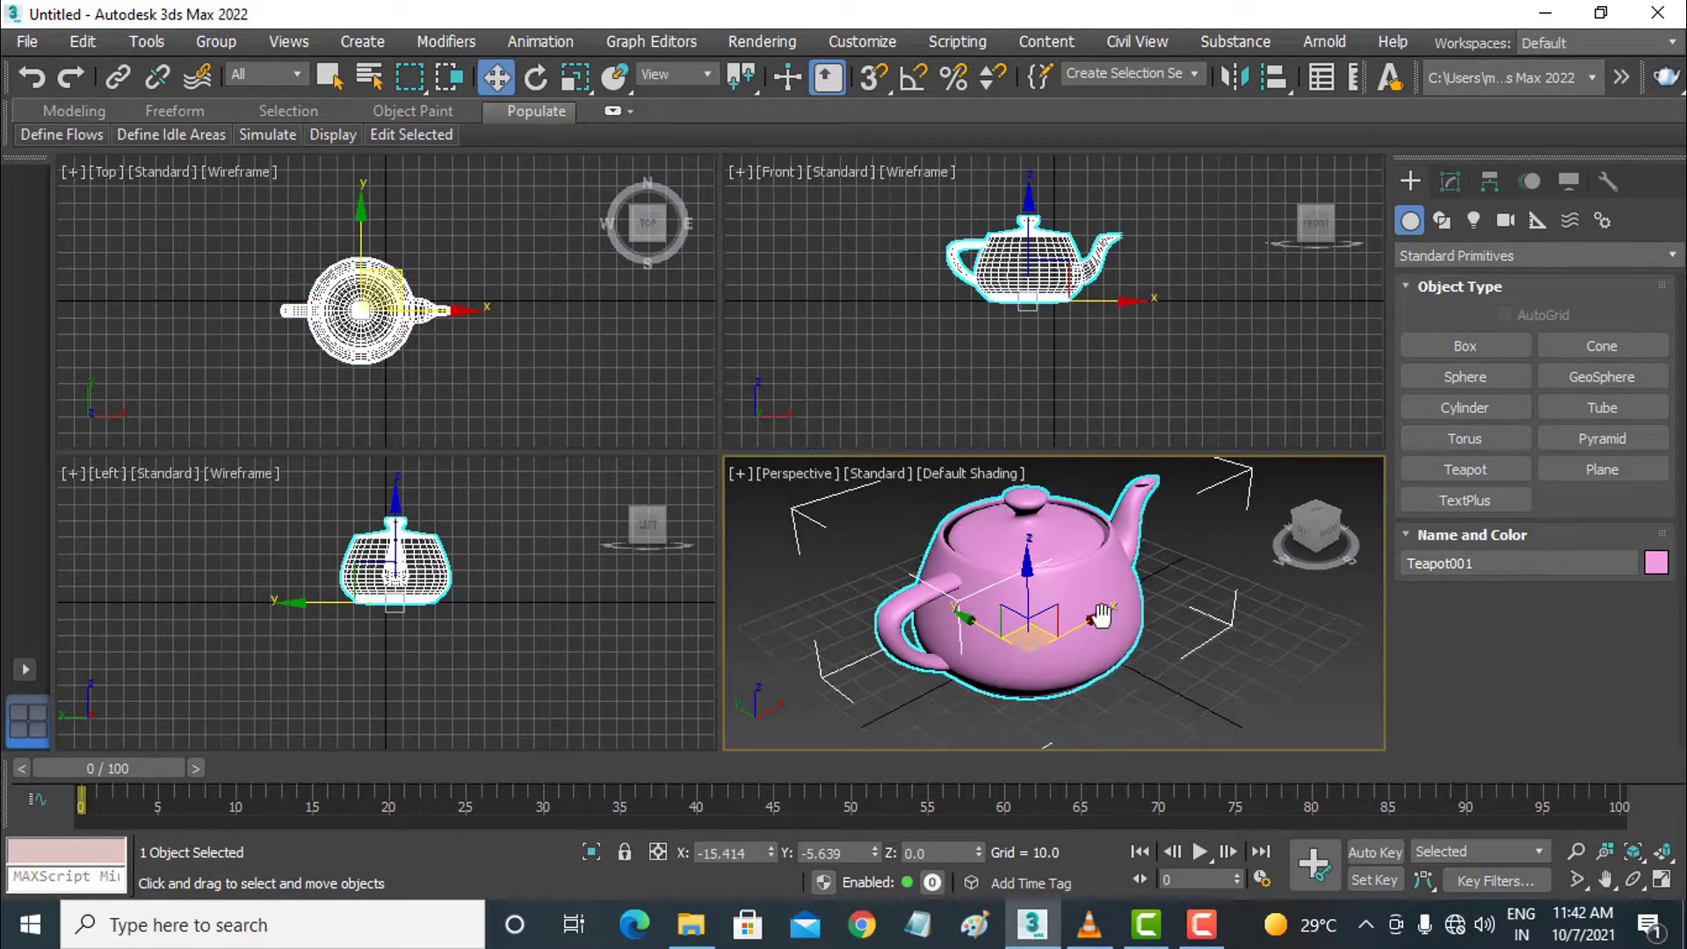
Stretch the teapot much taller along Z with non-uniform scale.
left_click(575, 81)
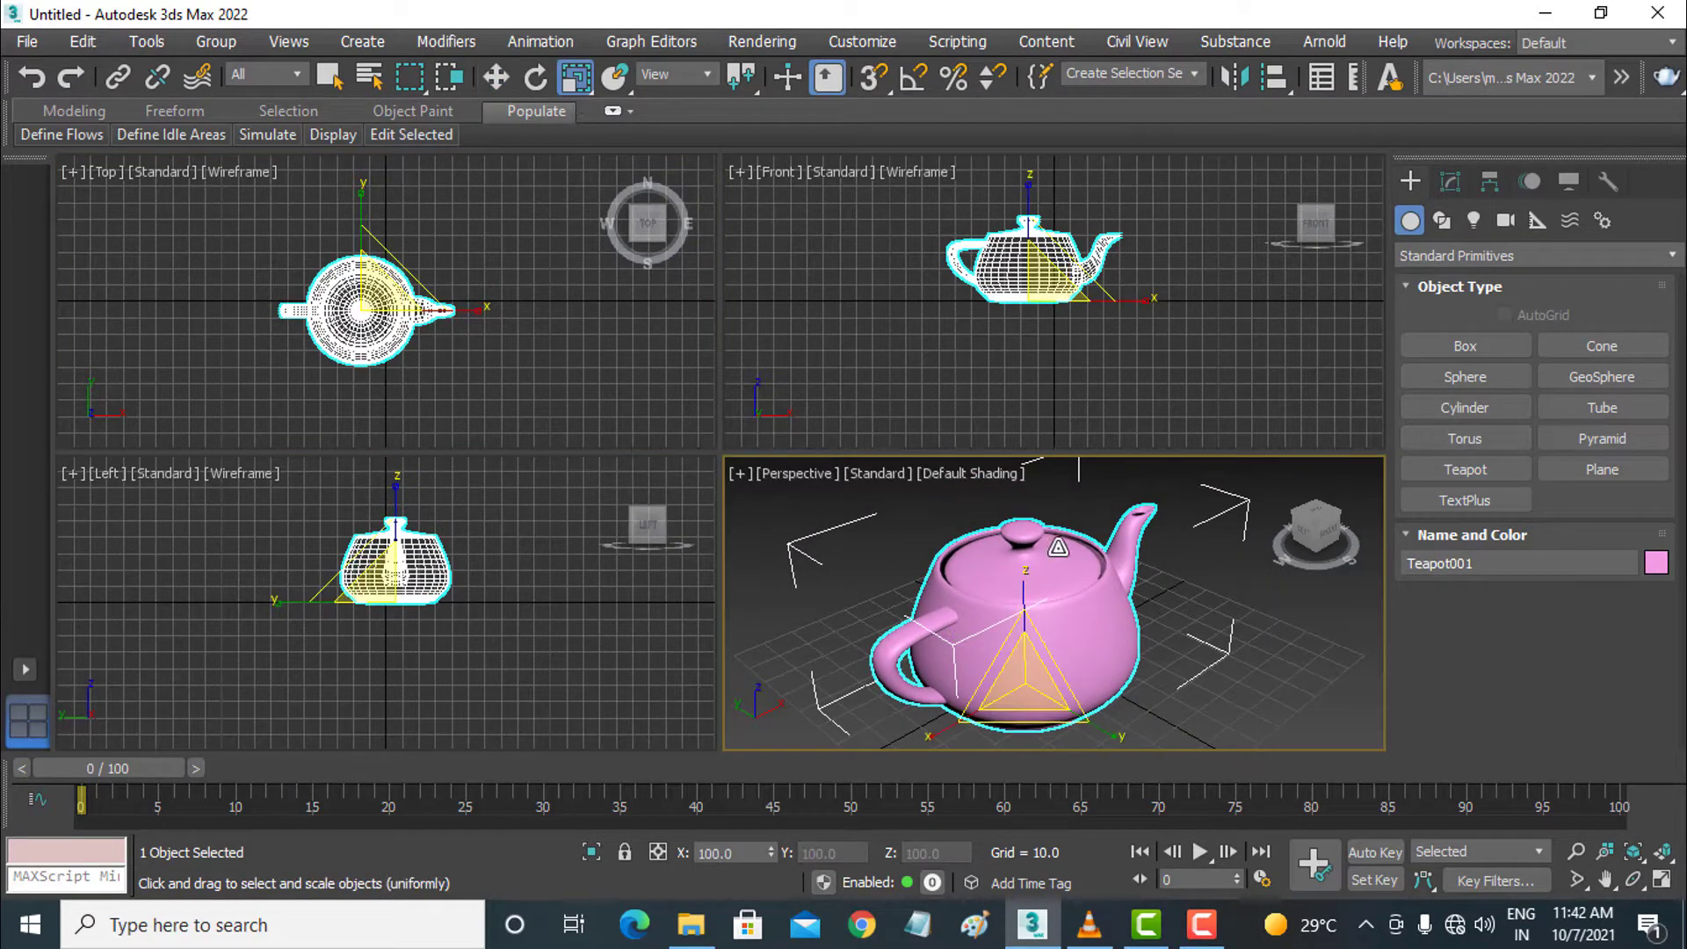
right_click(1048, 574)
left_click(1076, 621)
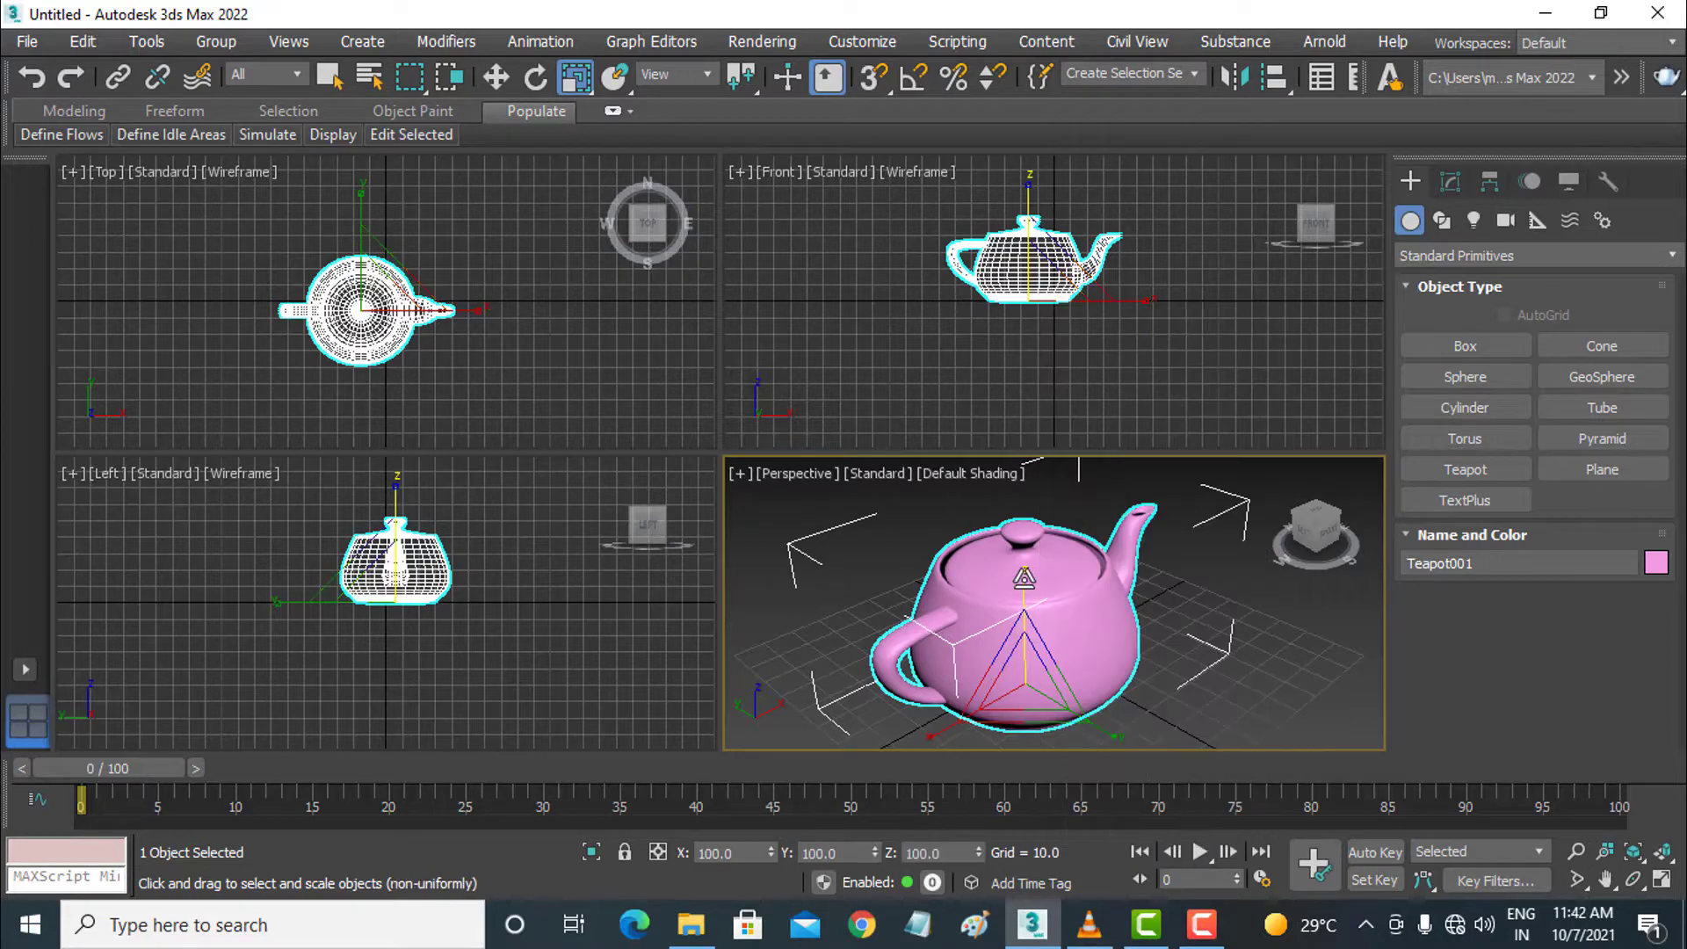
left_click_drag(1019, 579, 1023, 369)
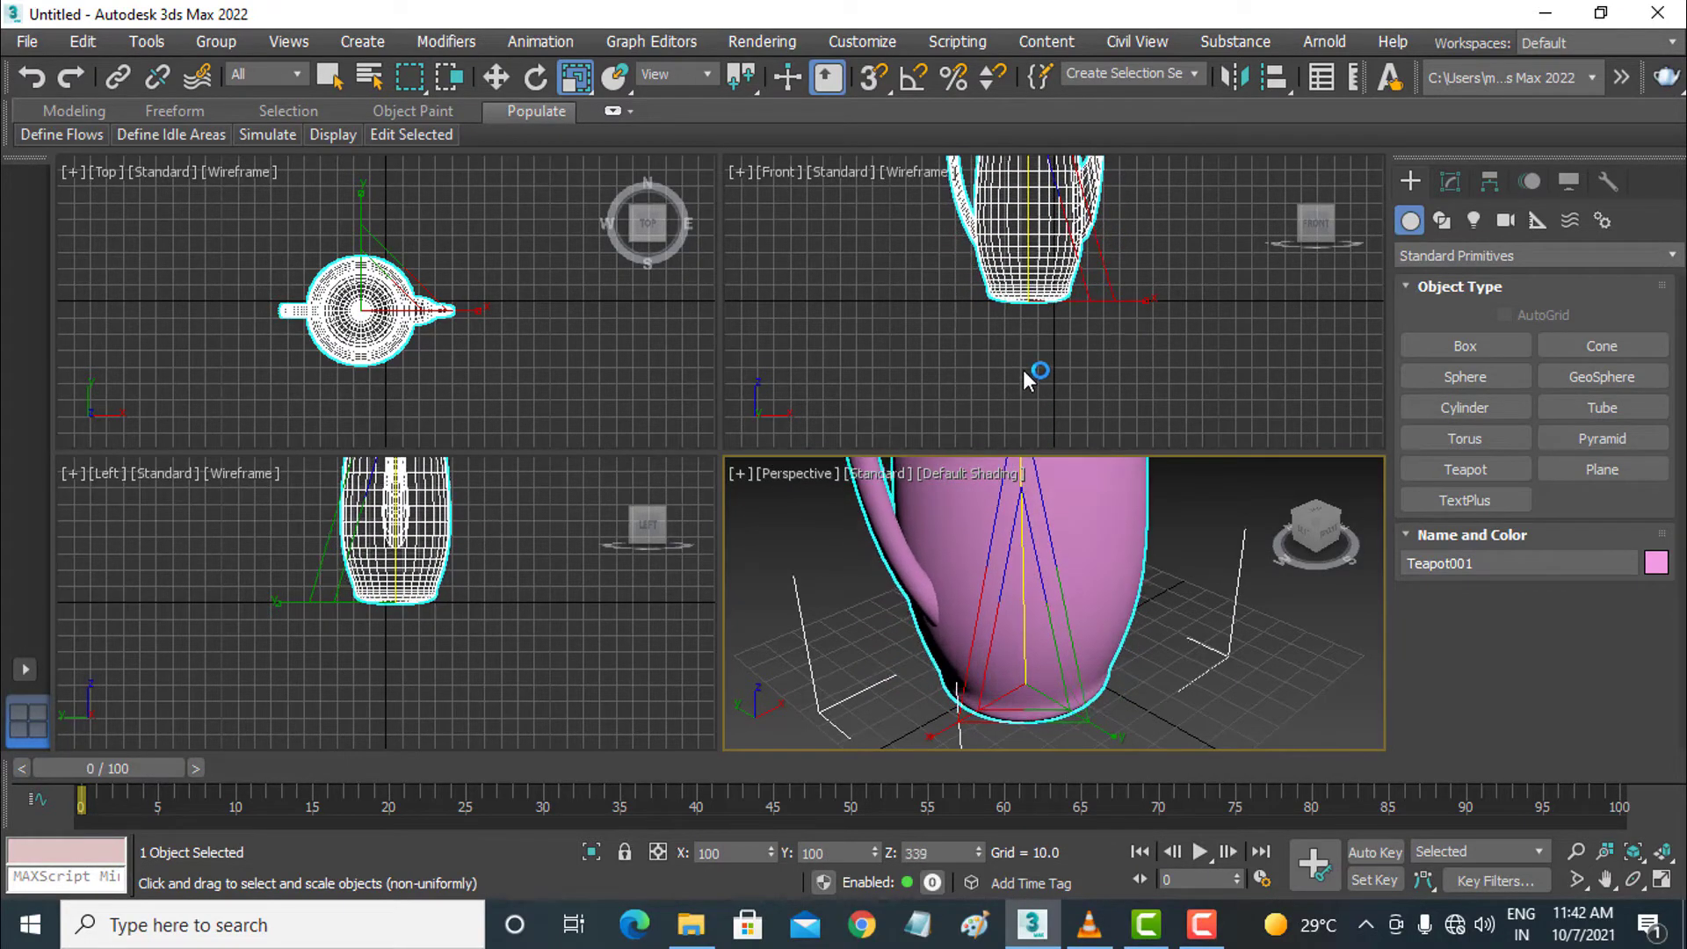
scroll(1054, 606, "down", 3)
middle_click_drag(1072, 571, 1059, 659)
scroll(1058, 659, "down", 2)
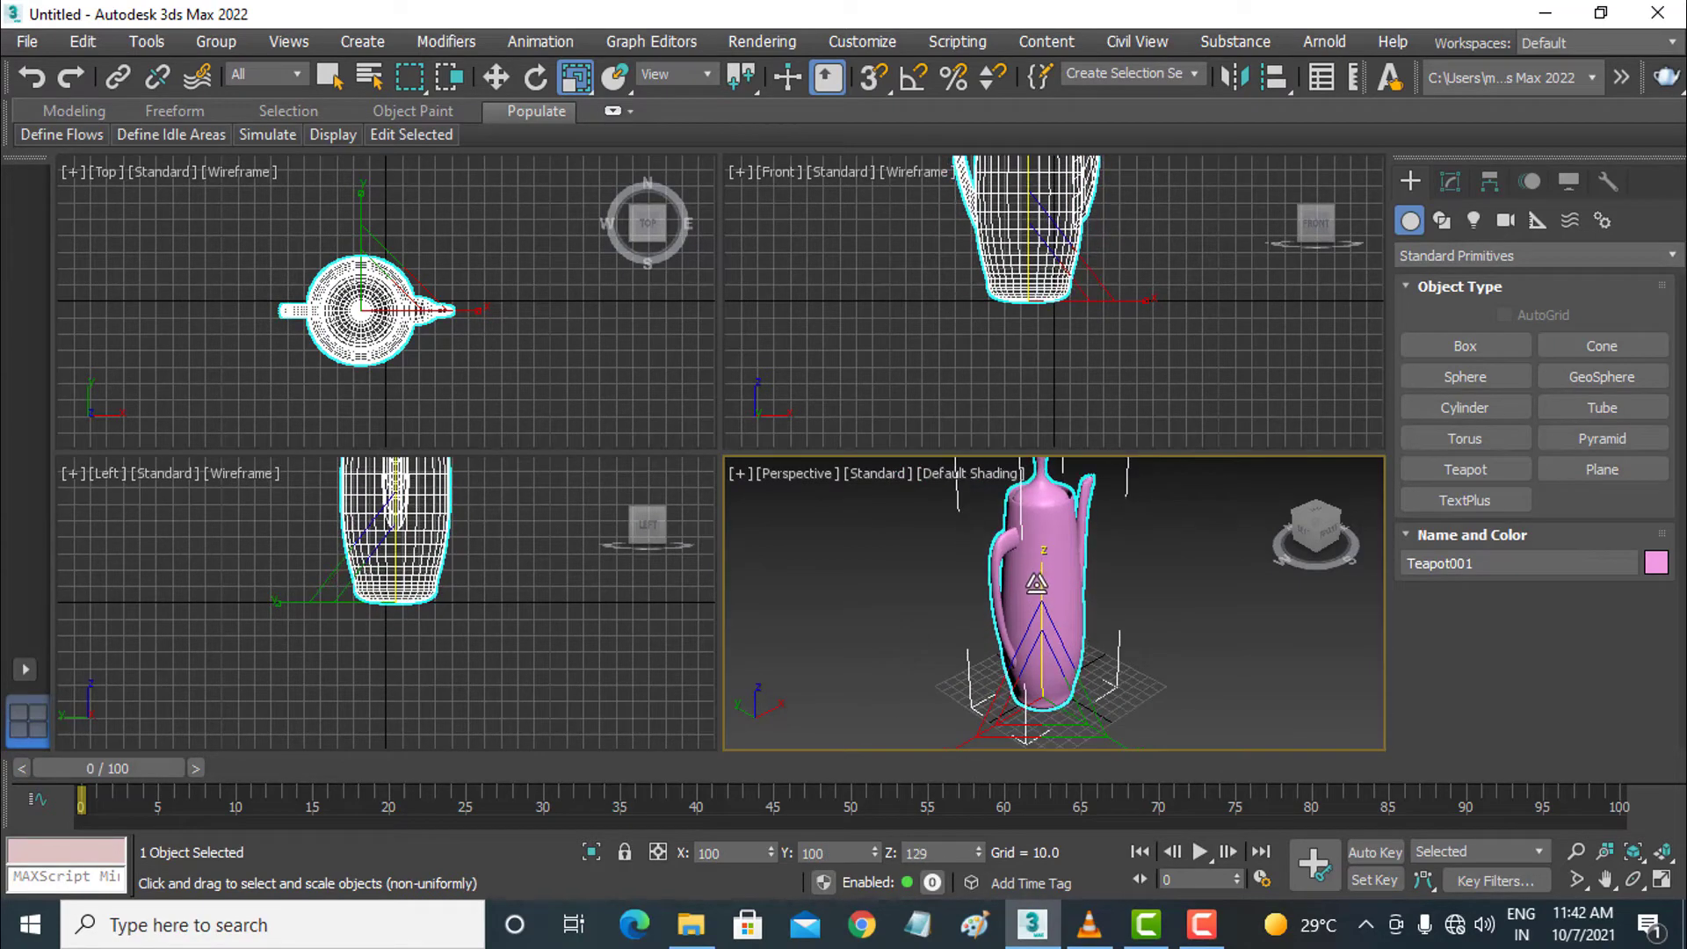
scroll(1076, 602, "down", 2)
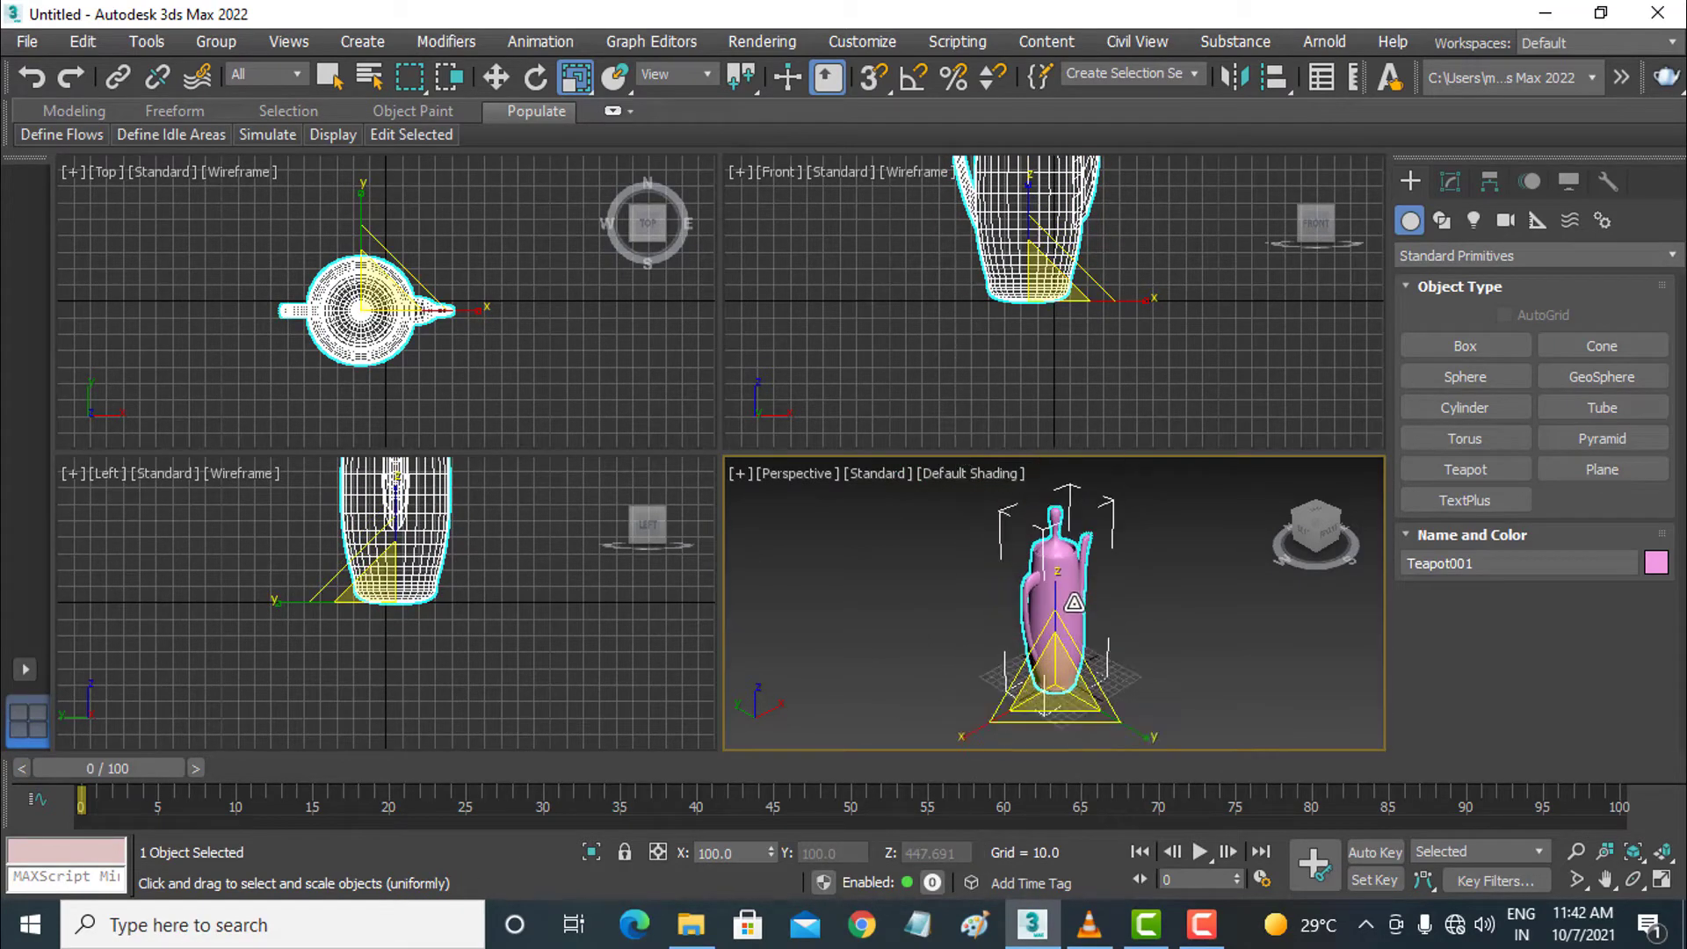
left_click(496, 76)
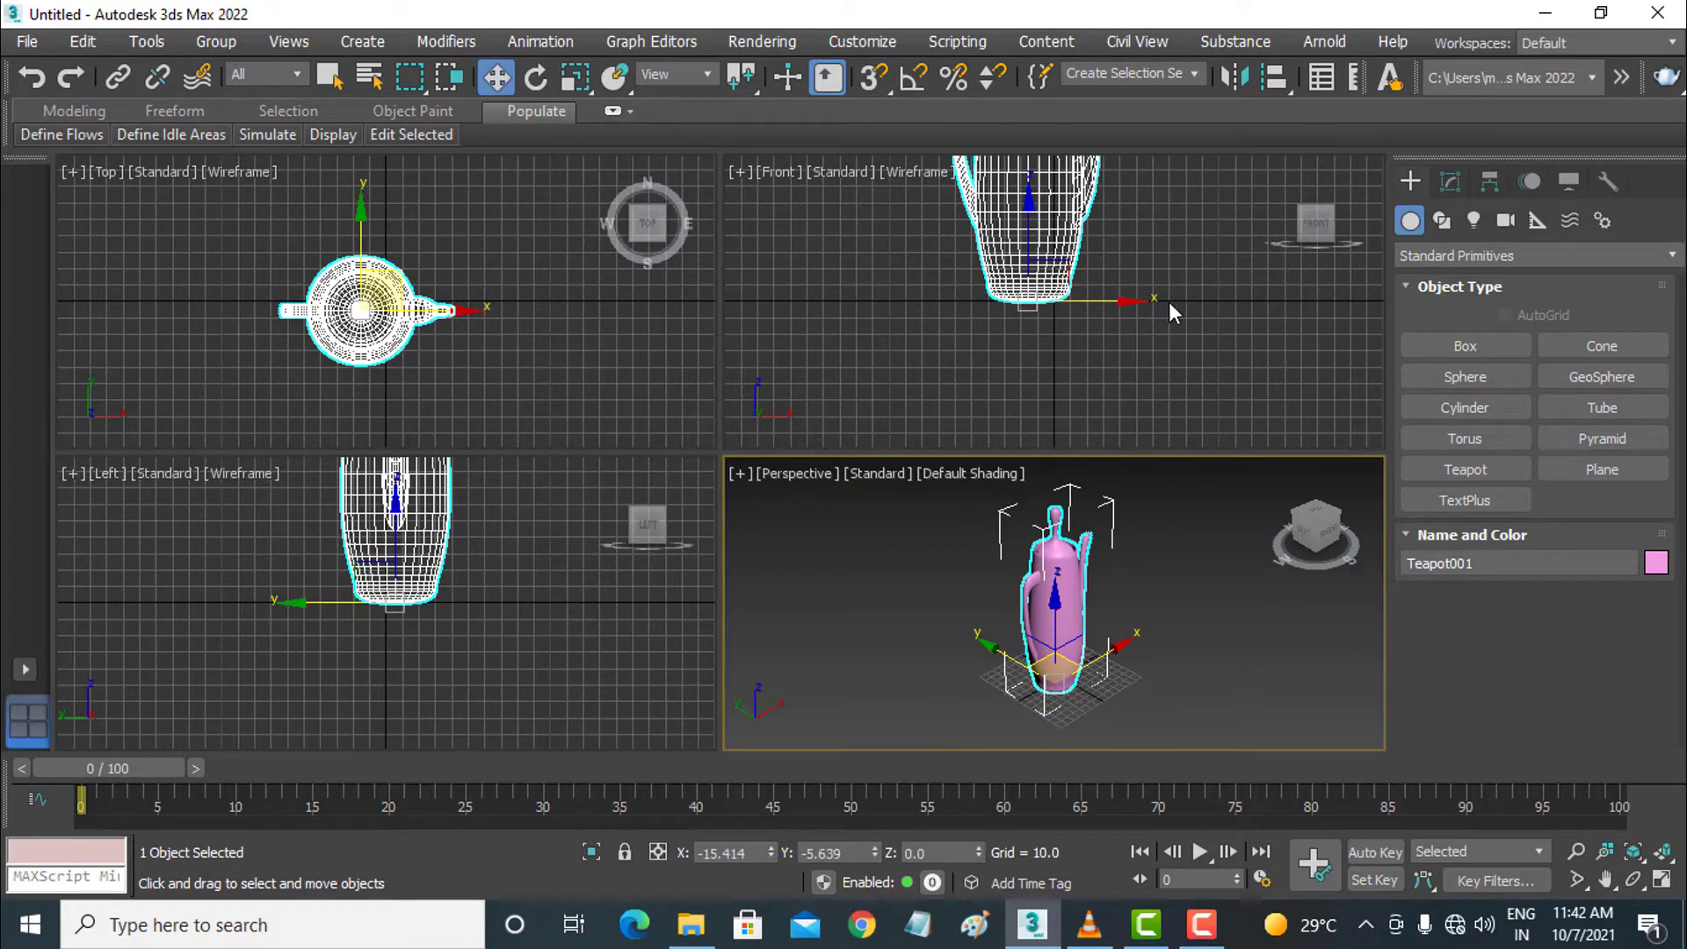
Add a Bend modifier to the teapot and raise its angle to about 29.5.
left_click(1454, 174)
left_click(1502, 251)
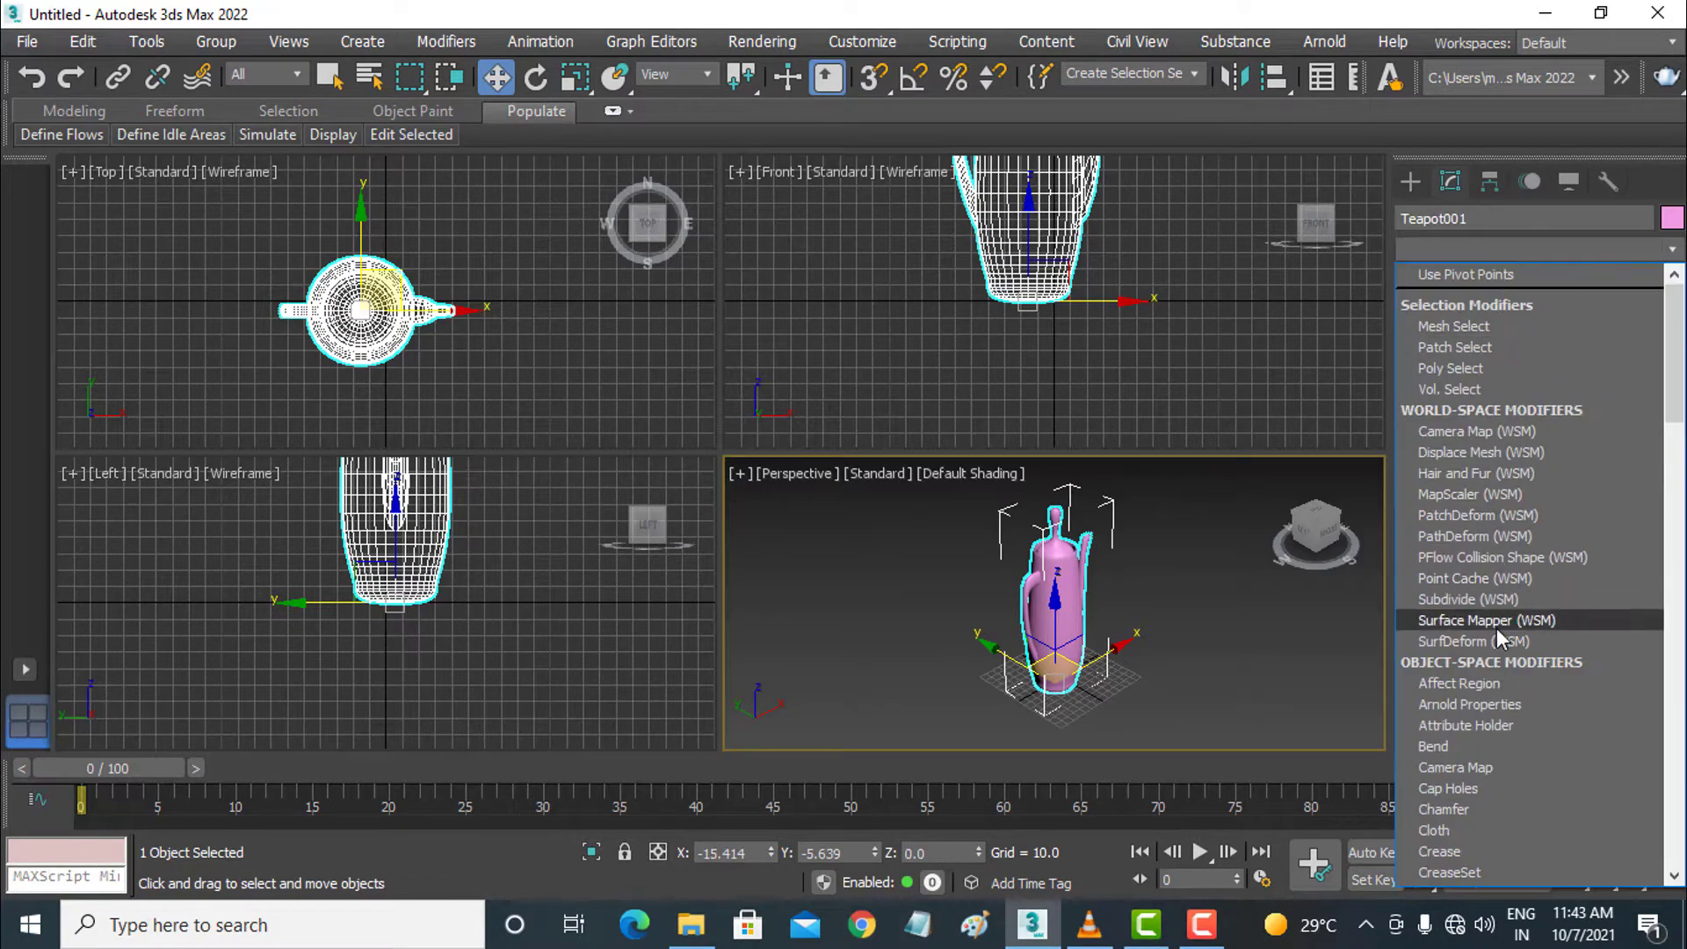
left_click(1488, 744)
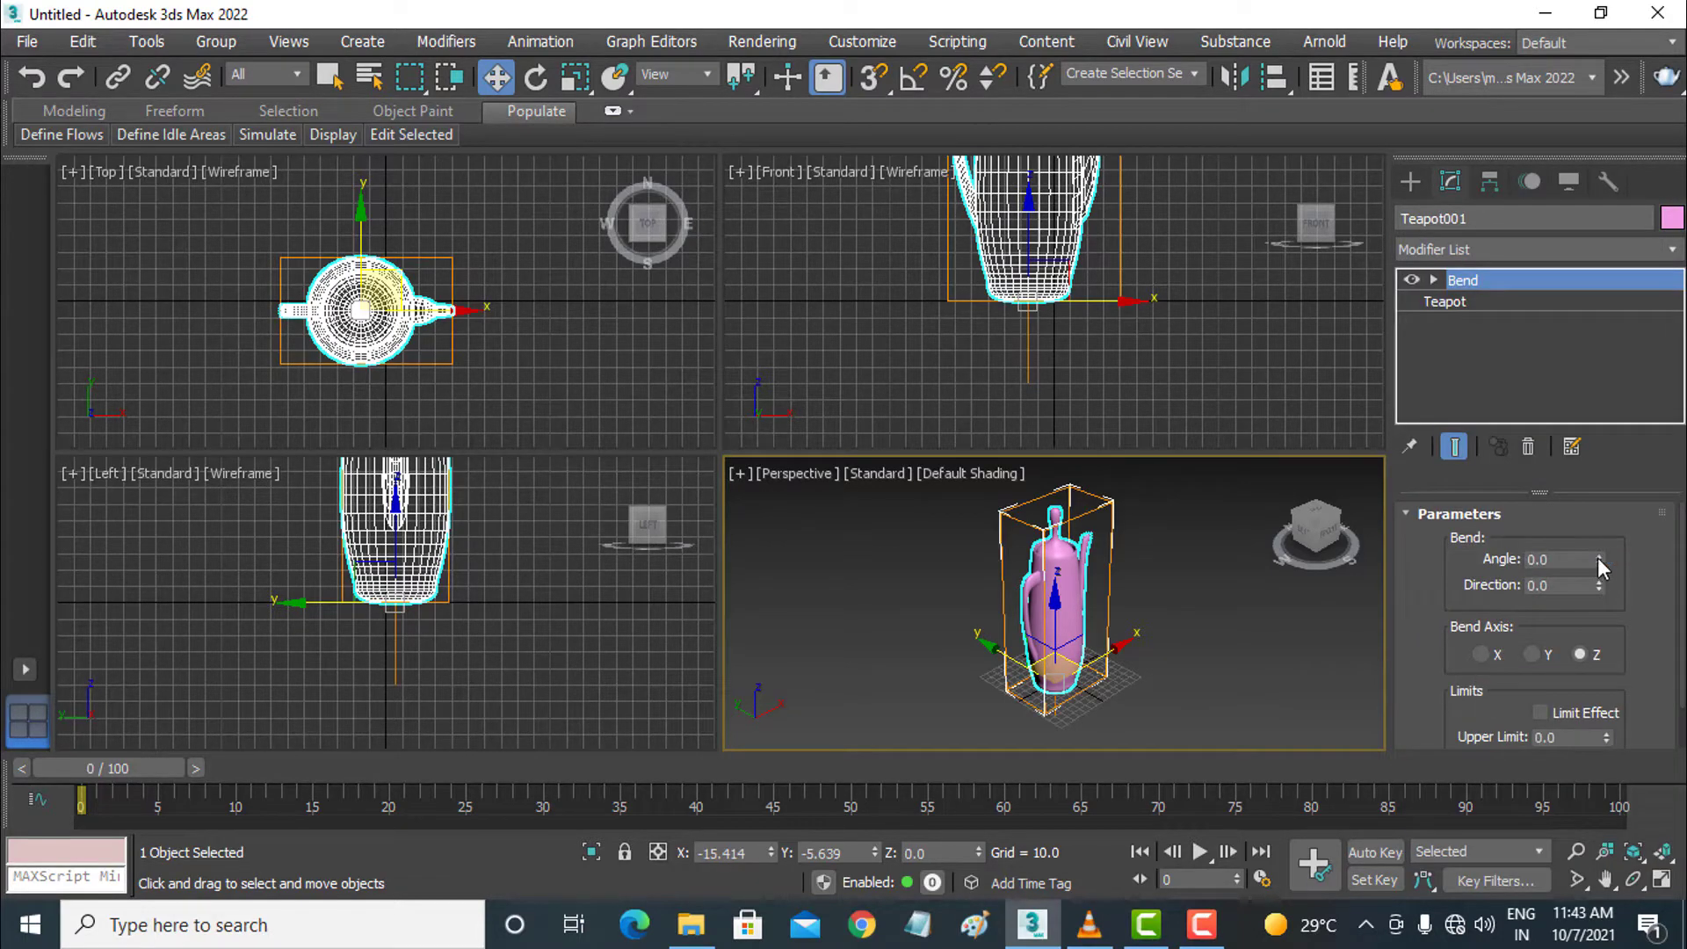
left_click_drag(1597, 557, 1411, 537)
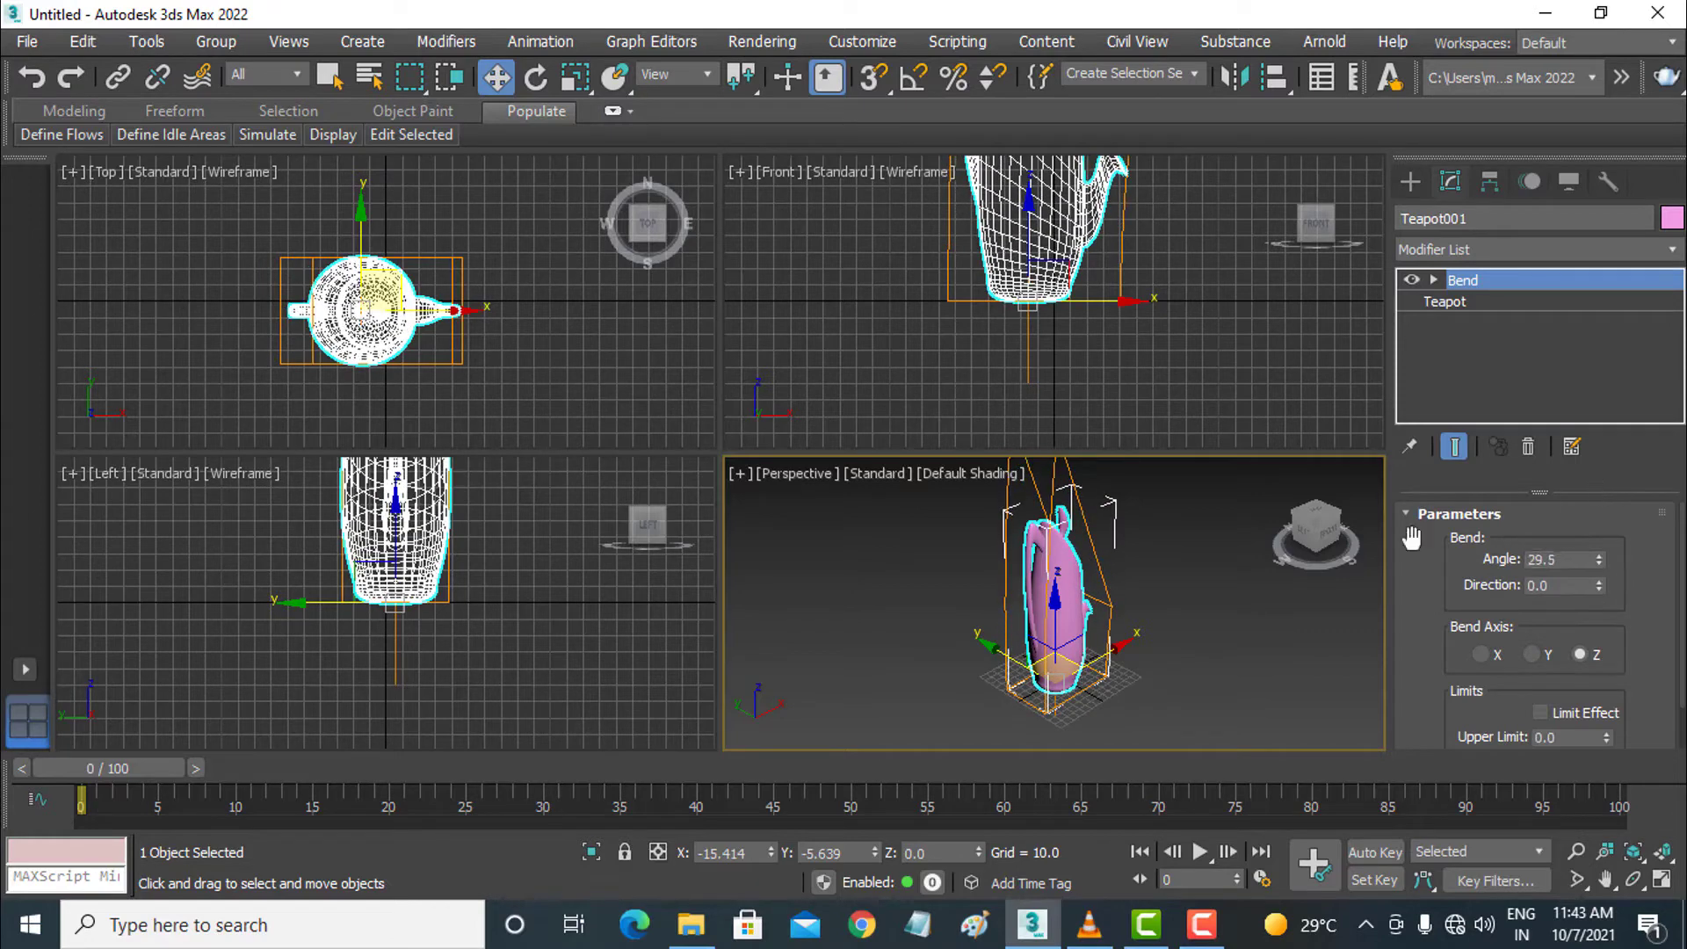
Maximize the Perspective viewport and set the bend angle to 47.
mouse_move(1111, 642)
middle_mouse_down("alt")
mouse_move(1069, 648)
mouse_move(1086, 650)
middle_mouse_up("alt")
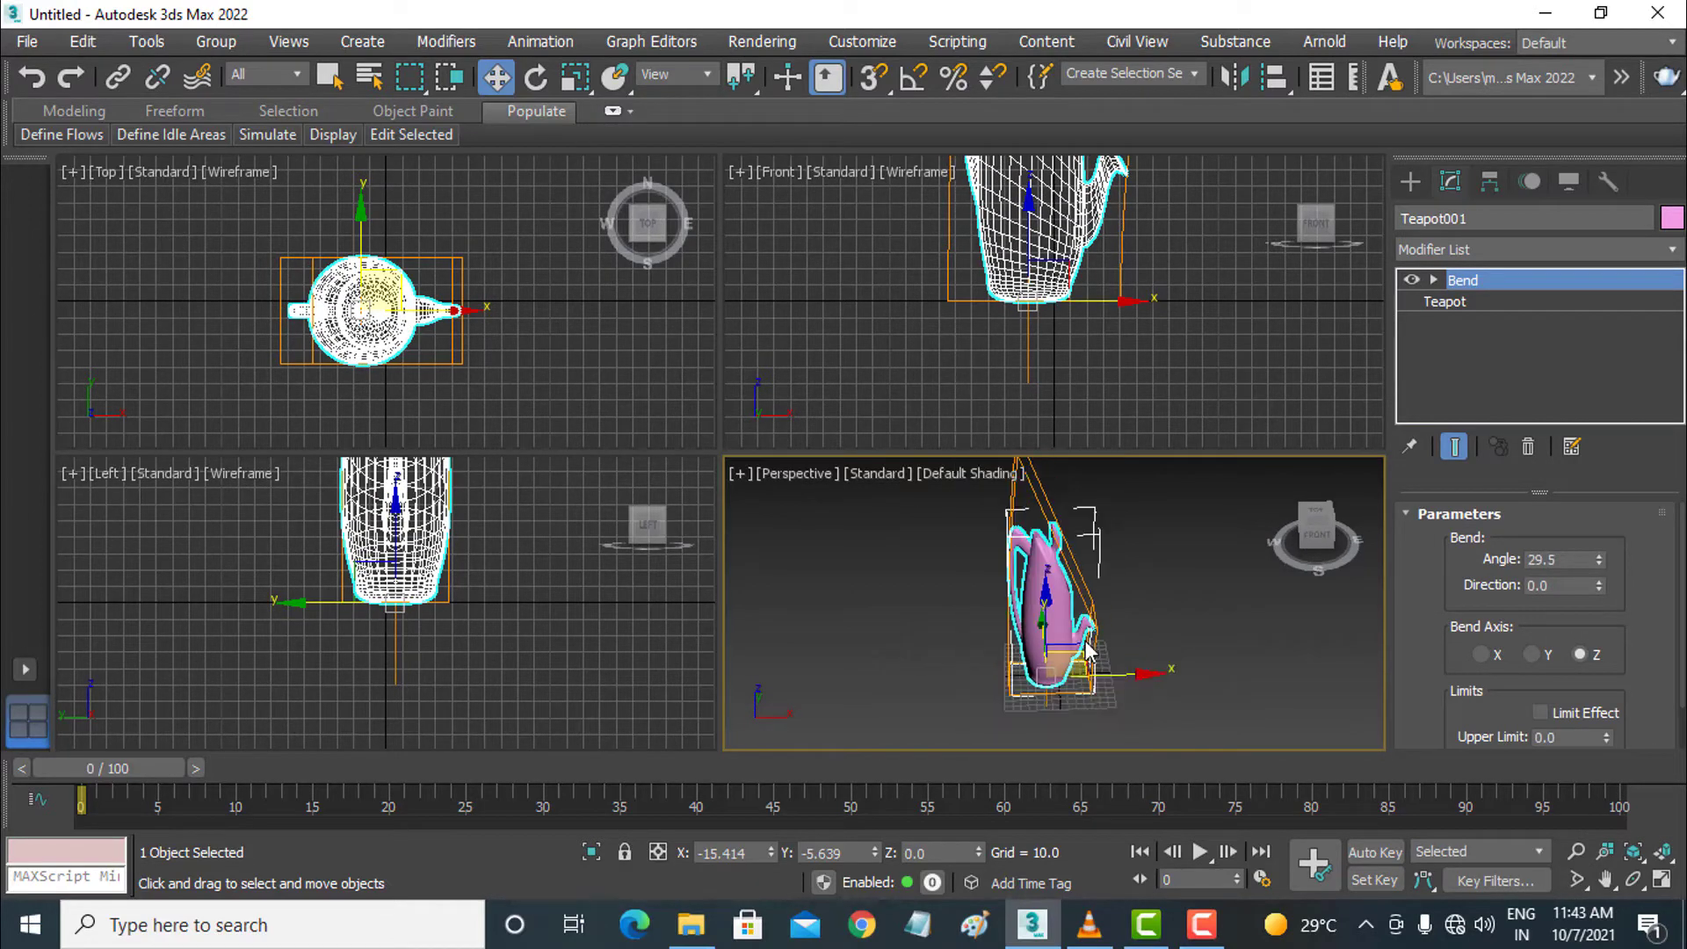
right_click(1087, 650)
left_click(1131, 705)
middle_click_drag(867, 498, 924, 555, "alt")
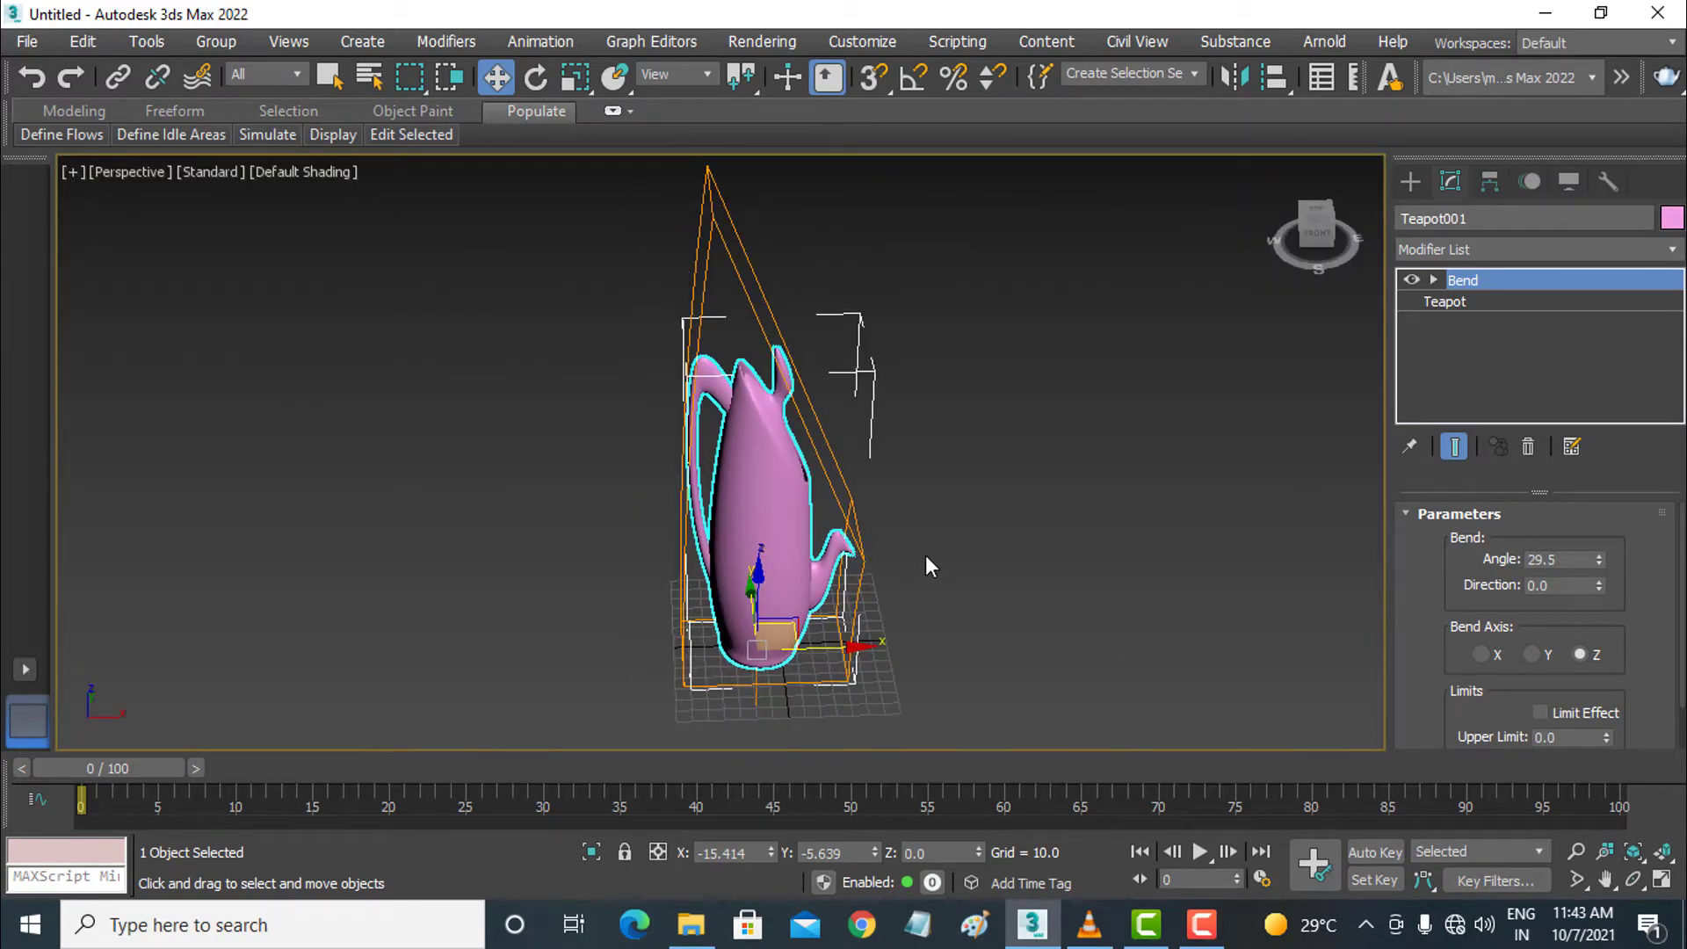
scroll(925, 555, "up", 2)
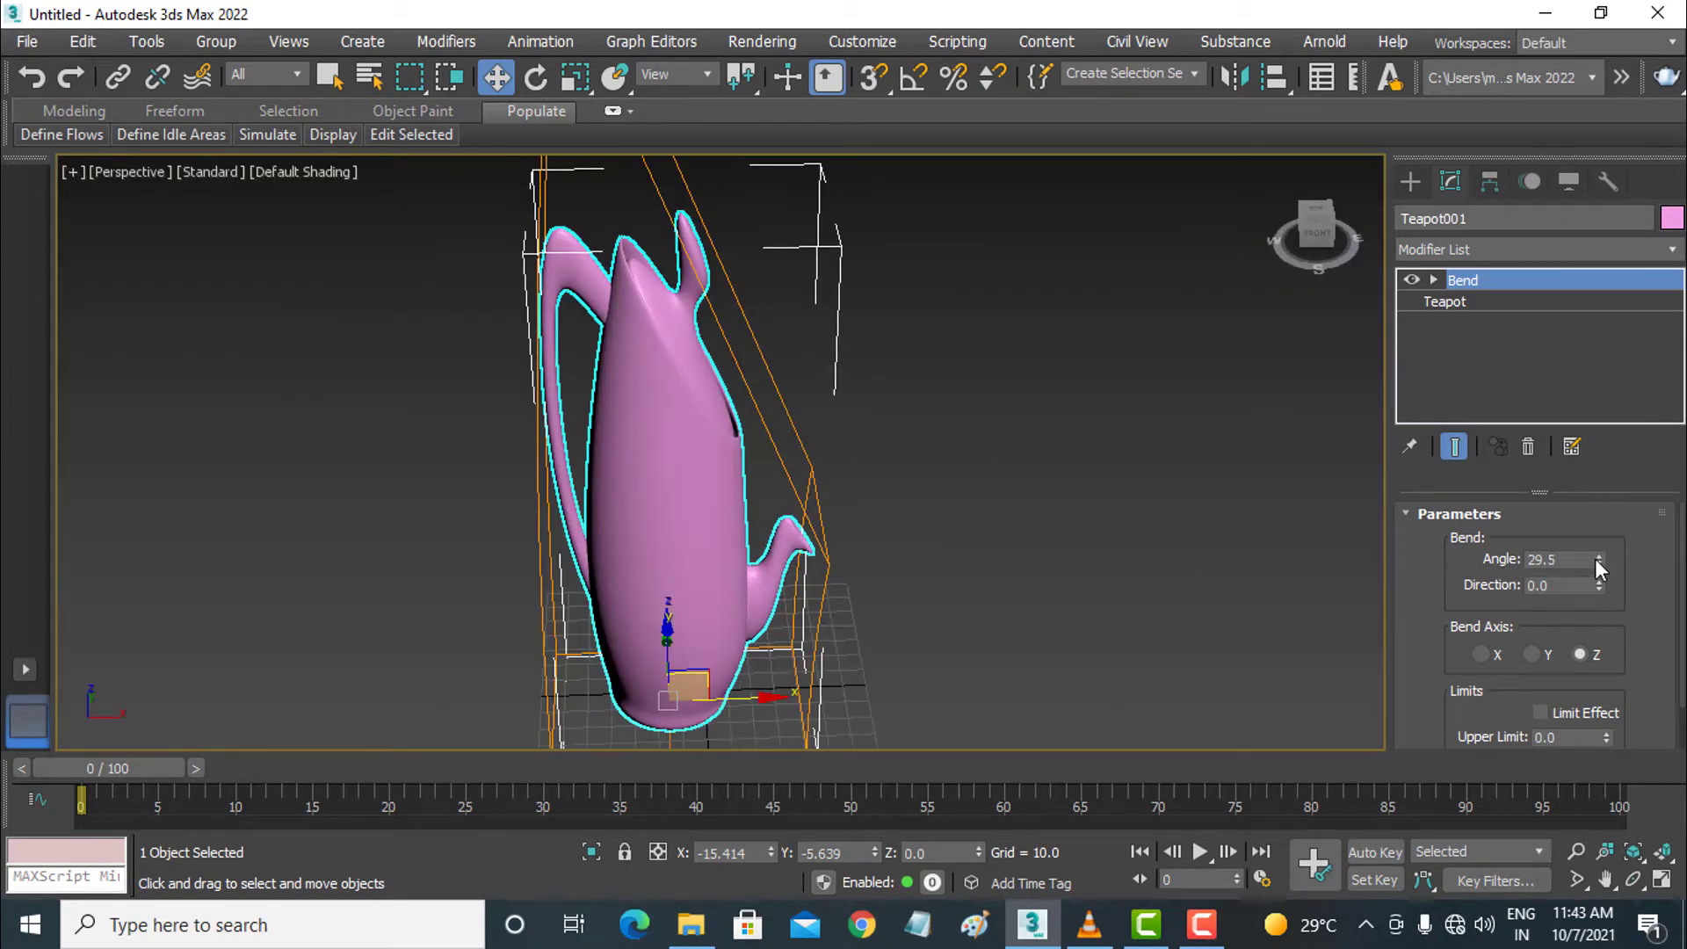
mouse_move(1594, 559)
left_mouse_down()
mouse_move(1619, 609)
mouse_move(1610, 516)
left_mouse_up()
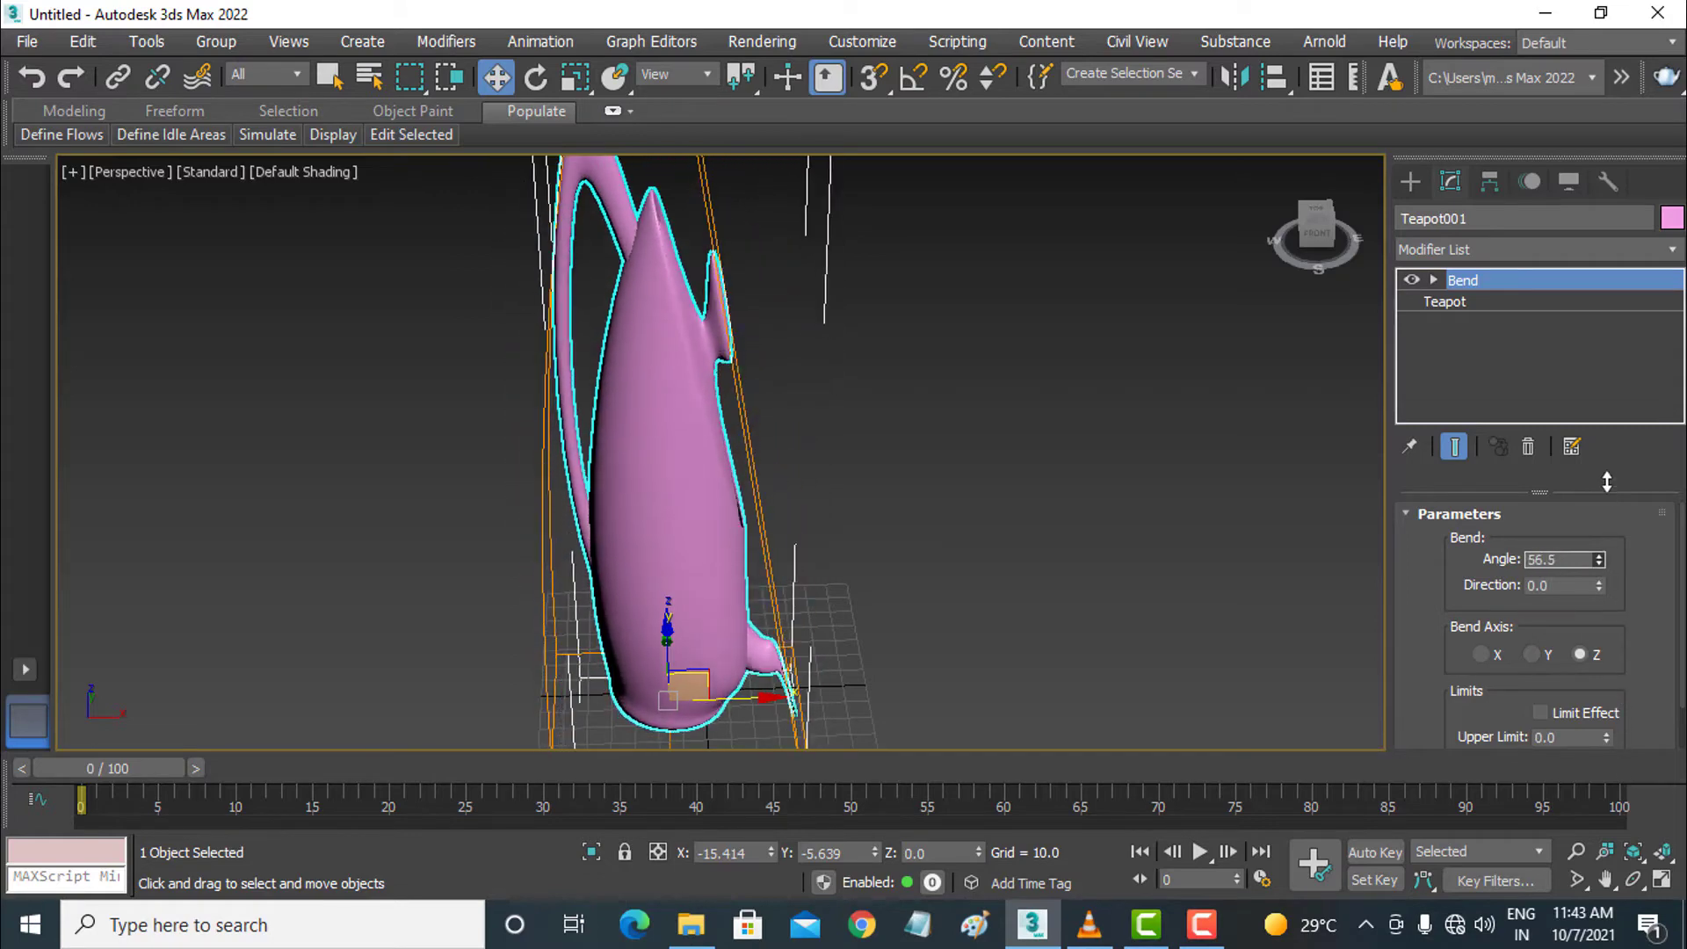
Switch the teapot's Bend axis to X and set the angle to 74.5.
left_click(1545, 655)
left_click(1495, 652)
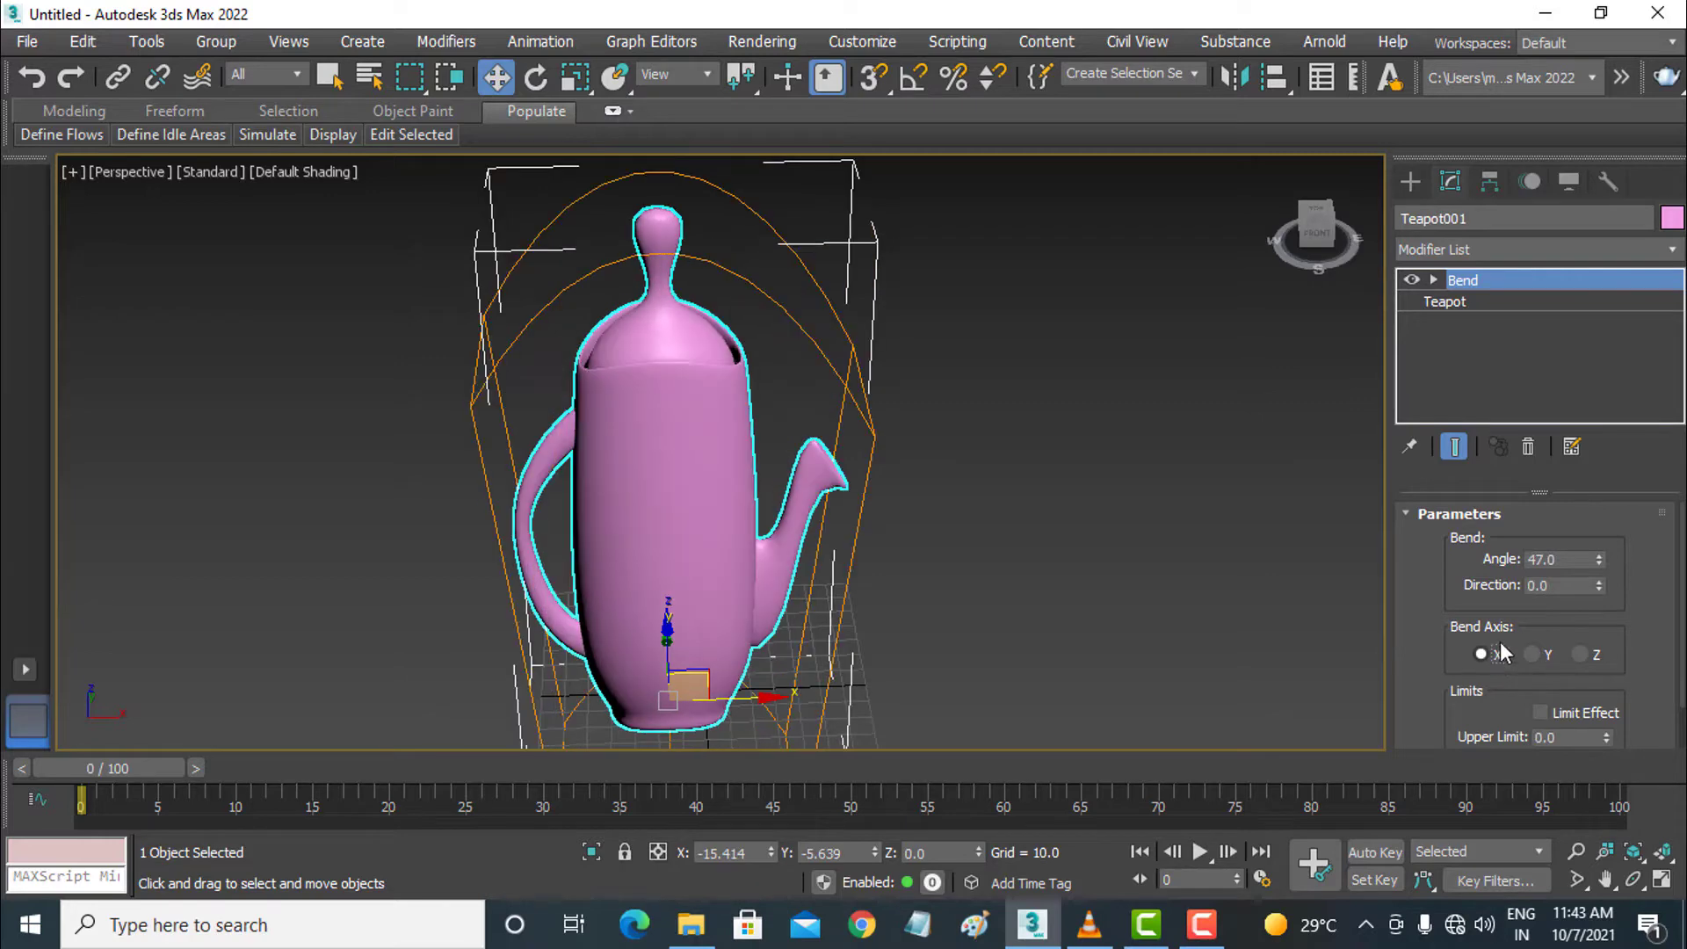
mouse_move(1598, 560)
left_mouse_down()
mouse_move(1608, 603)
mouse_move(1627, 362)
mouse_move(1633, 839)
mouse_move(1632, 610)
left_mouse_up()
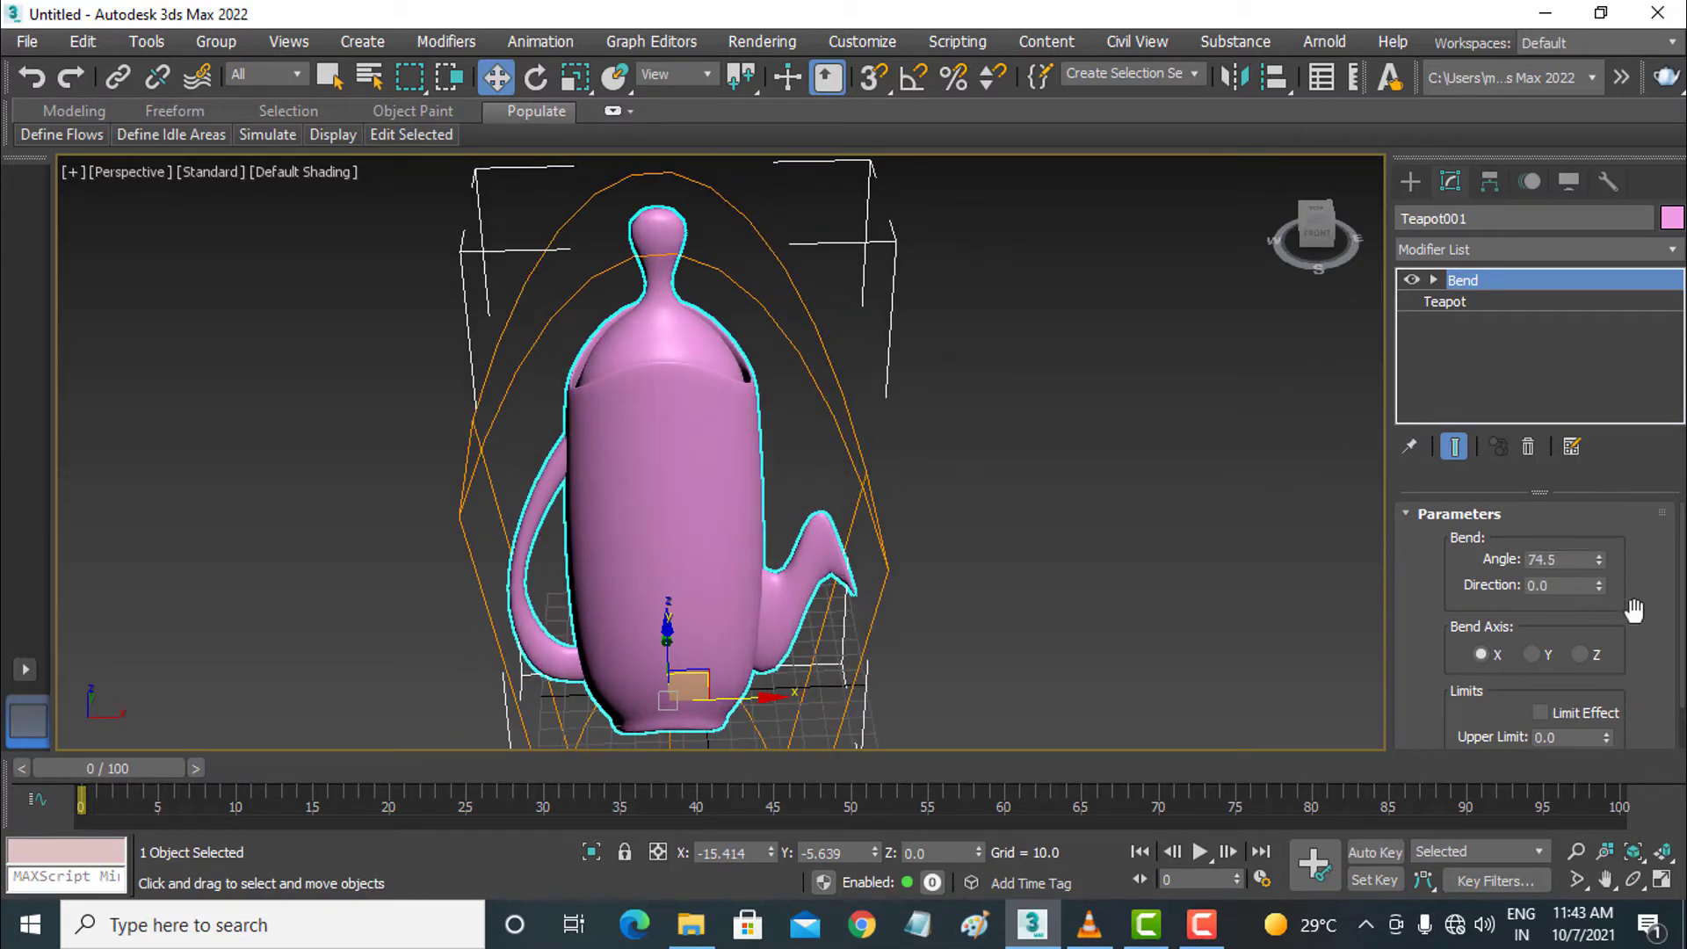
scroll(1633, 610, "down", 2)
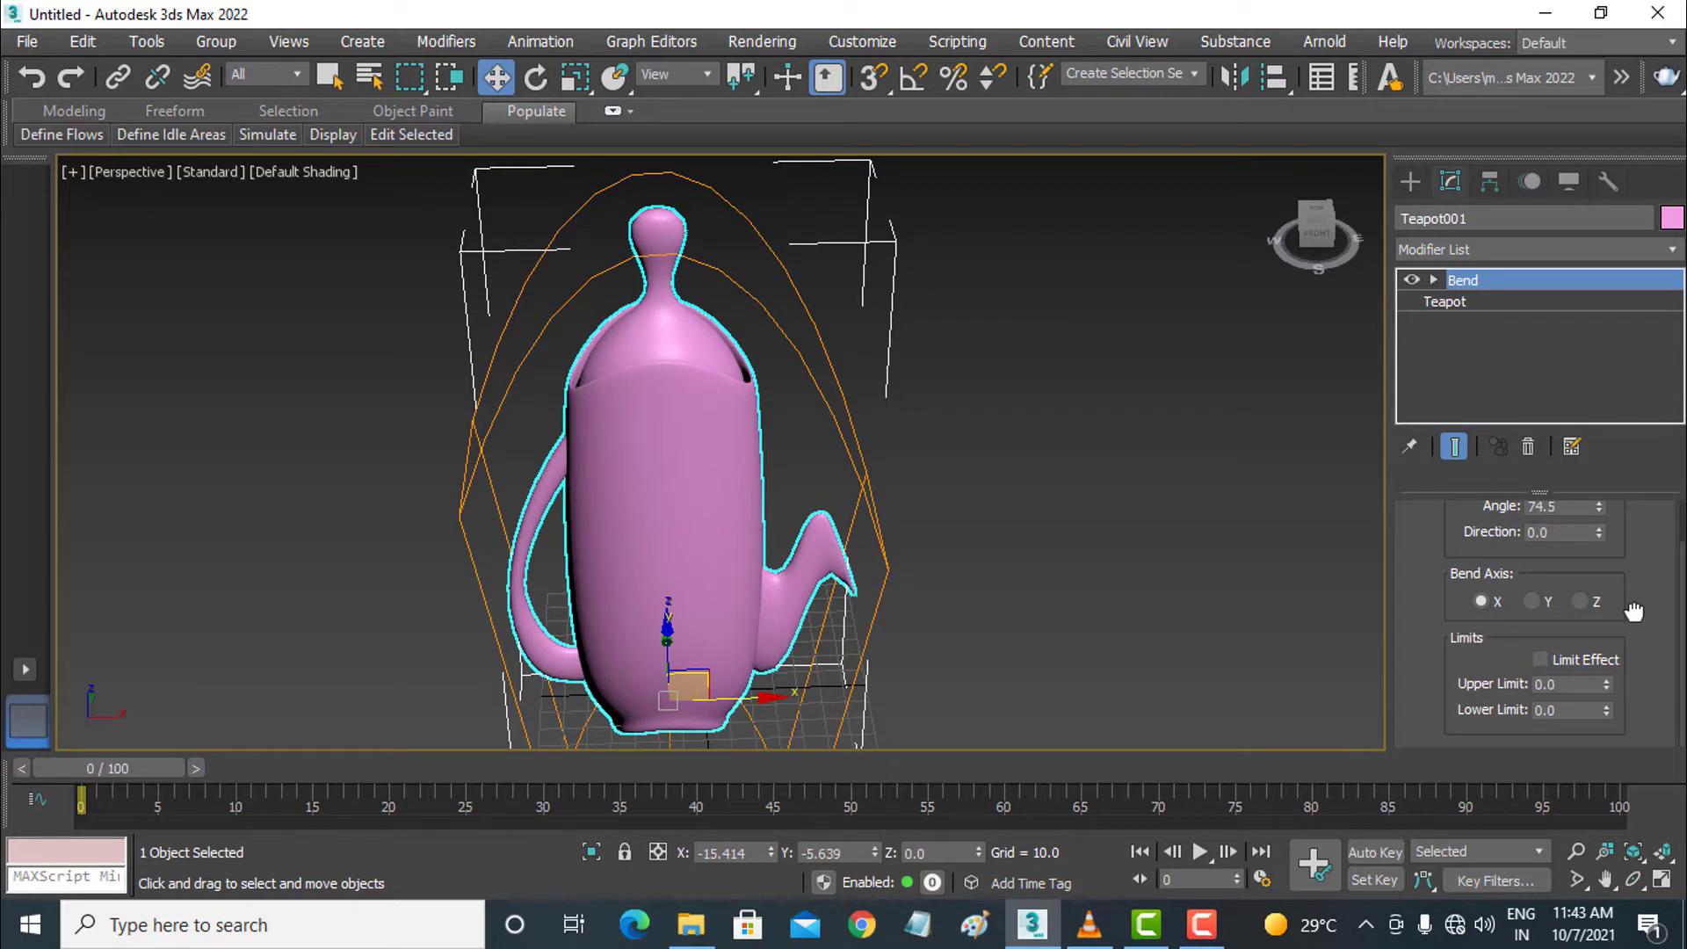
scroll(1634, 615, "up", 2)
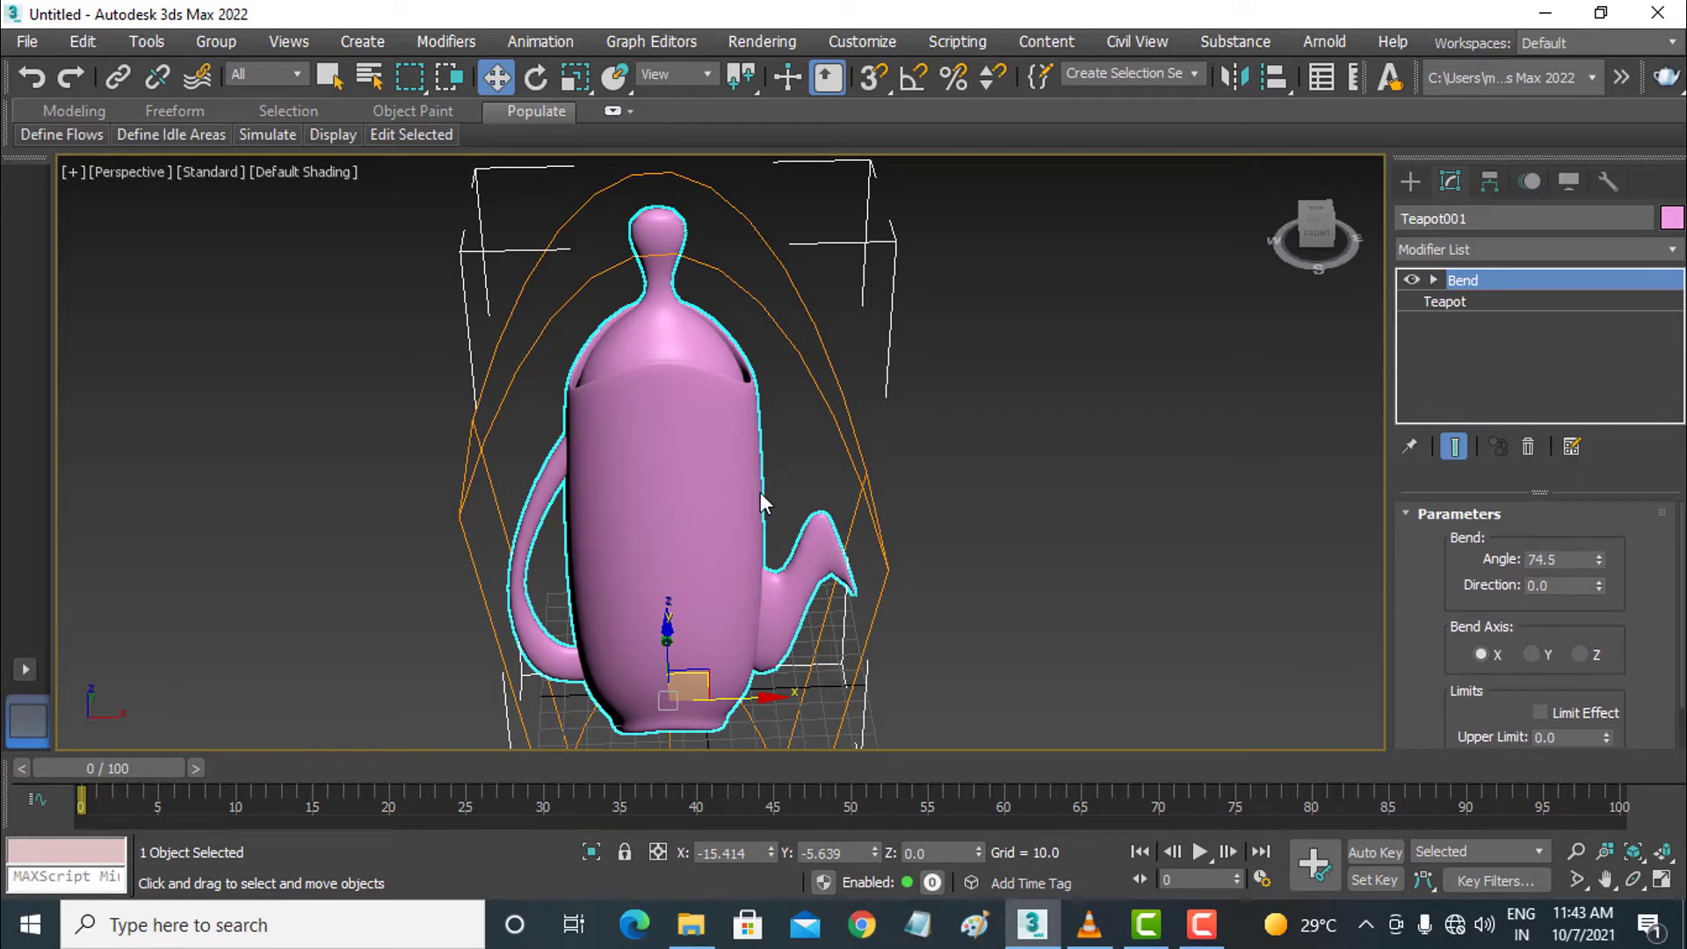